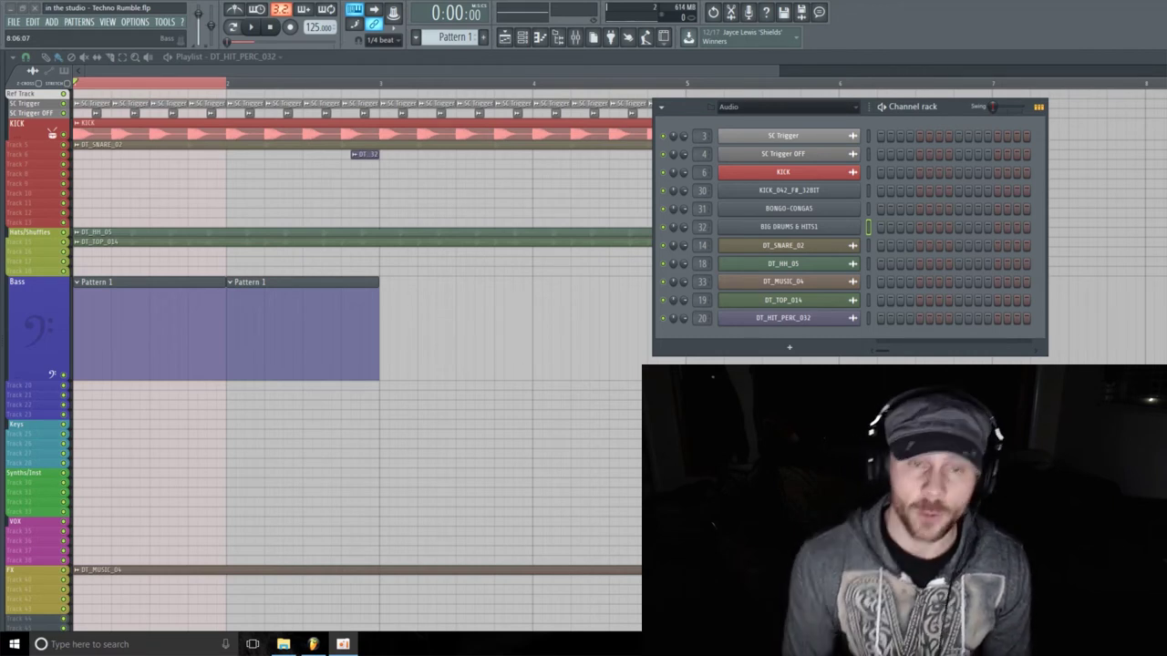
Audition the KICK_042_F#_32BIT, BONGO-CONGAS and BIG DRUMS & HITS1 samples from the channel rack
left_click(803, 191)
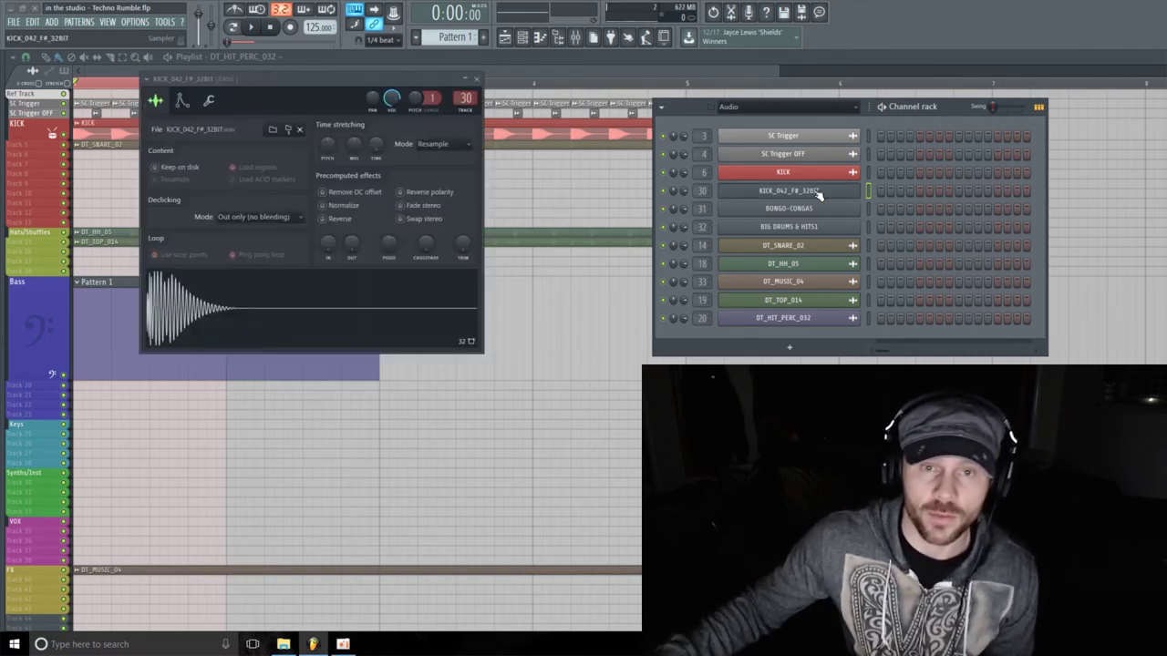
left_click(820, 209)
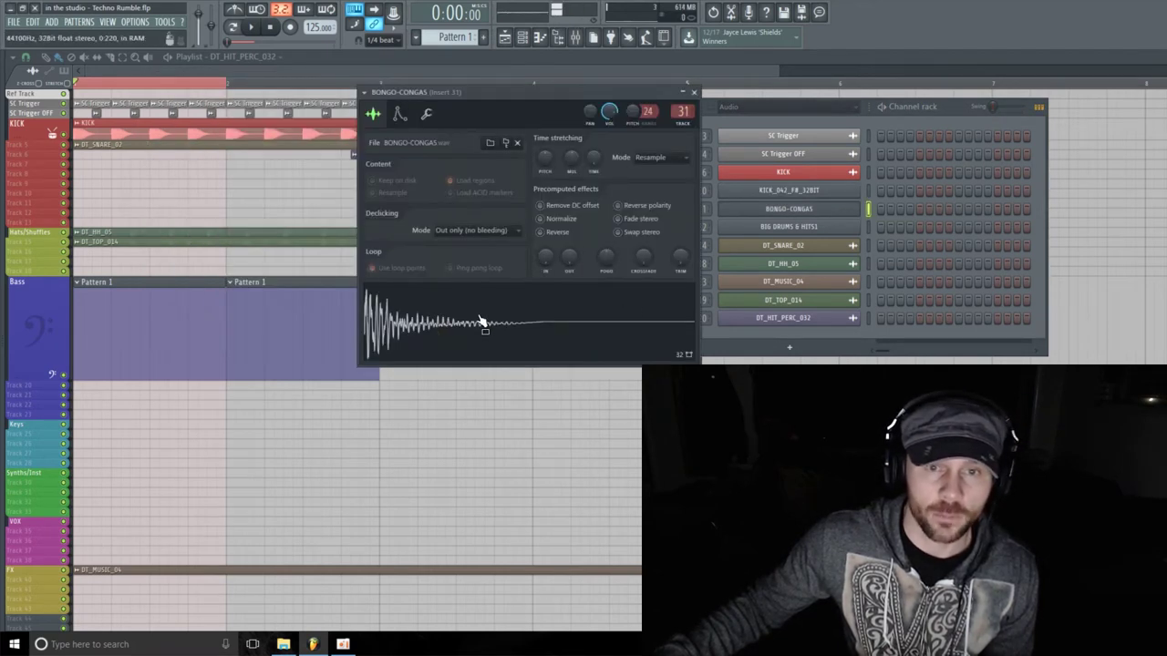
left_click(819, 227)
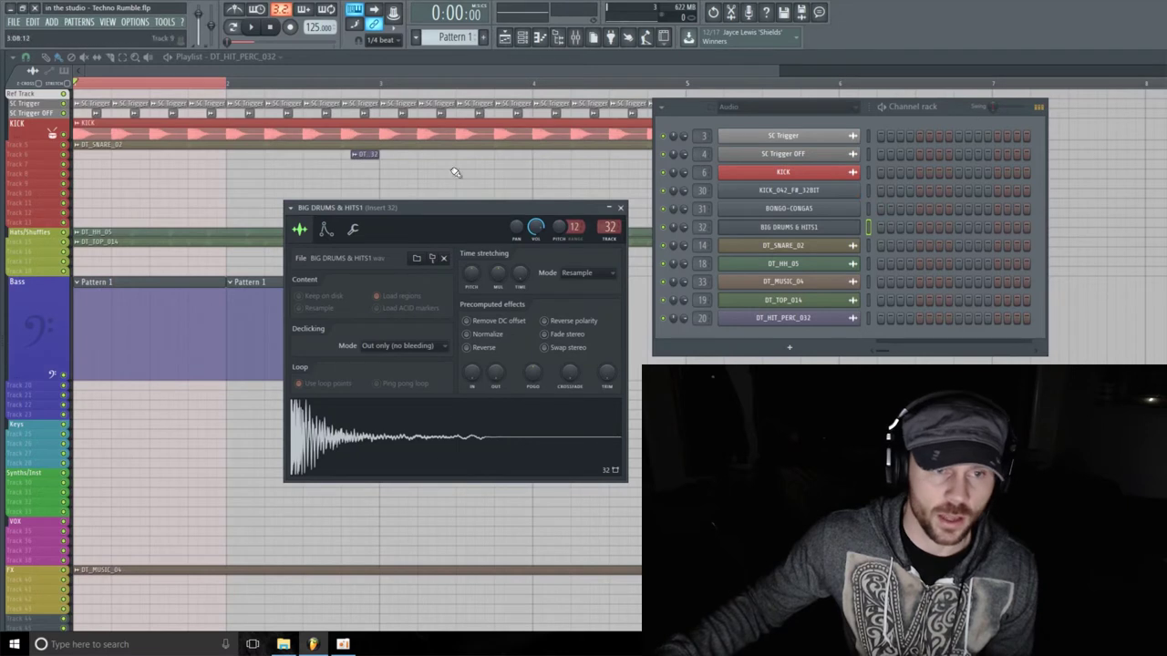
left_click_drag(462, 207, 374, 92)
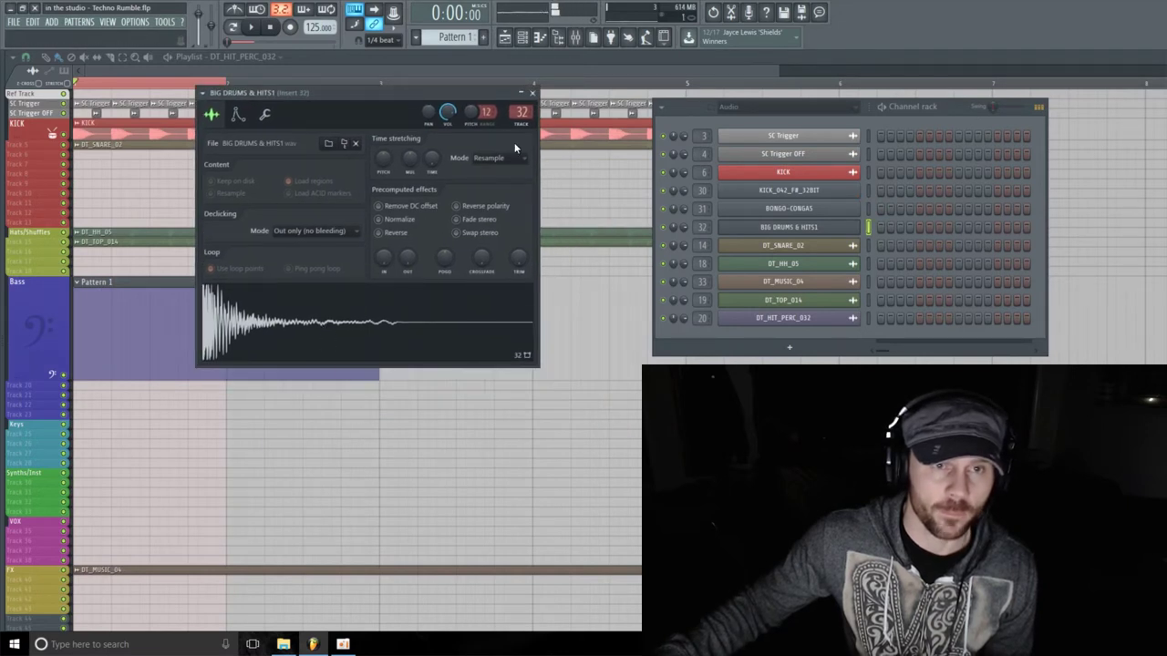
left_click(534, 92)
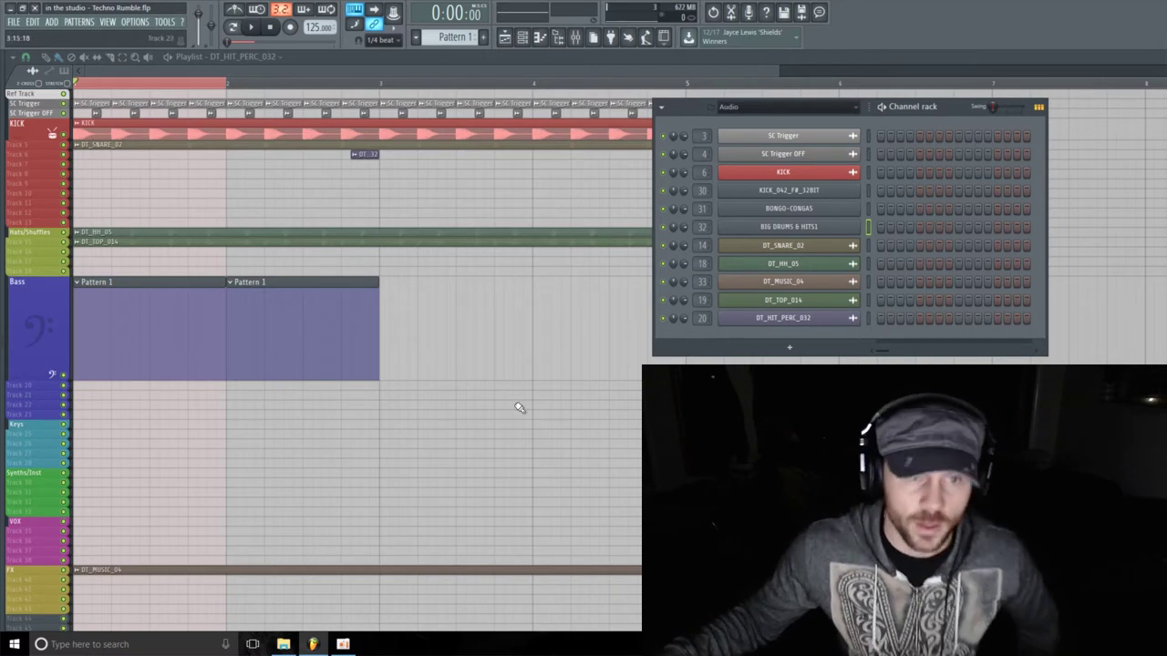
Add three C5 notes in the first bar of KICK_042_F#_32BIT's piano roll, making the last two a quarter beat long
right_click(837, 196)
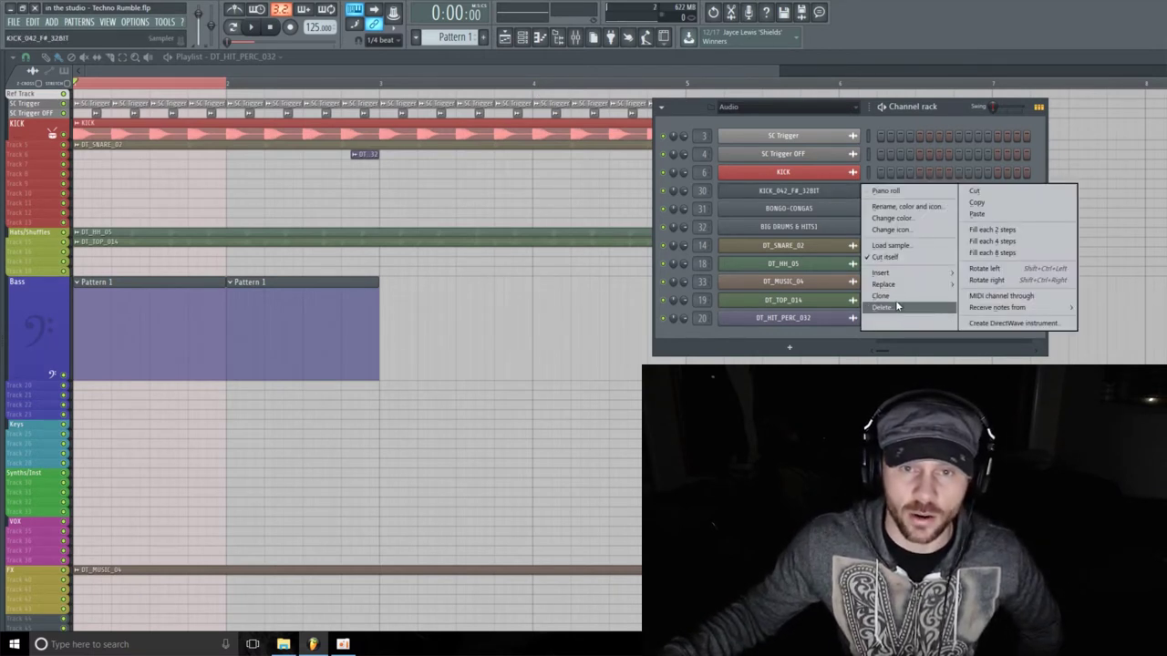
left_click(902, 193)
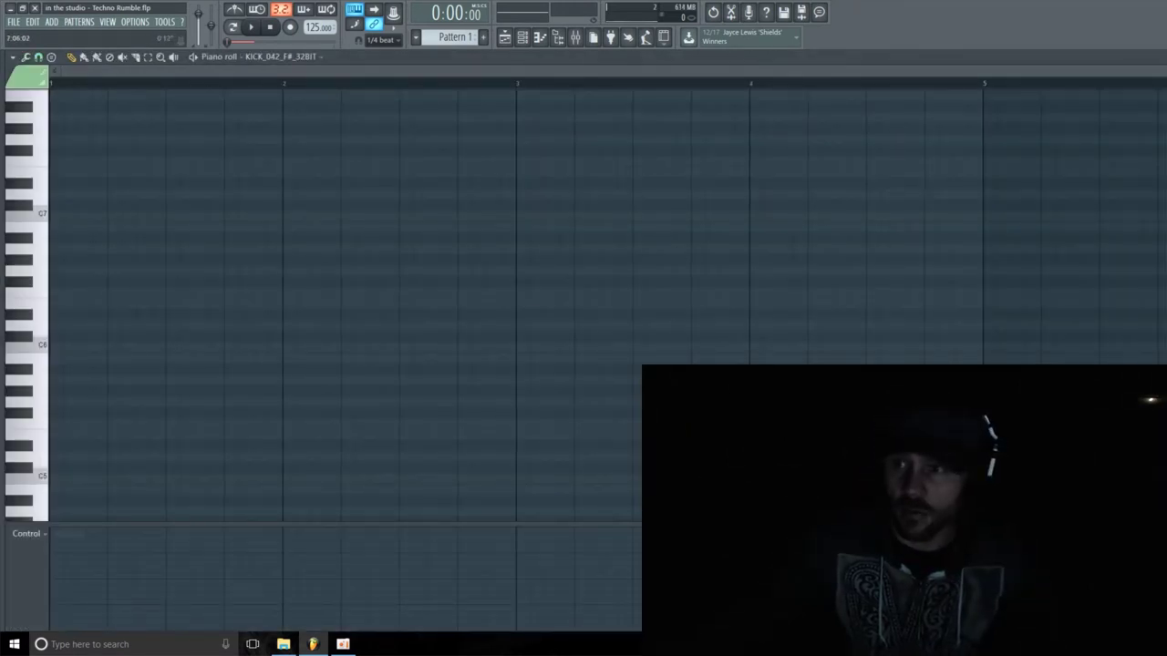
left_click_drag(1158, 71, 989, 107)
scroll(137, 305, "down", 2)
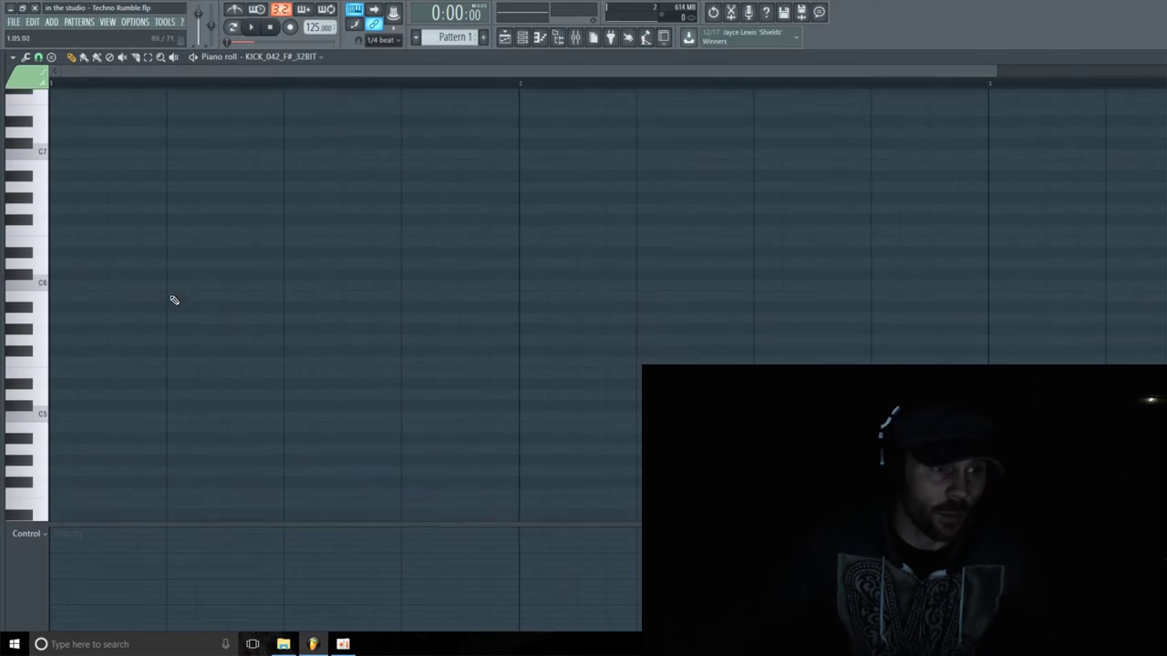
scroll(146, 300, "down", 5)
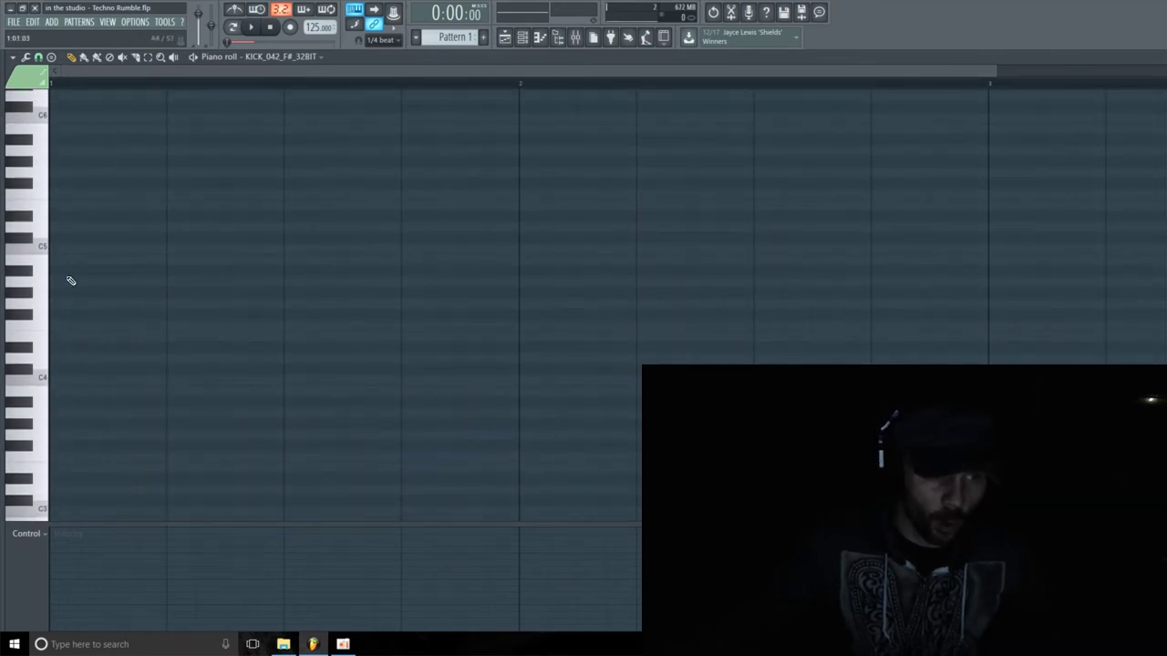
left_click(116, 250)
left_click(203, 251)
left_click_drag(251, 252, 228, 256)
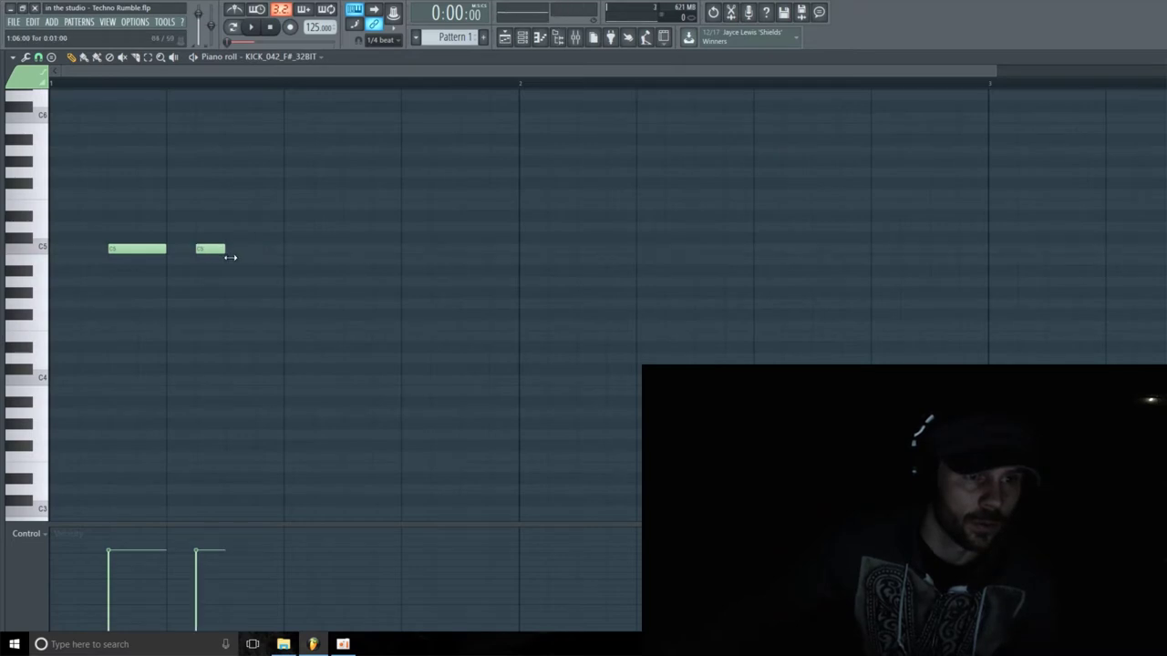
left_click(356, 251)
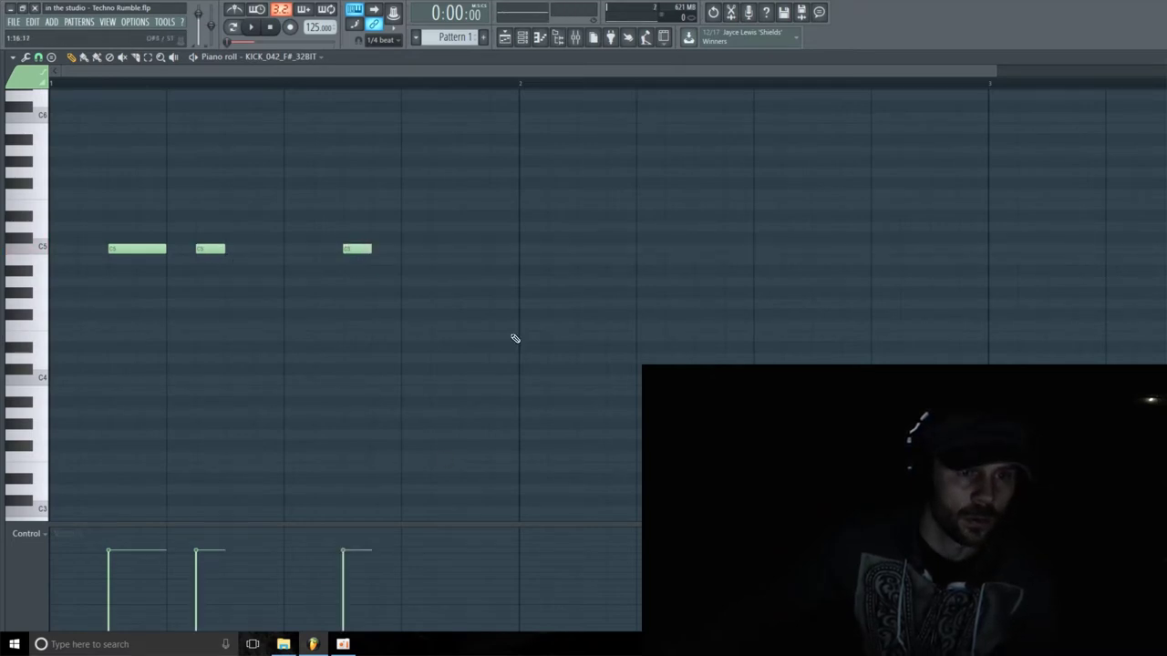
Extend the third C5 note to the start of beat four during playback, and enlarge the velocity area
key("space")
left_click(305, 502)
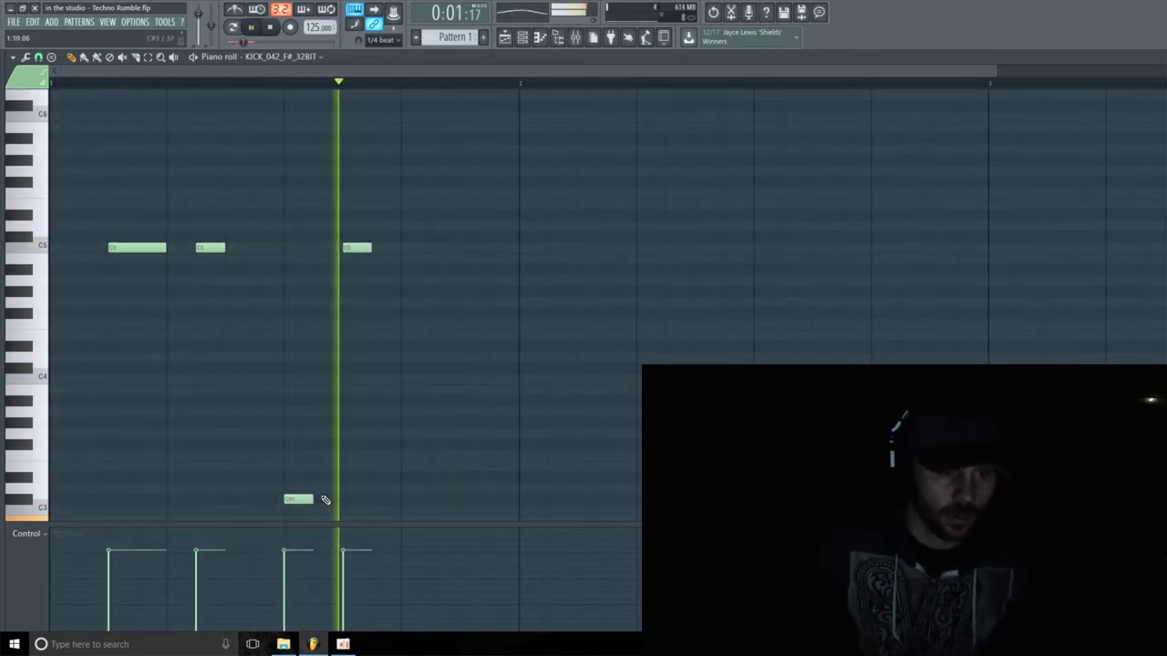
right_click(302, 500)
left_click_drag(369, 249, 398, 261)
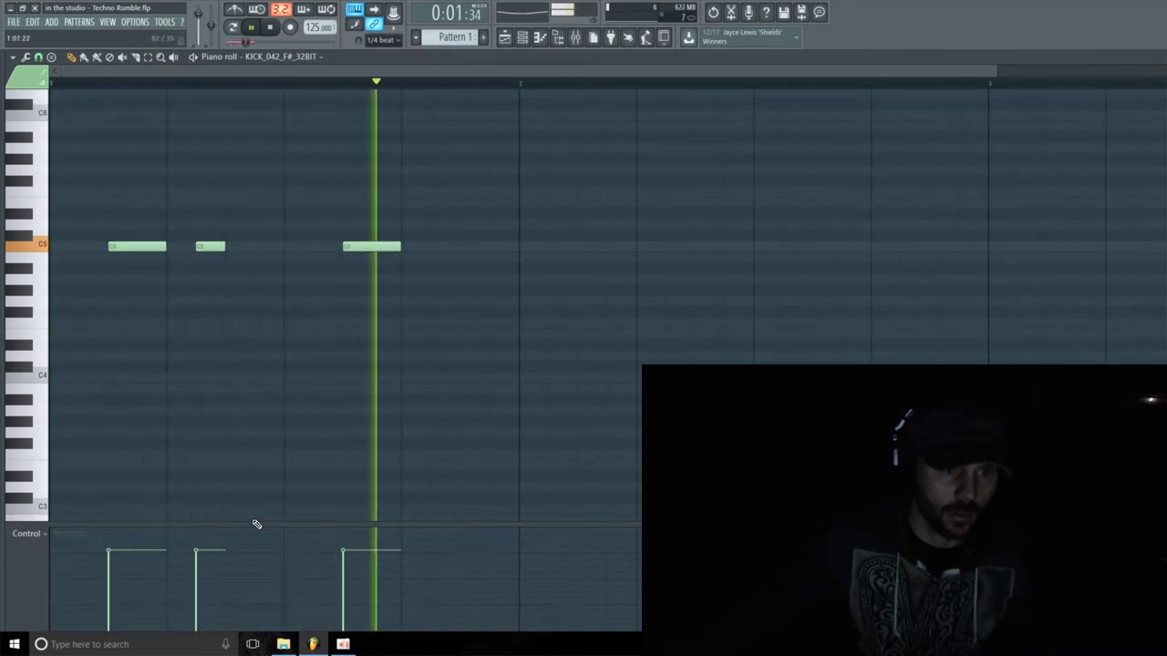
left_click(253, 495)
right_click(253, 495)
left_click_drag(240, 525, 208, 452)
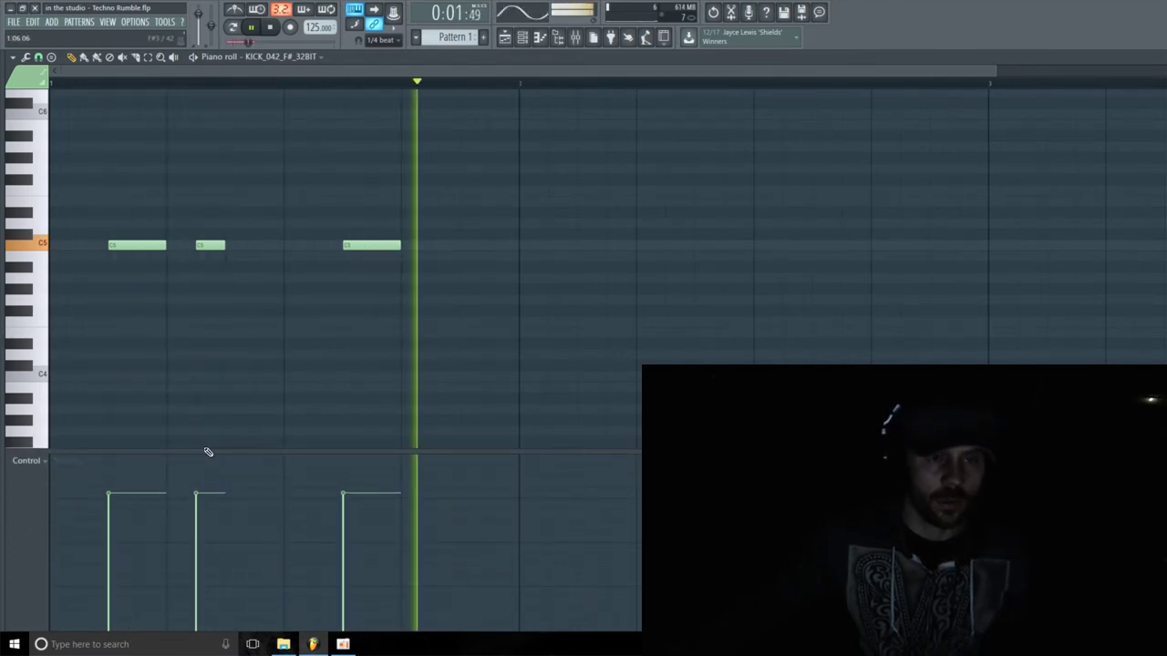
key("space")
Return to the playlist and set KICK_042_F#_32BIT's filter type to LPx2 in its Mod X envelope settings
left_click(529, 41)
left_click(506, 38)
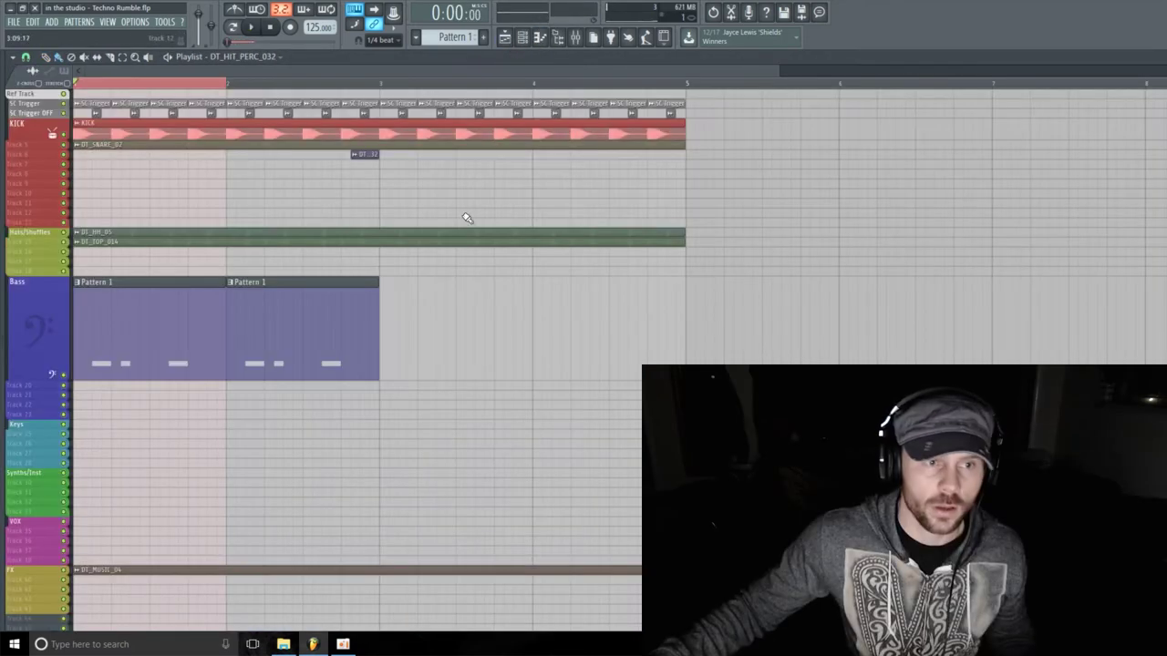
left_click(524, 38)
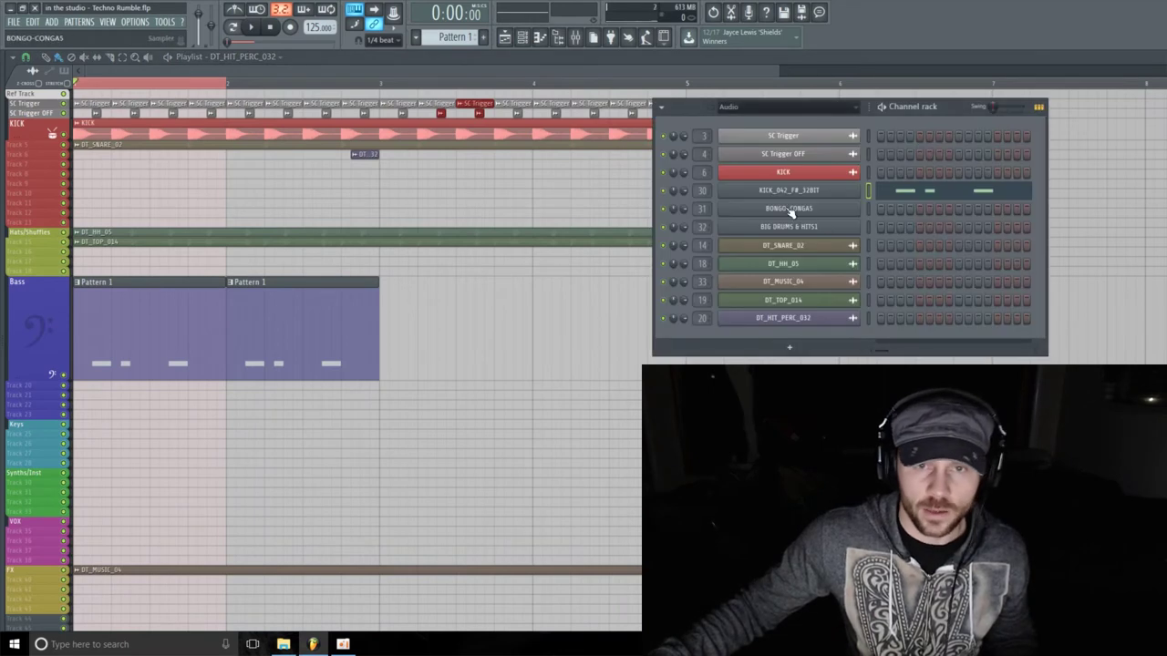
right_click(840, 191)
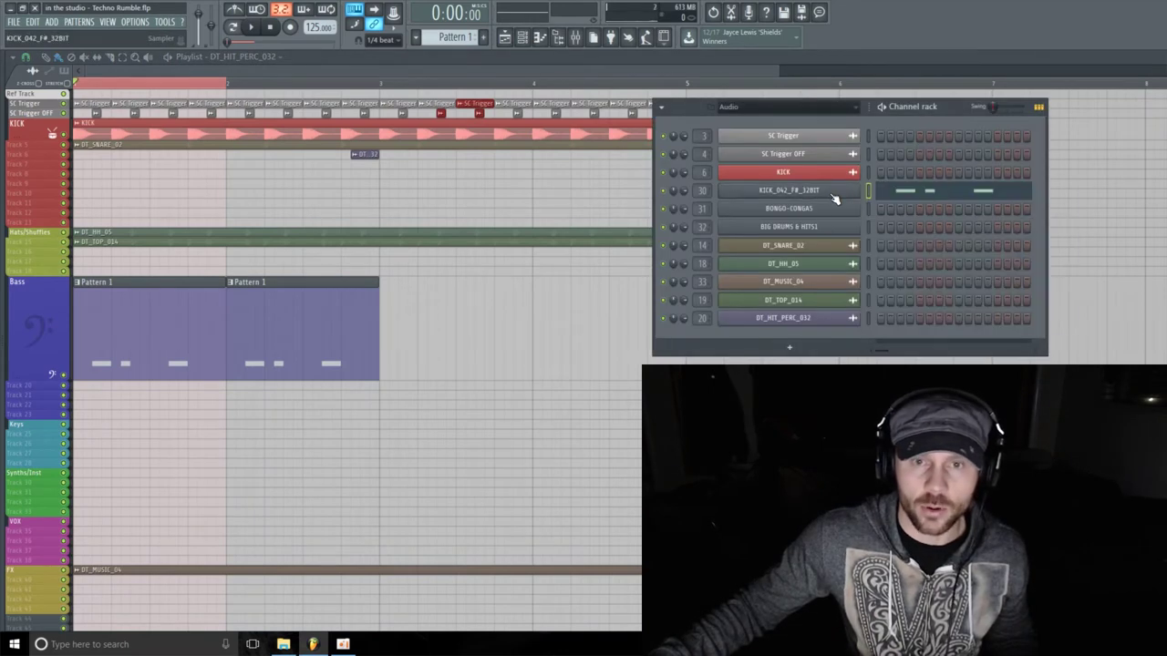
left_click(837, 189)
left_click(182, 101)
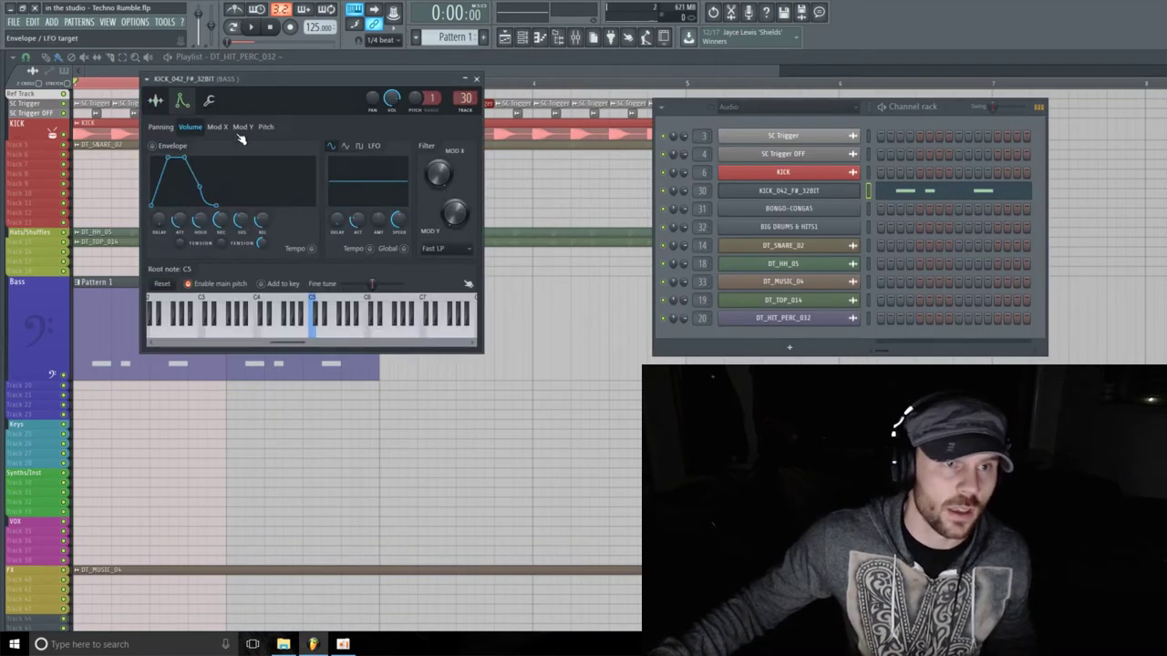
left_click(226, 130)
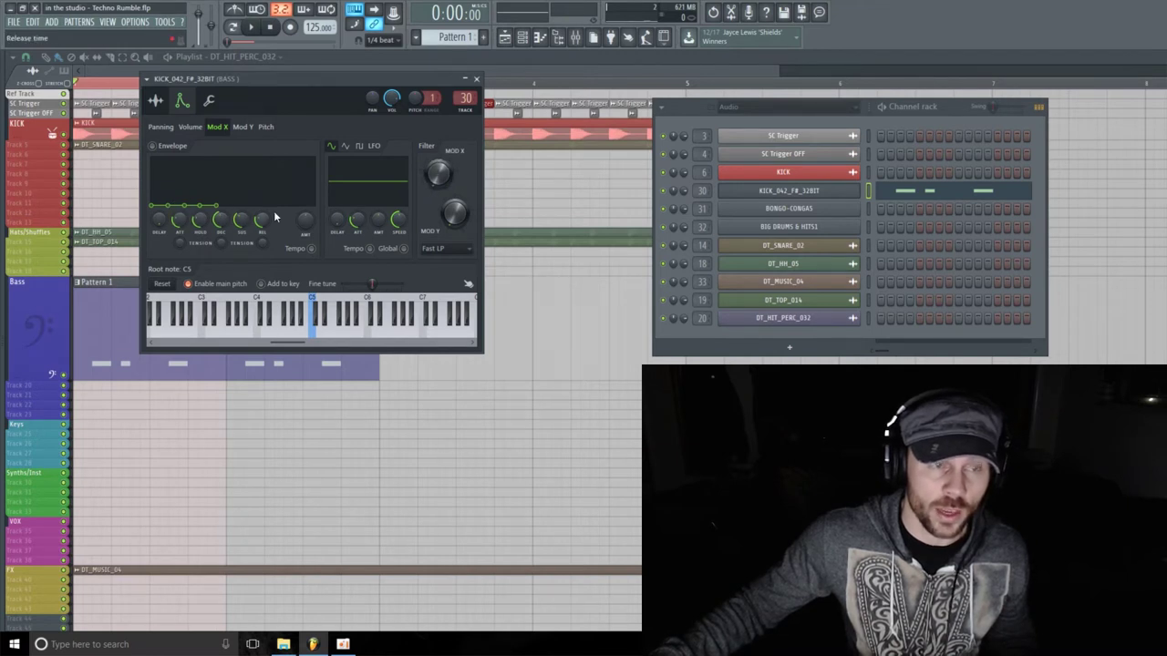
left_click(467, 254)
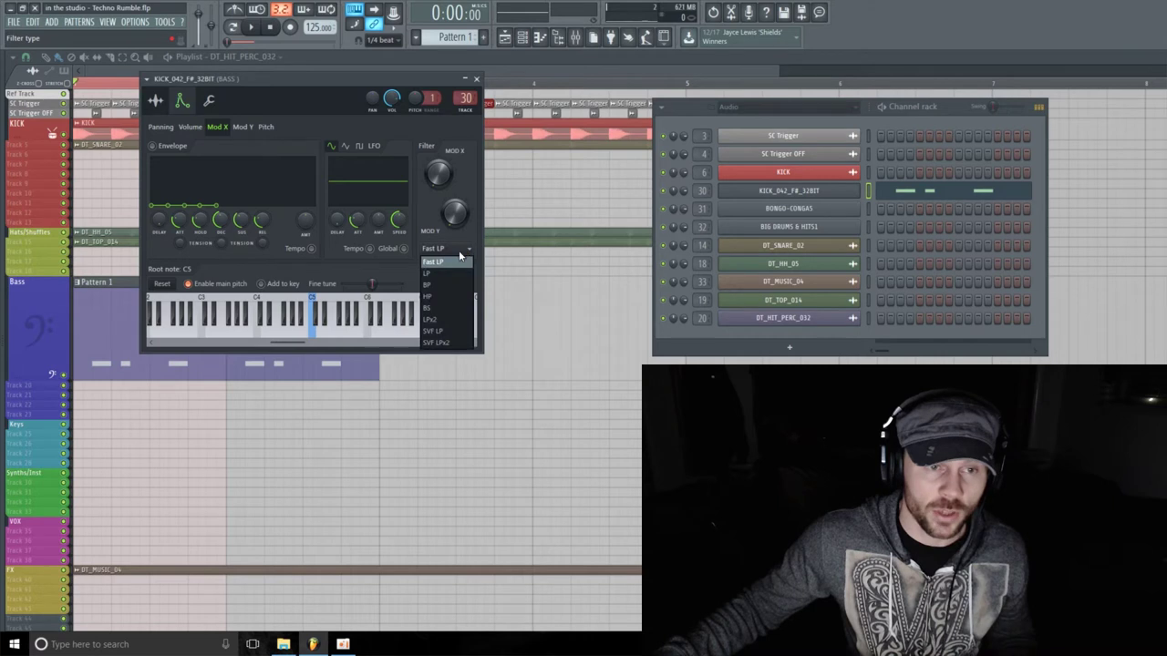
left_click(450, 321)
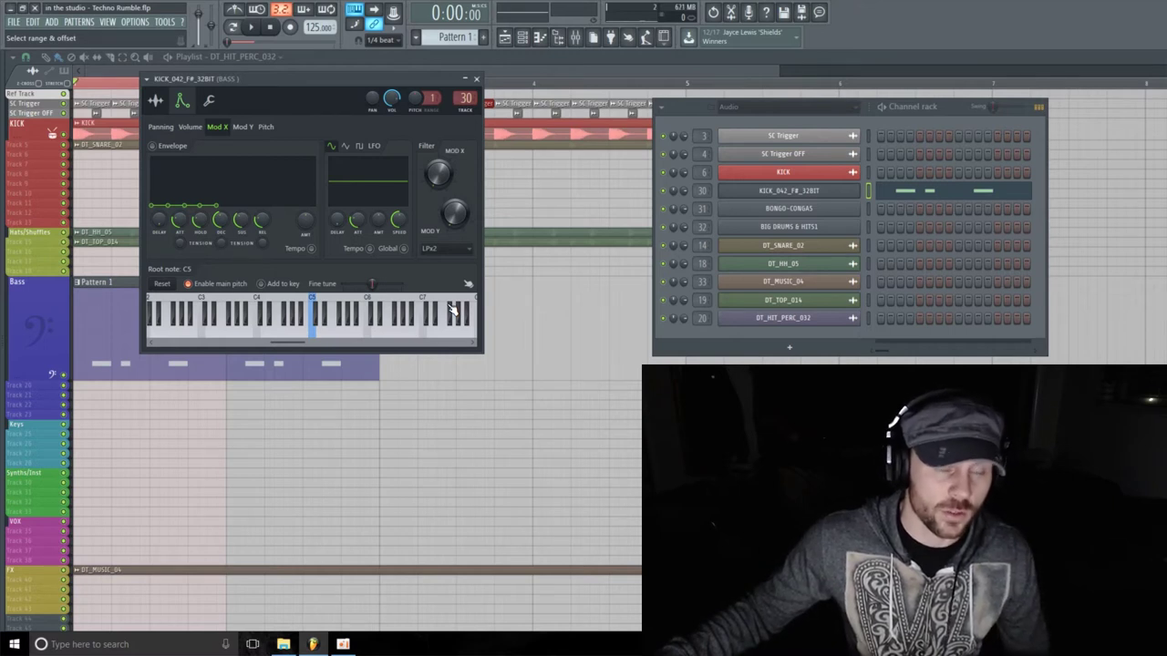
left_click(467, 252)
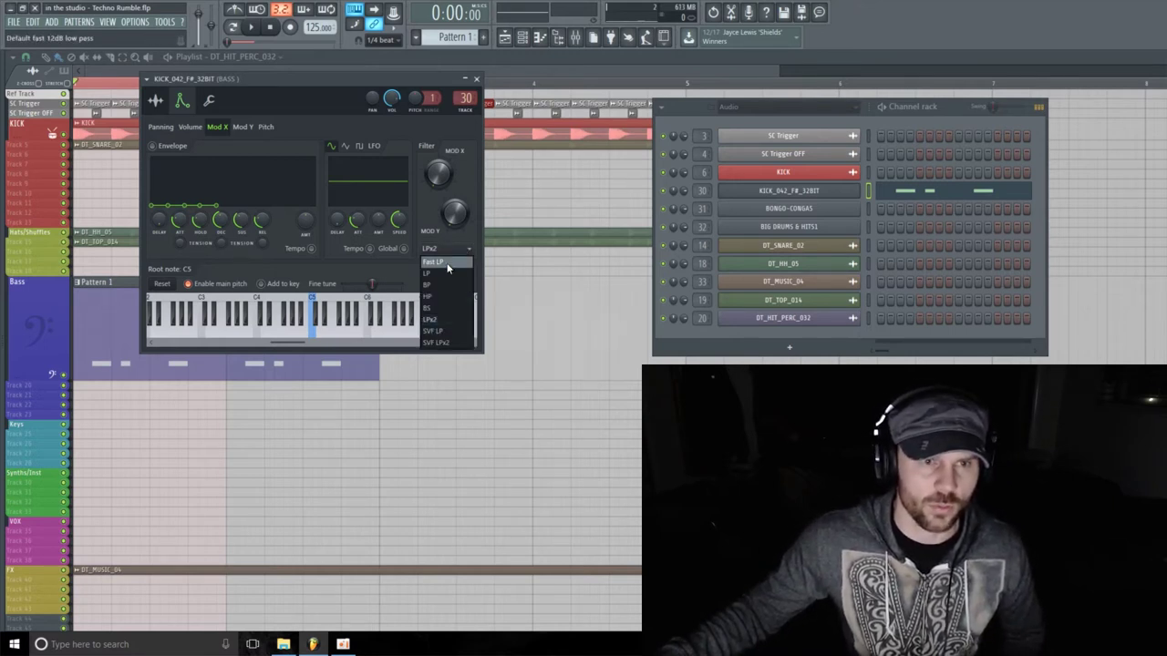
left_click(440, 320)
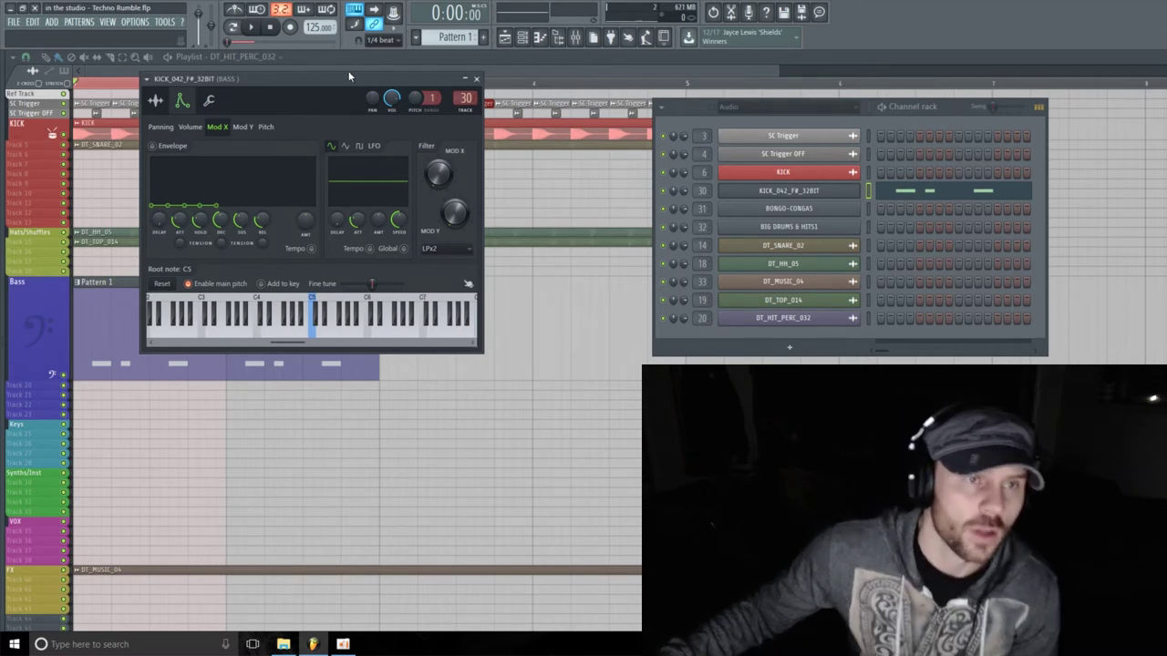
Enable KICK_042_F#_32BIT's Mod X envelope with zero attack, hold, sustain and release, tuning a short decay and positive amount during playback
left_click_drag(352, 78, 326, 78)
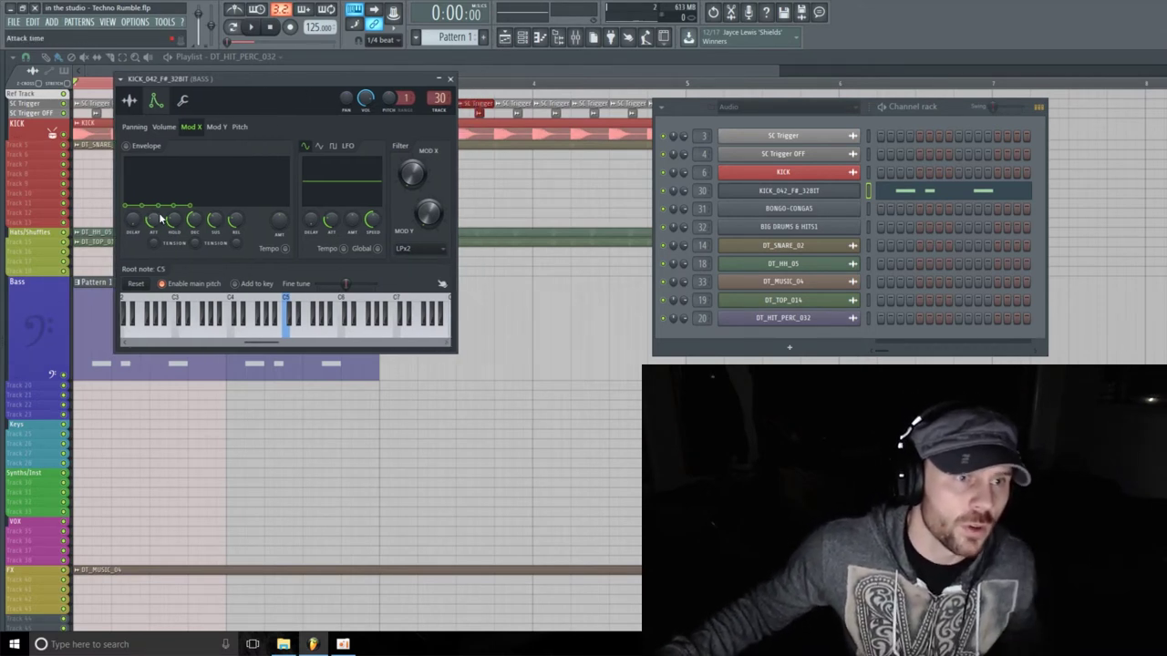
left_click_drag(156, 218, 156, 260)
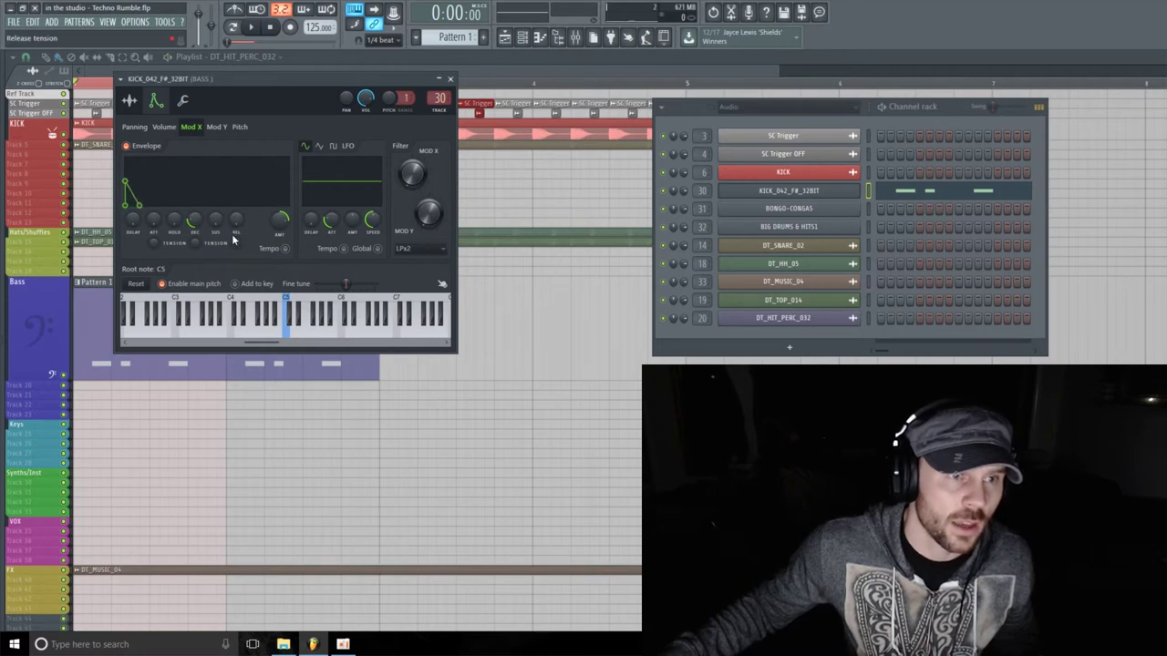
key("space")
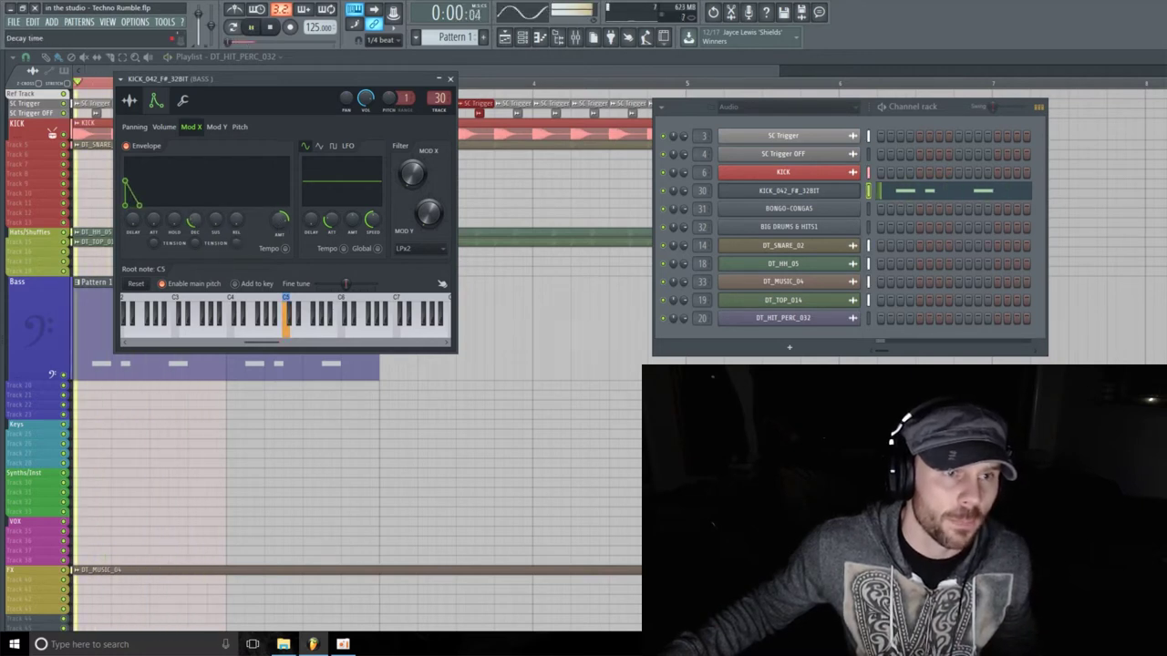
left_click_drag(280, 220, 280, 174)
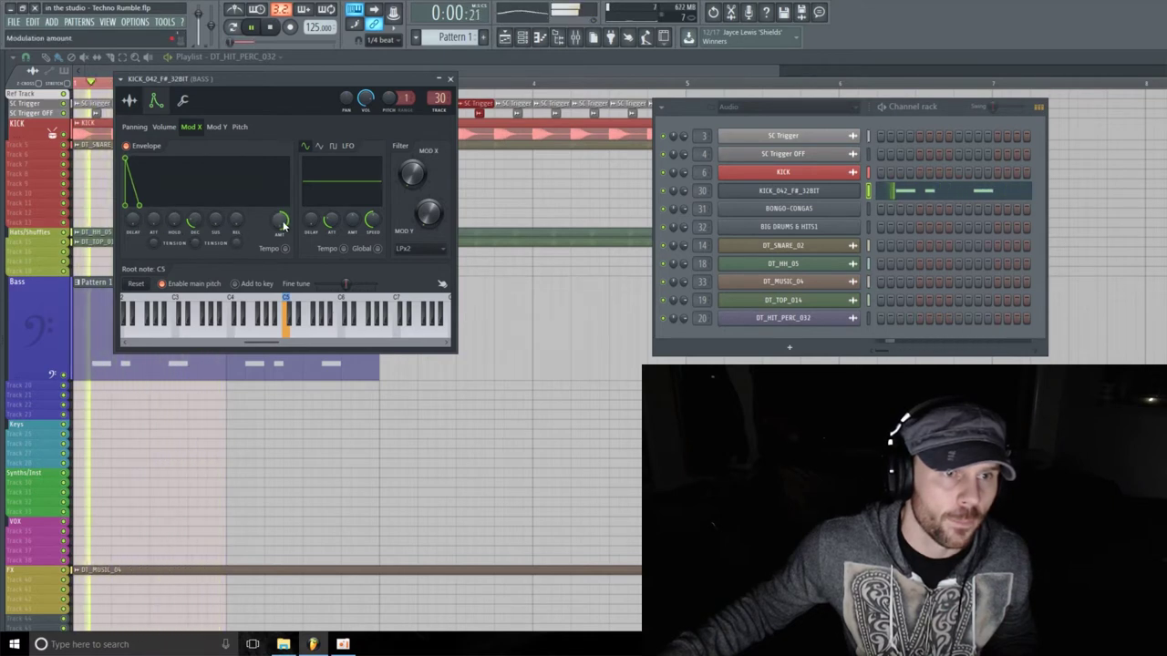
left_click_drag(284, 226, 284, 250)
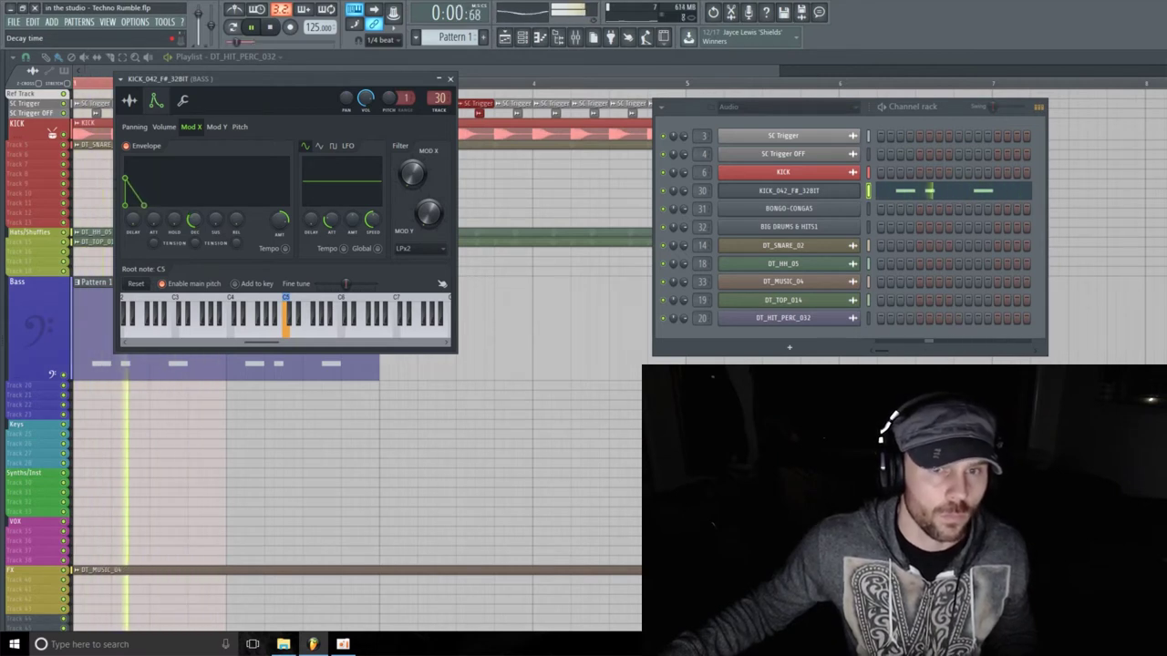
key("space")
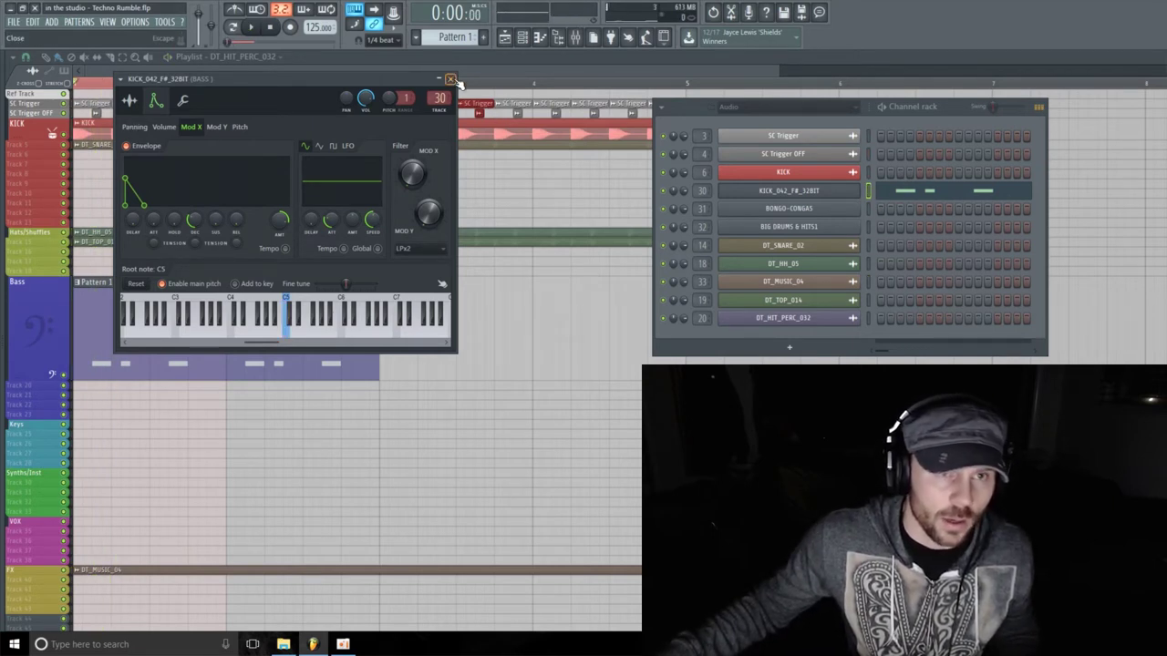
left_click(135, 127)
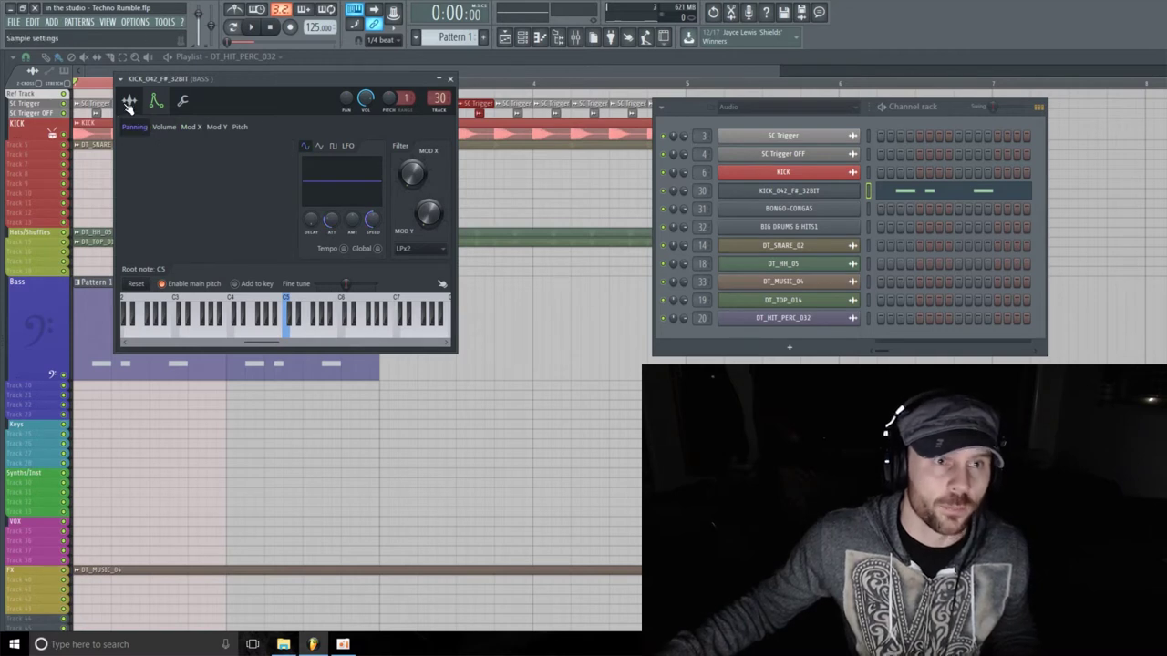
left_click(130, 100)
left_click(450, 79)
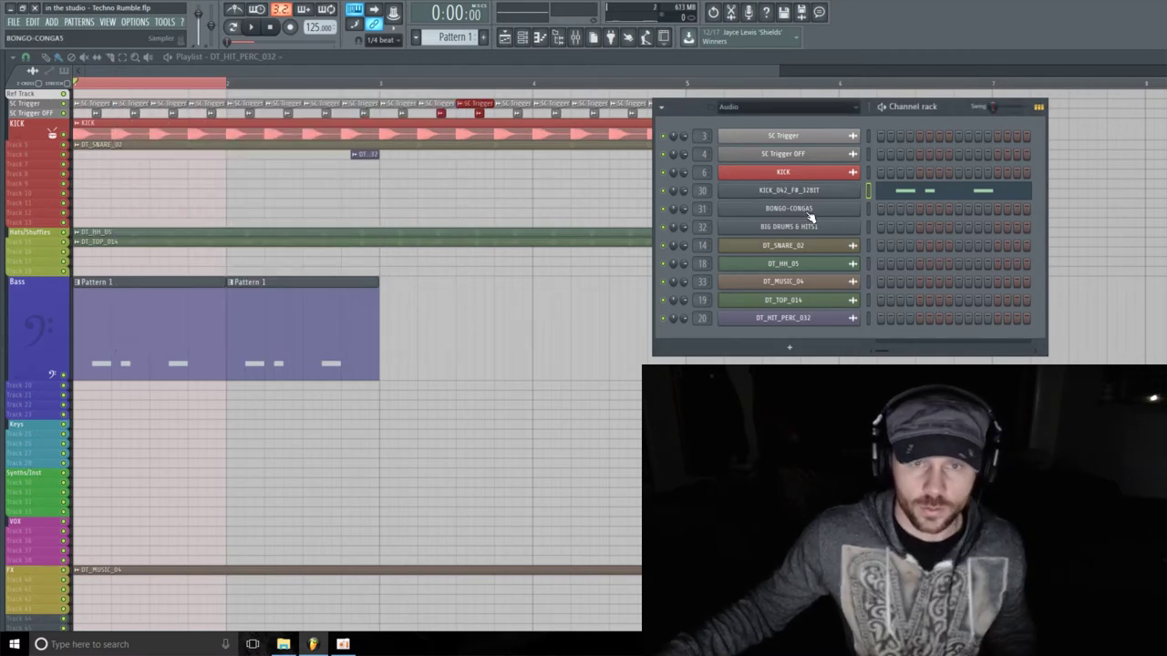
Lower the BONGO-CONGAS channel's pitch to about -1536 cents and audition the sample
left_click(797, 213)
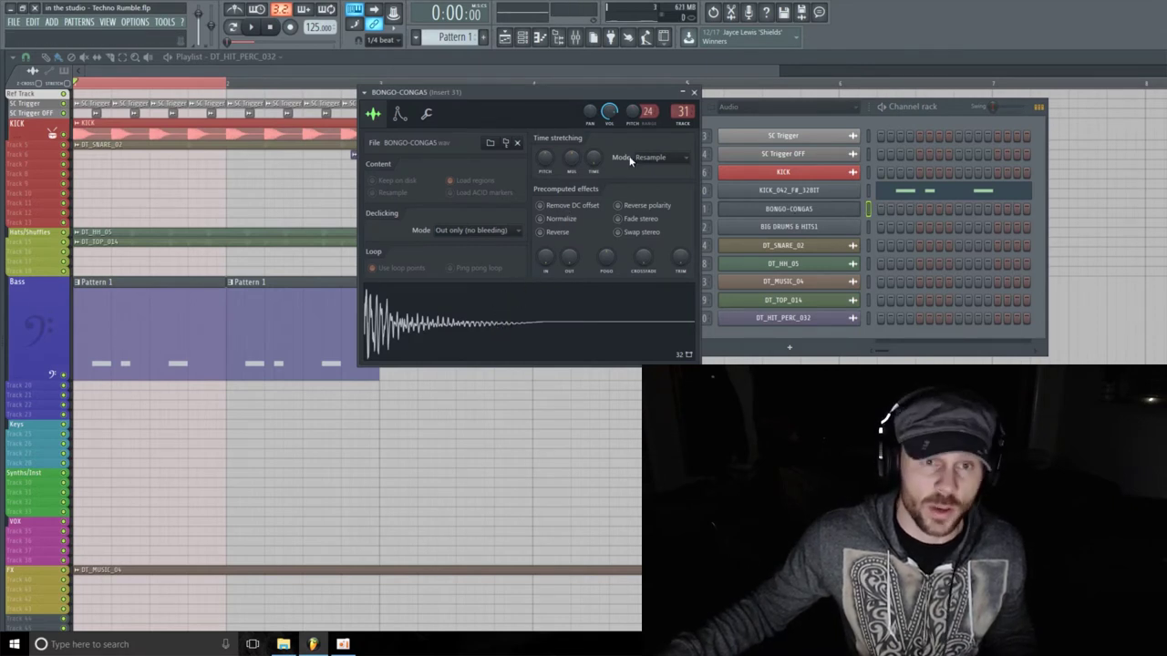
left_click_drag(565, 92, 377, 88)
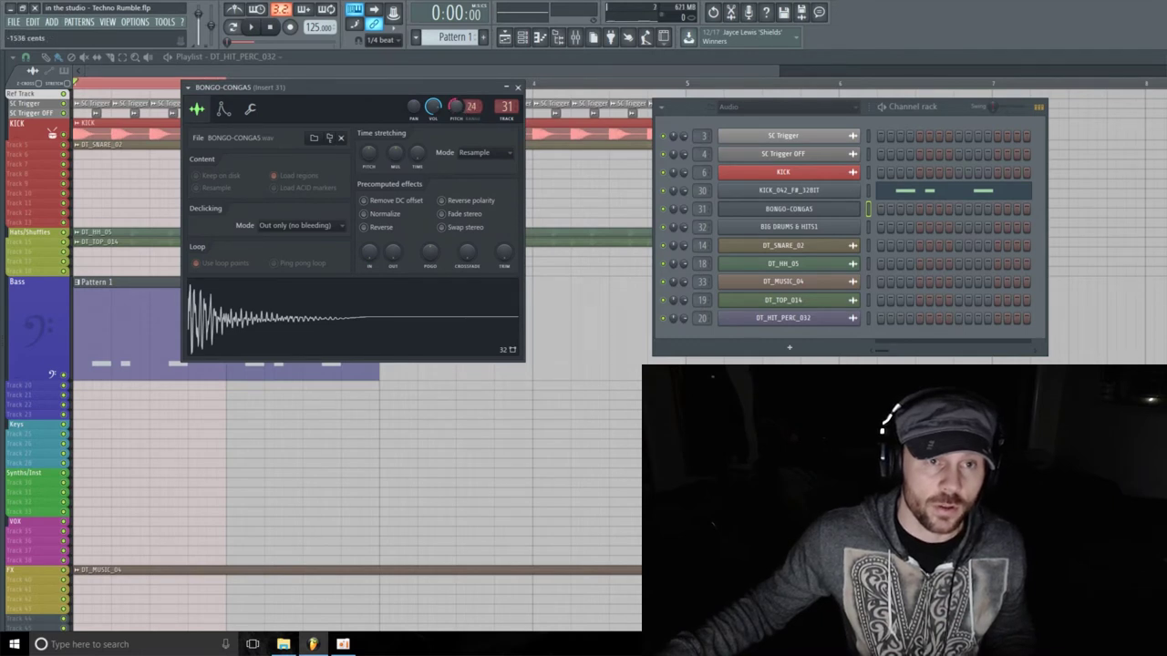
left_click(285, 321)
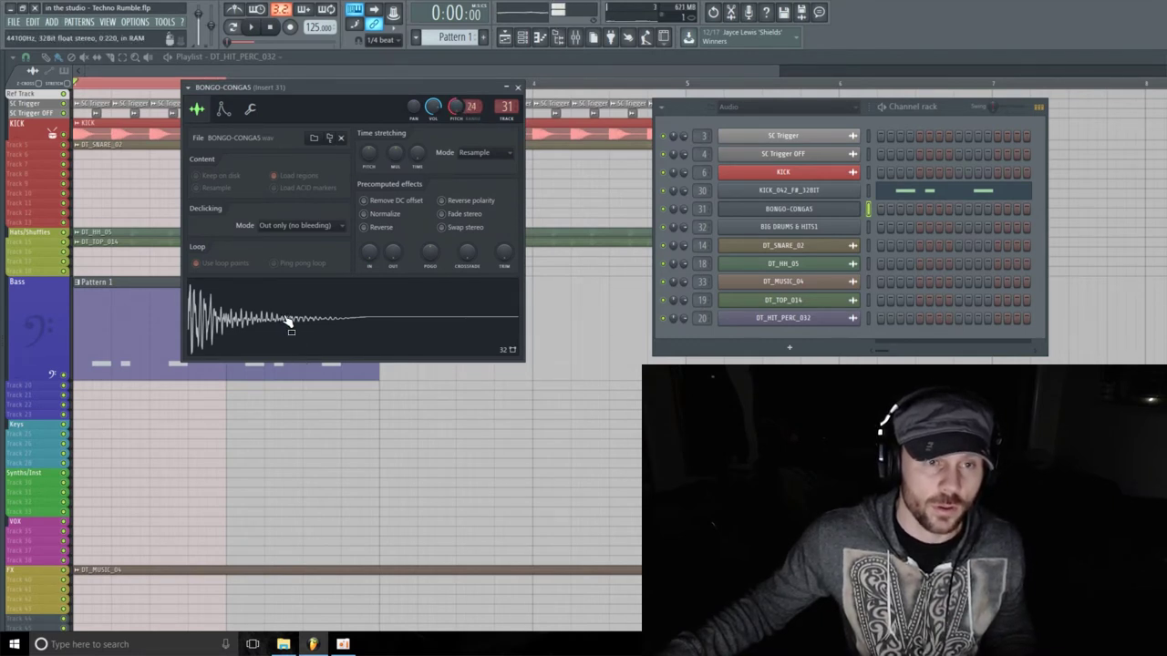
Add two C5 notes for BONGO-CONGAS in the gaps of beats one and two, extending the second to half a beat during playback
right_click(809, 210)
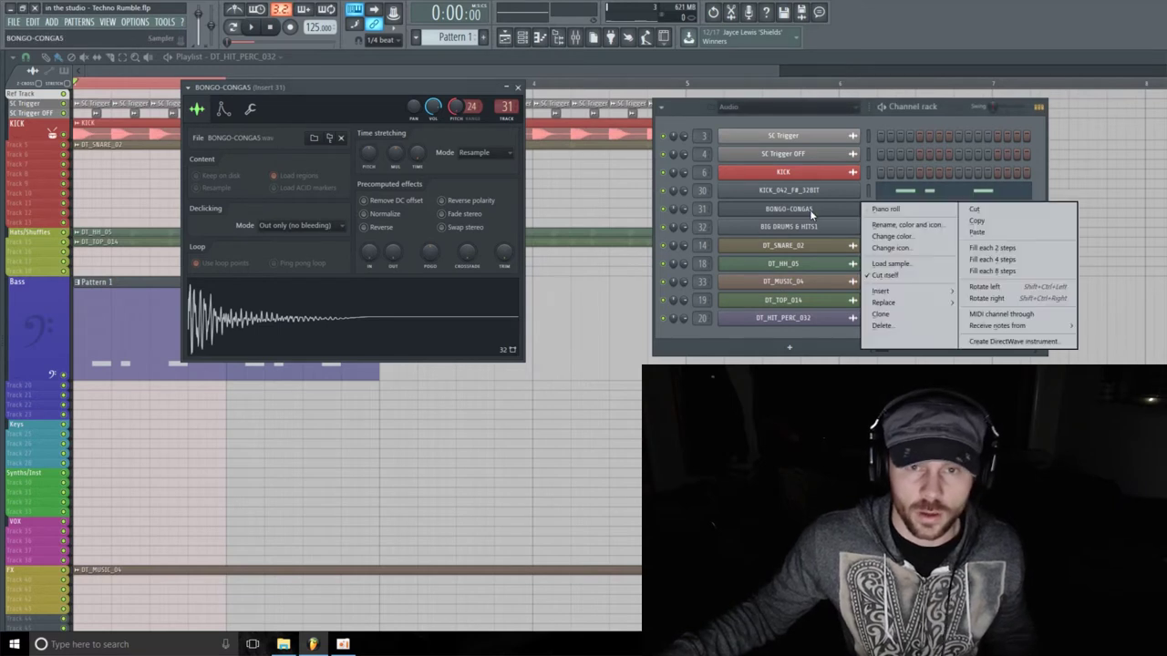
left_click(884, 209)
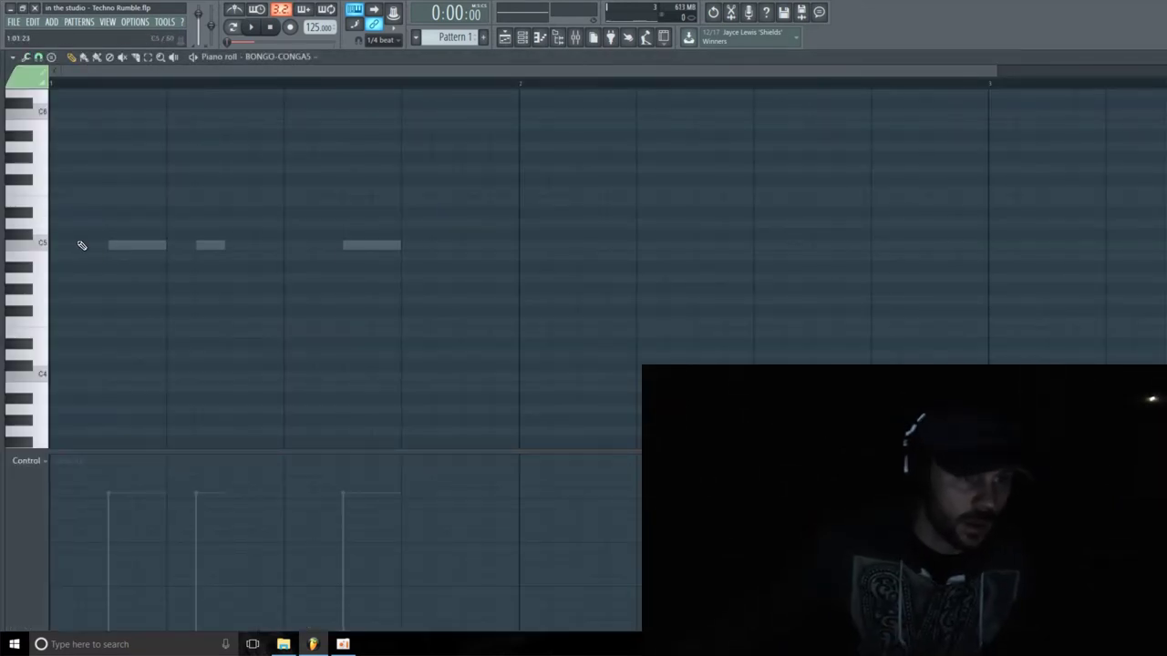
left_click(81, 246)
left_click_drag(120, 247, 108, 247)
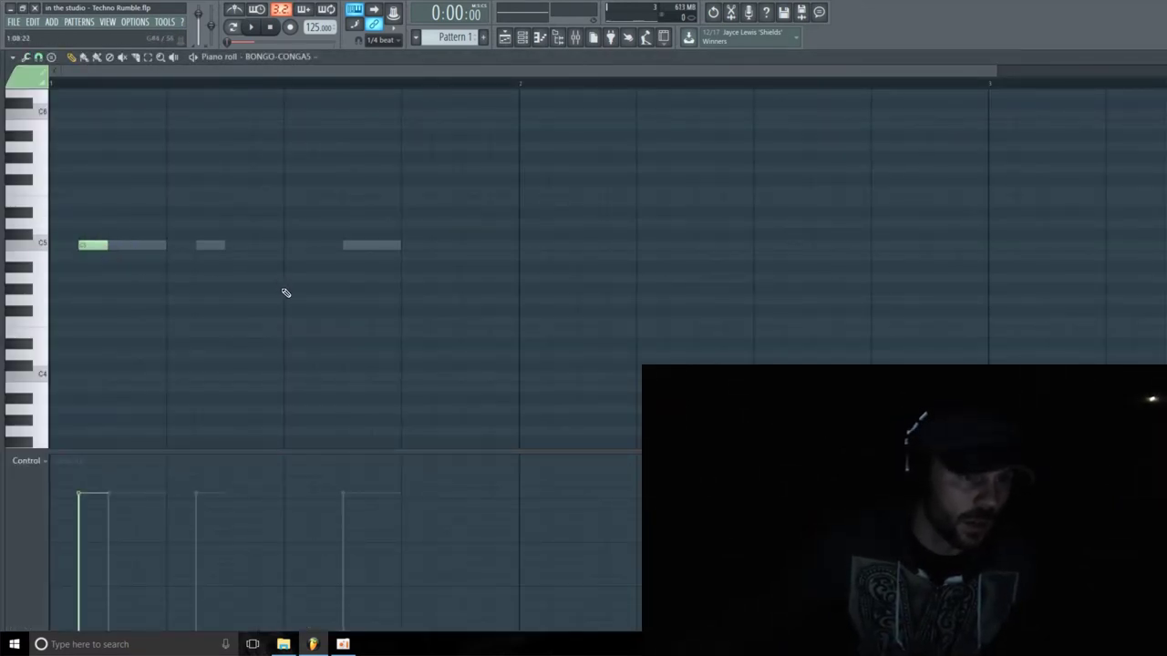
left_click(258, 247)
key("space")
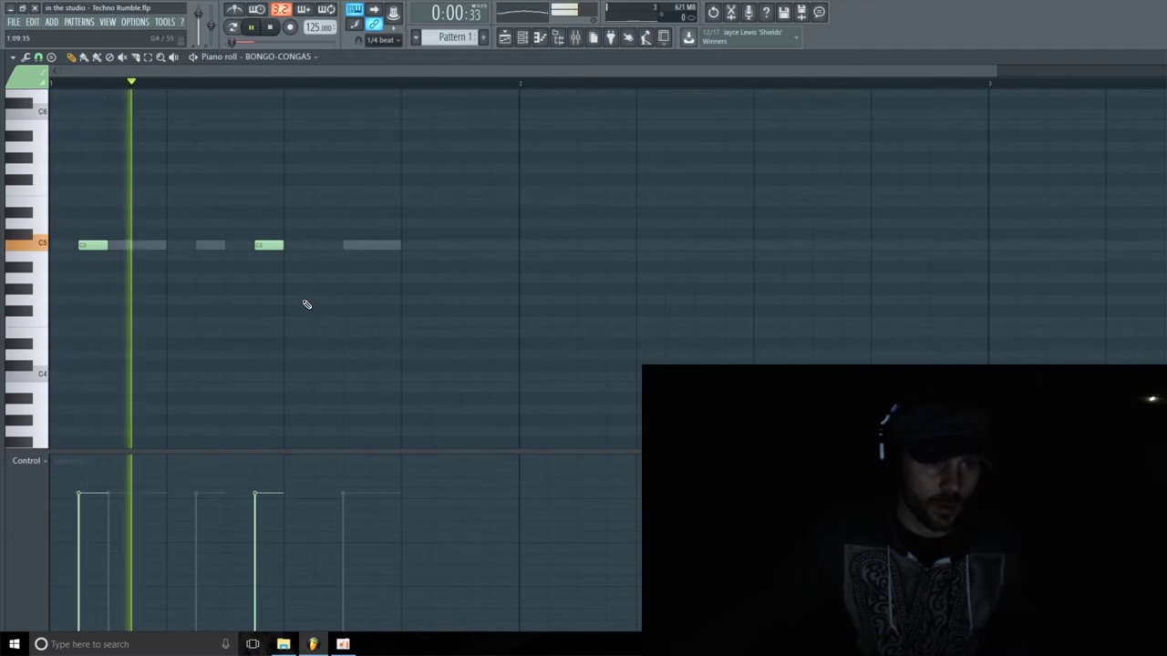
left_click_drag(282, 244, 312, 262)
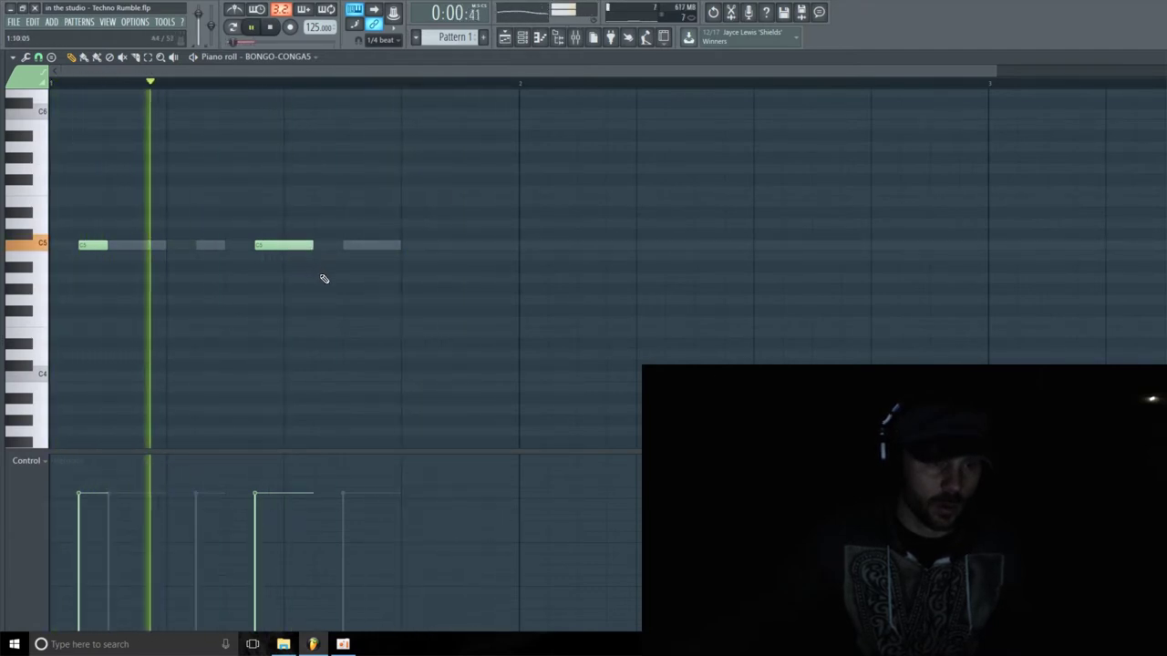
Show the BONGO-CONGAS sample settings during playback, move them clear of the notes and stop playback
key("F6")
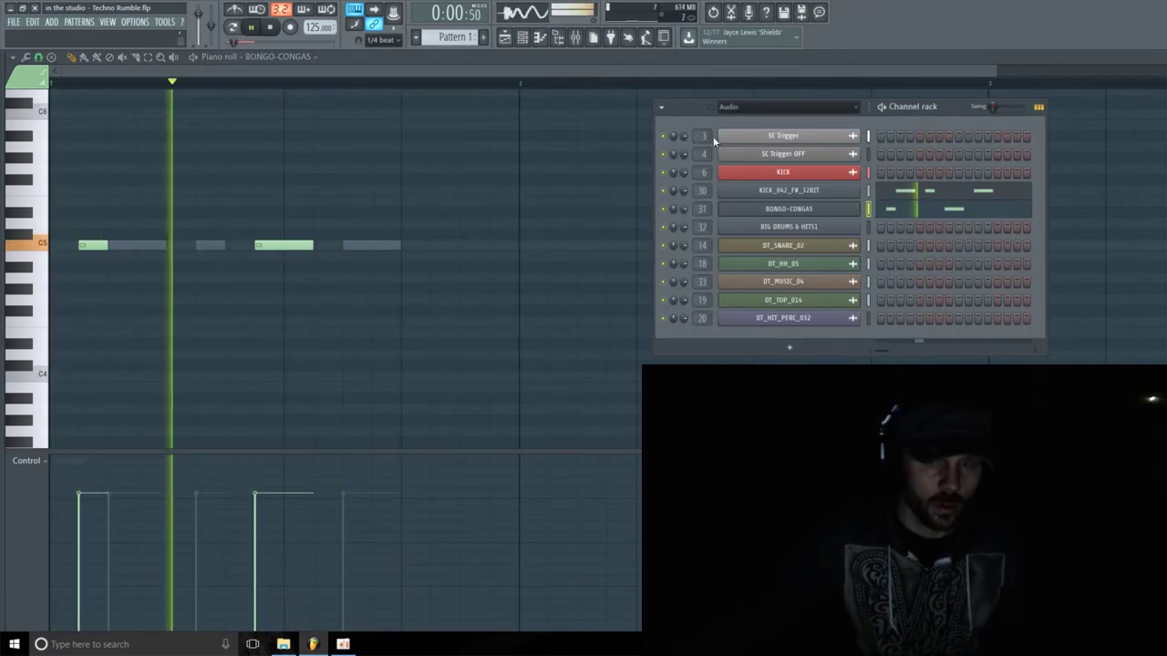
left_click(854, 211)
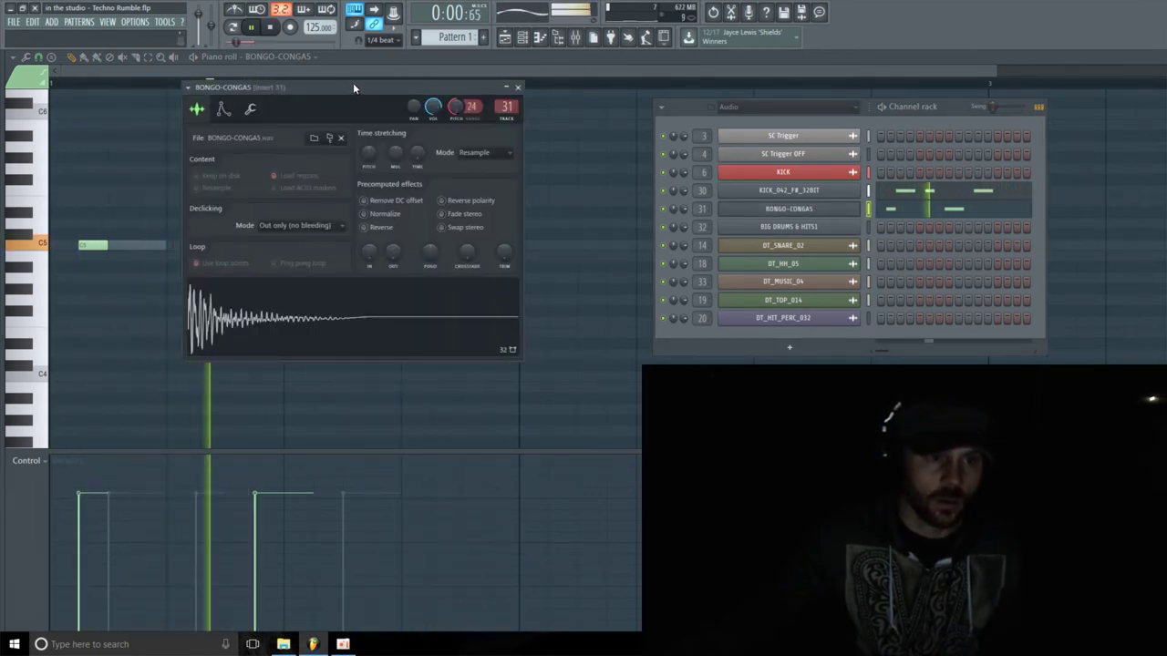
left_click_drag(355, 87, 394, 77)
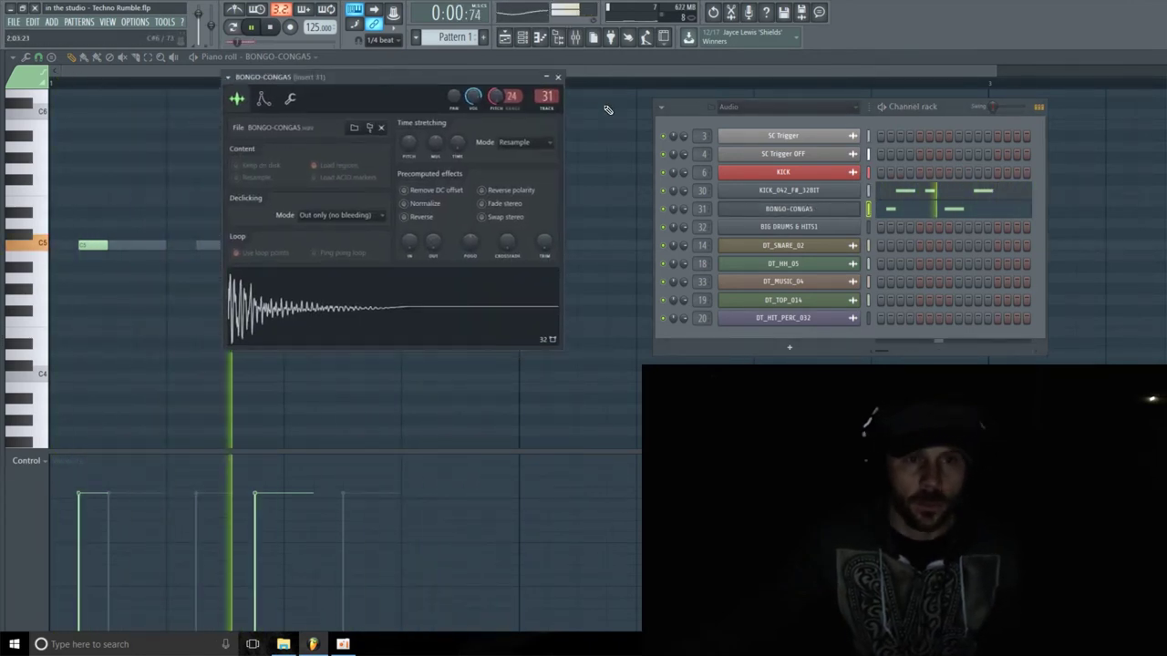
left_click_drag(451, 78, 651, 64)
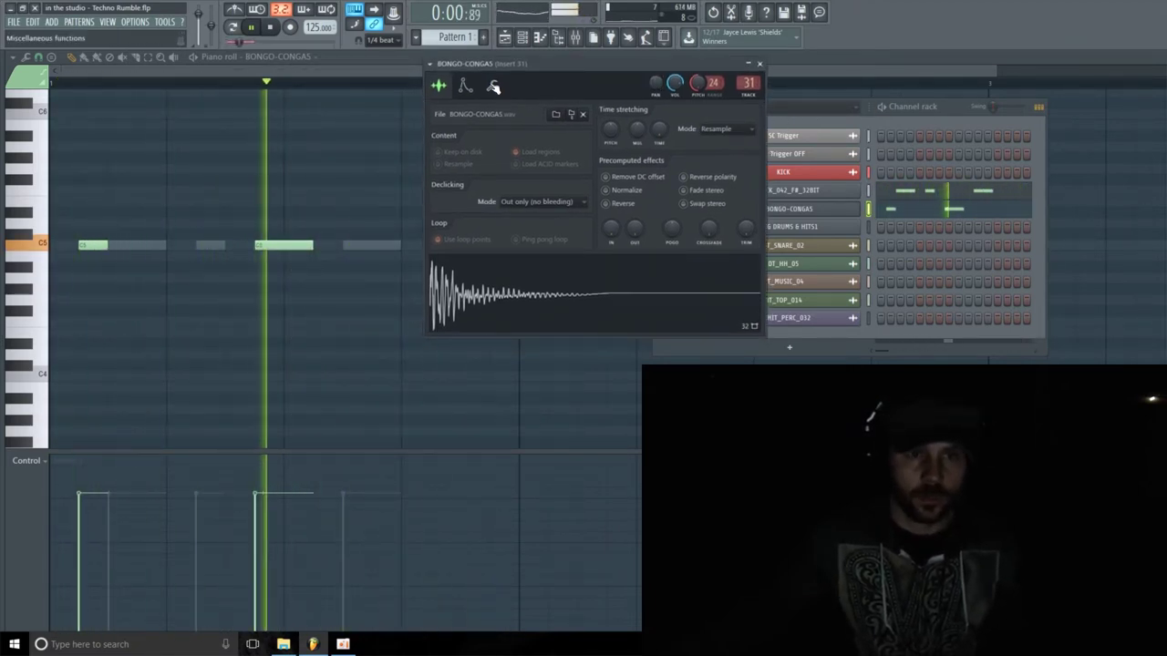
key("space")
Lower the BIG DRUMS & HITS1 channel's pitch, keeping the 12-semitone range, and audition the sample
left_click(961, 107)
left_click(807, 225)
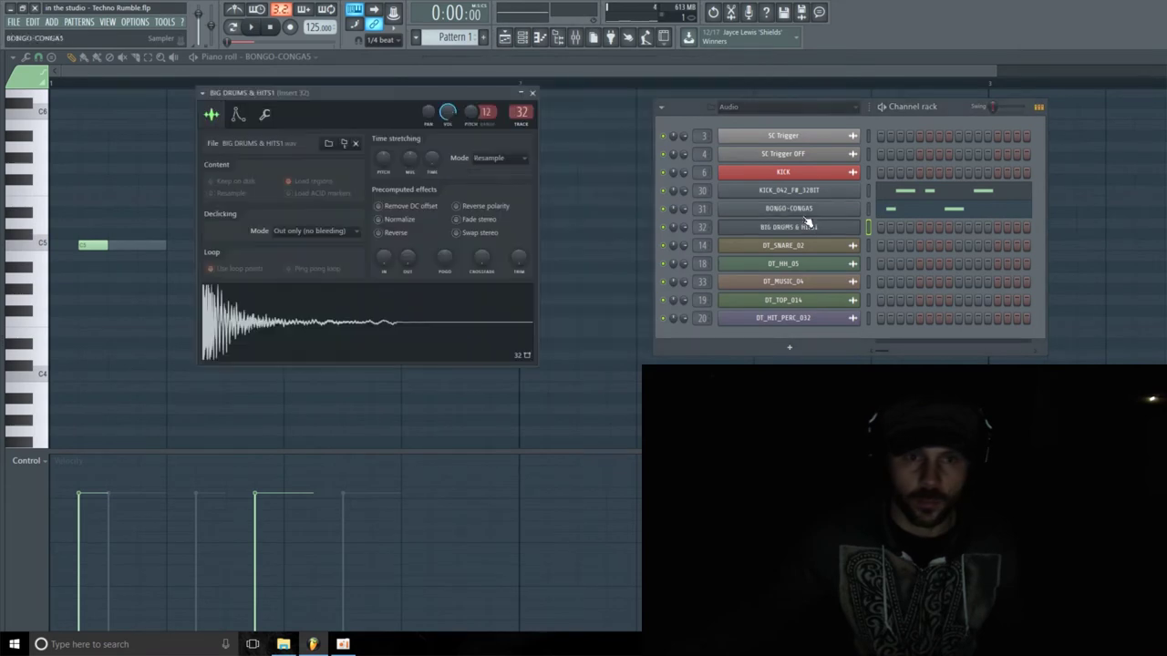
right_click(492, 117)
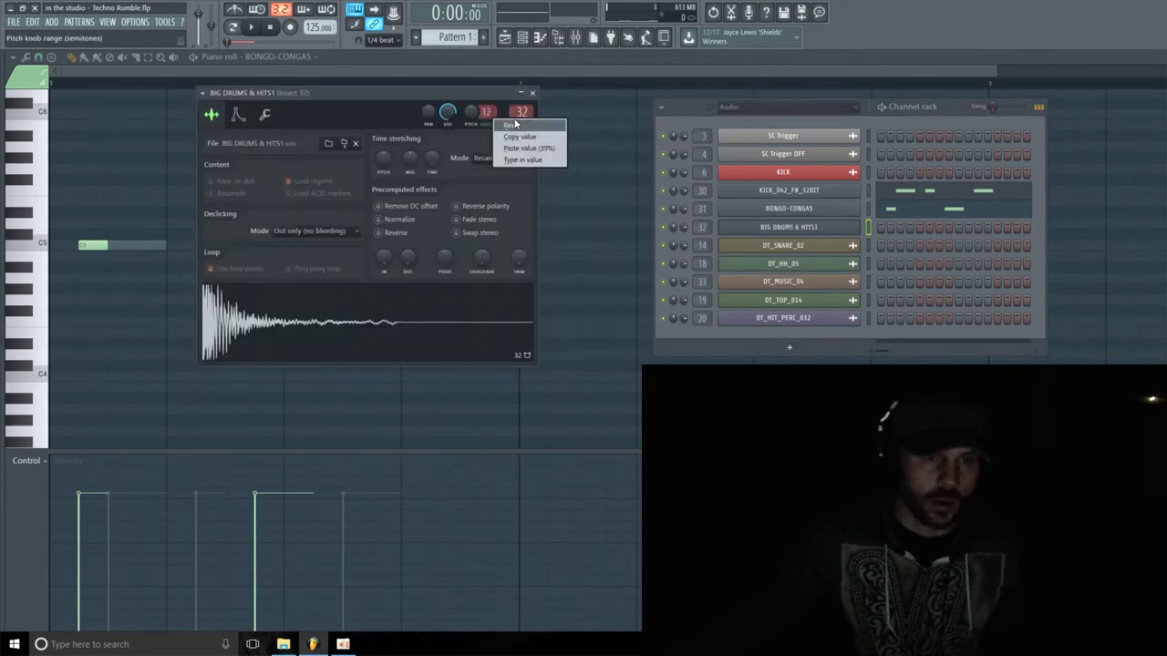
left_click(382, 88)
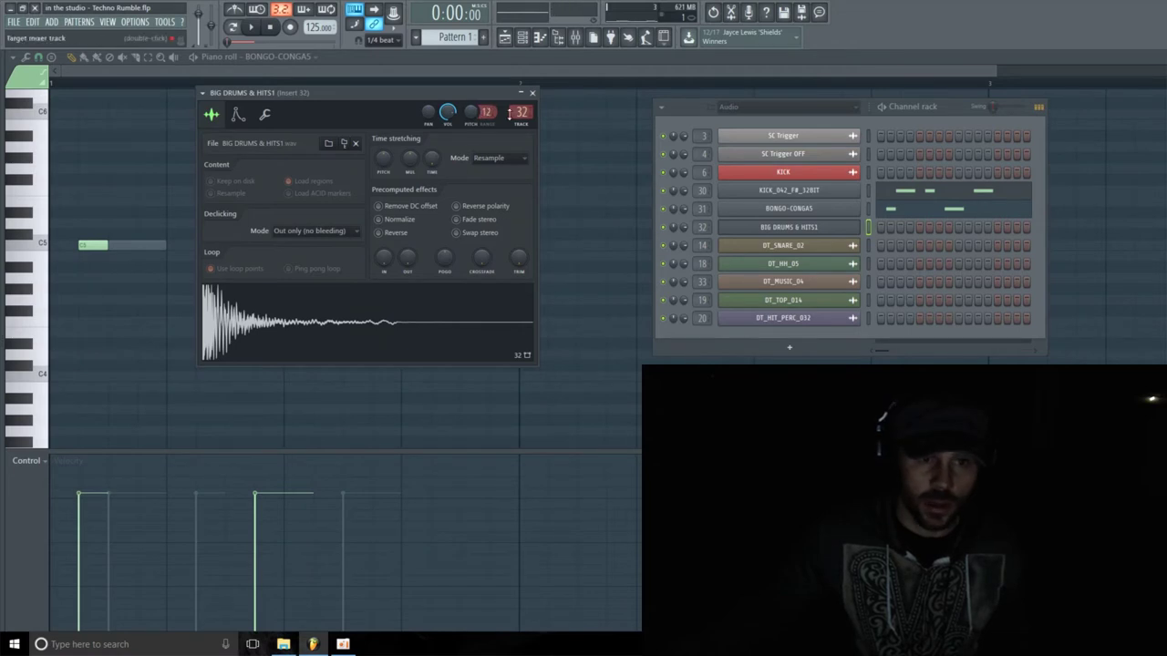
left_click(328, 330)
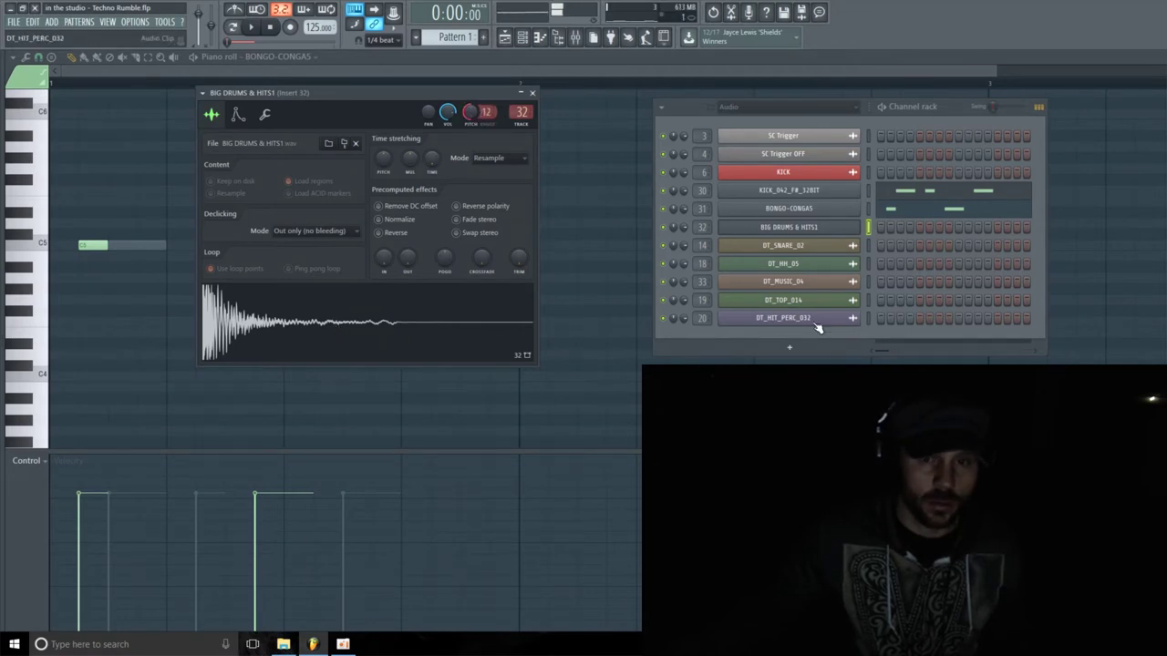
Add a half-beat C5 note for BIG DRUMS & HITS1 at the end of the first bar and play the pattern
right_click(818, 227)
left_click(873, 229)
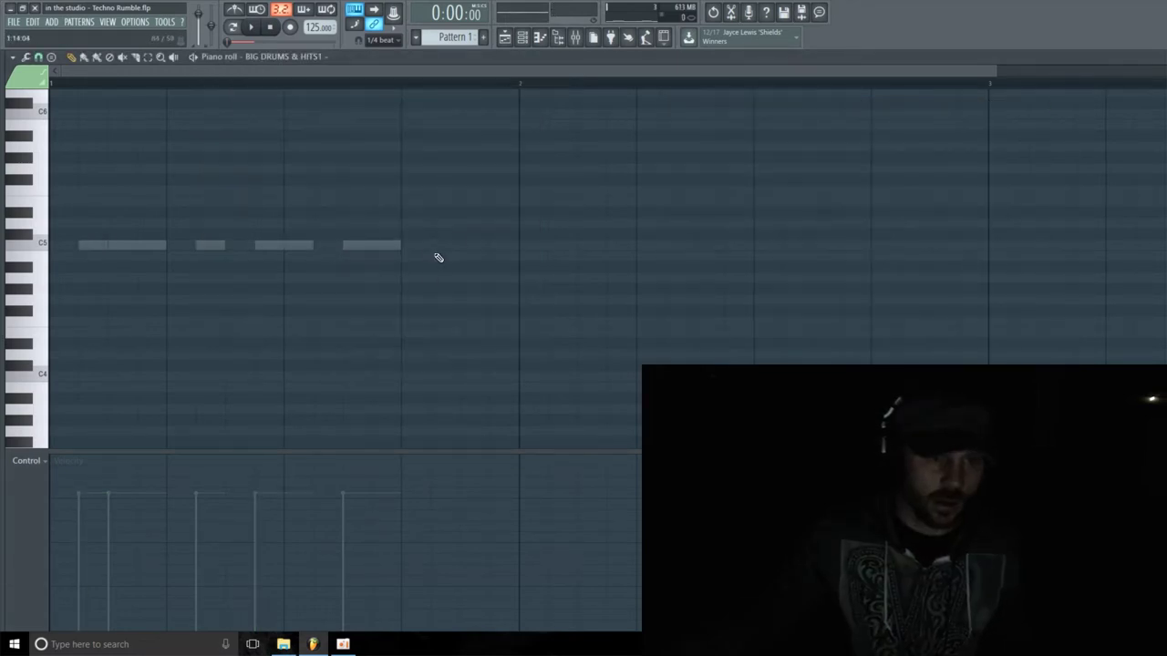
left_click(467, 245)
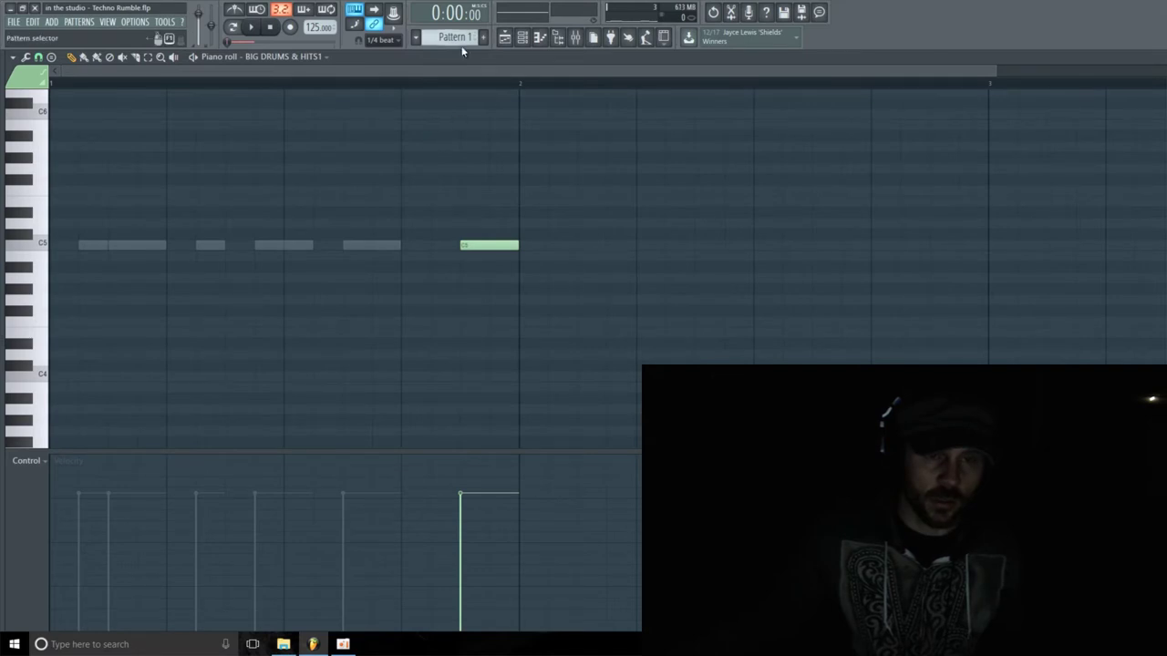
key("space")
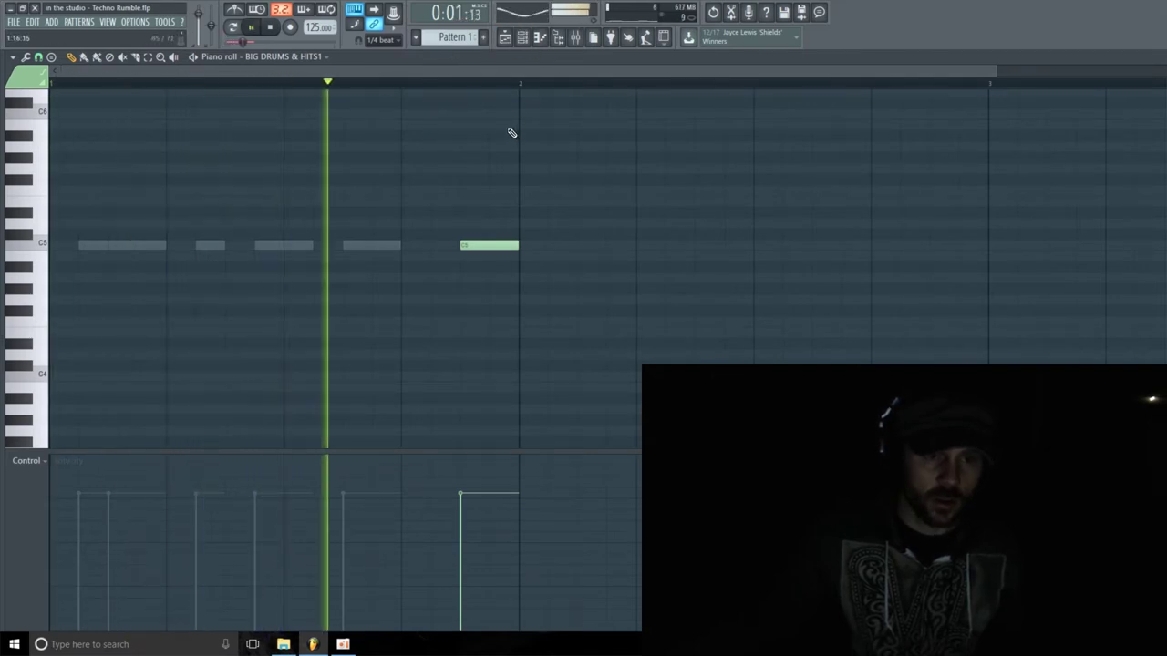
Enable BIG DRUMS & HITS1's Mod X envelope with the Fast LP filter, a short decay and a positive amount, tuning it during playback
key("F6")
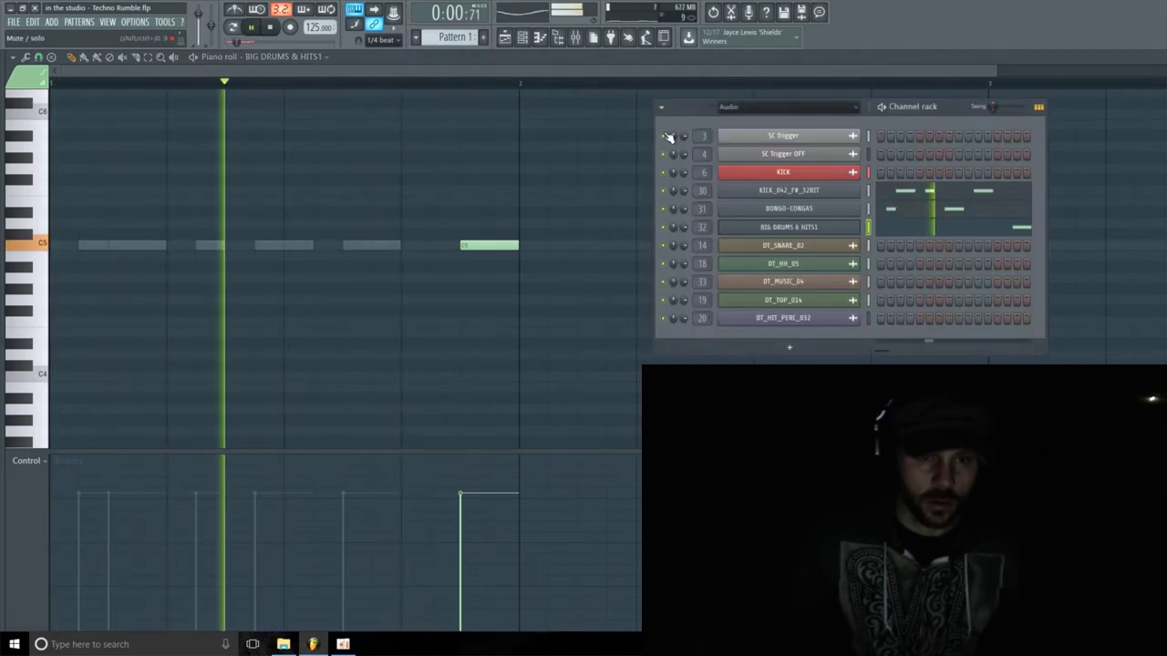
key("space")
left_click(789, 227)
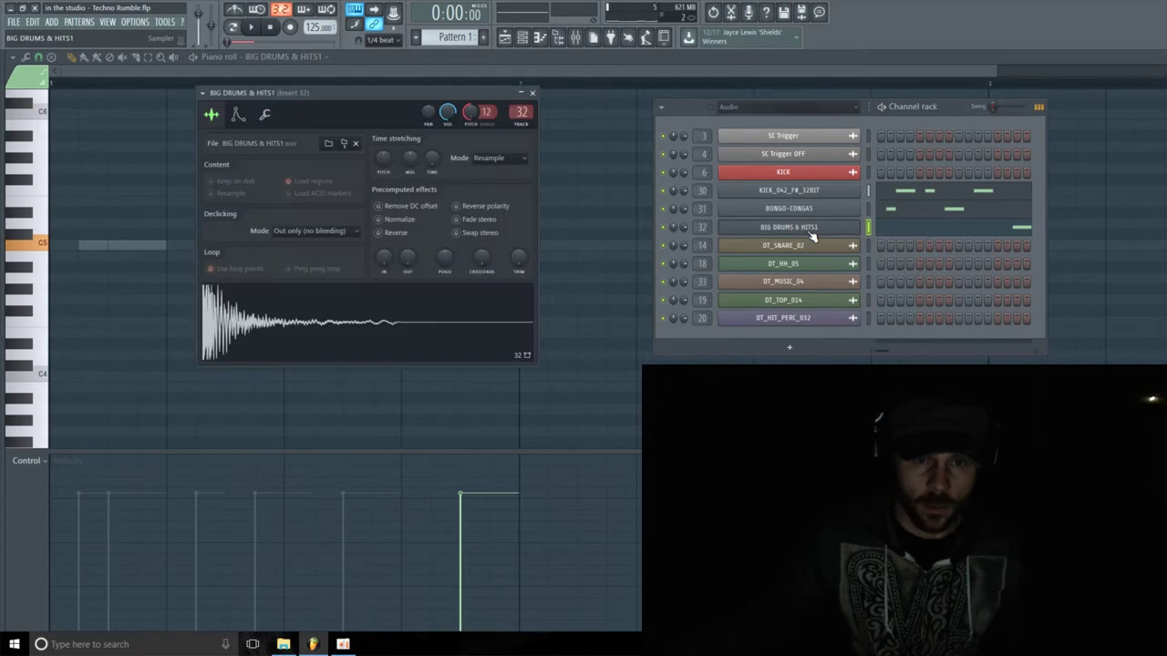
left_click(239, 115)
left_click_drag(375, 90, 381, 89)
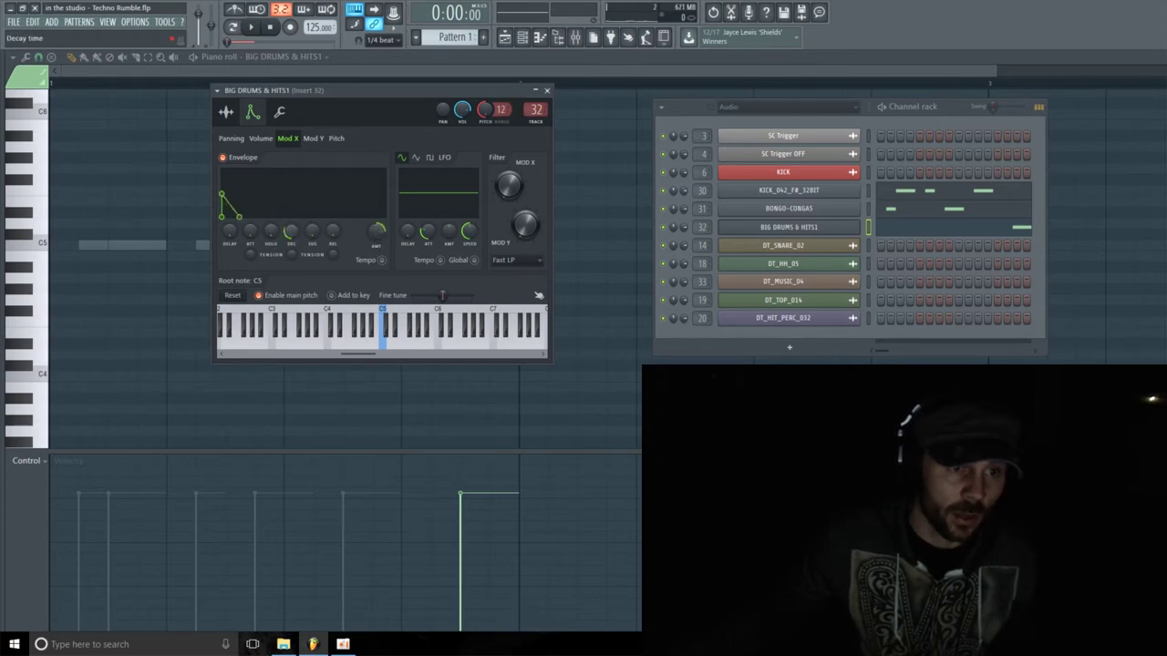
key("space")
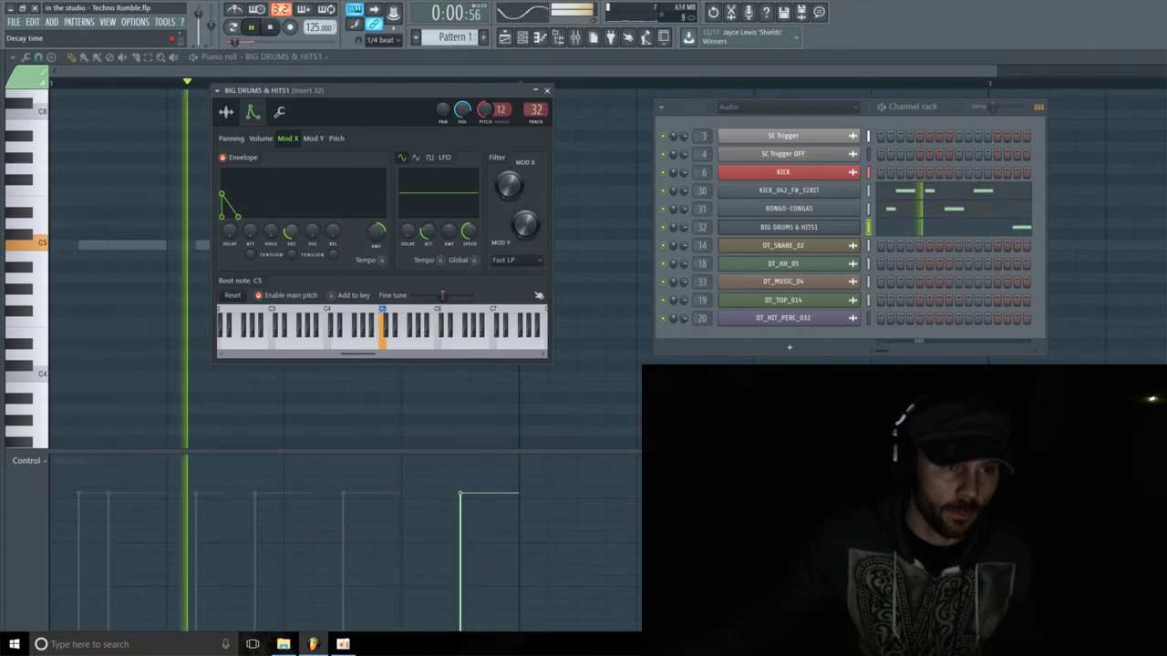
mouse_move(377, 233)
left_mouse_down()
mouse_move(378, 202)
mouse_move(377, 215)
left_mouse_up()
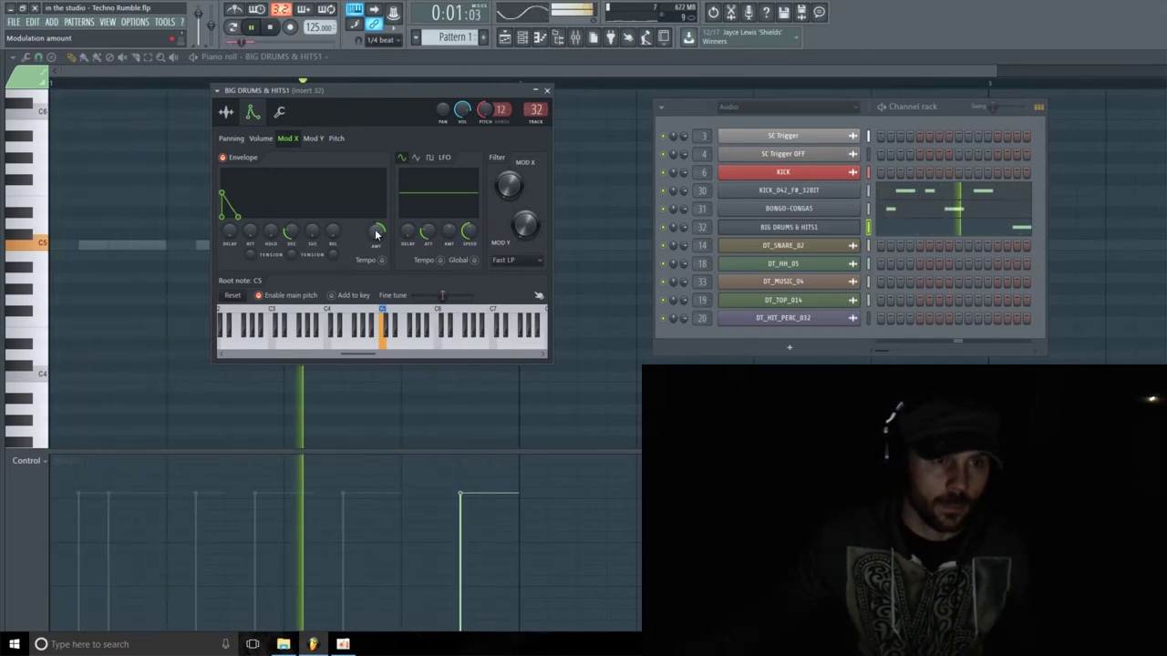
left_click(548, 91)
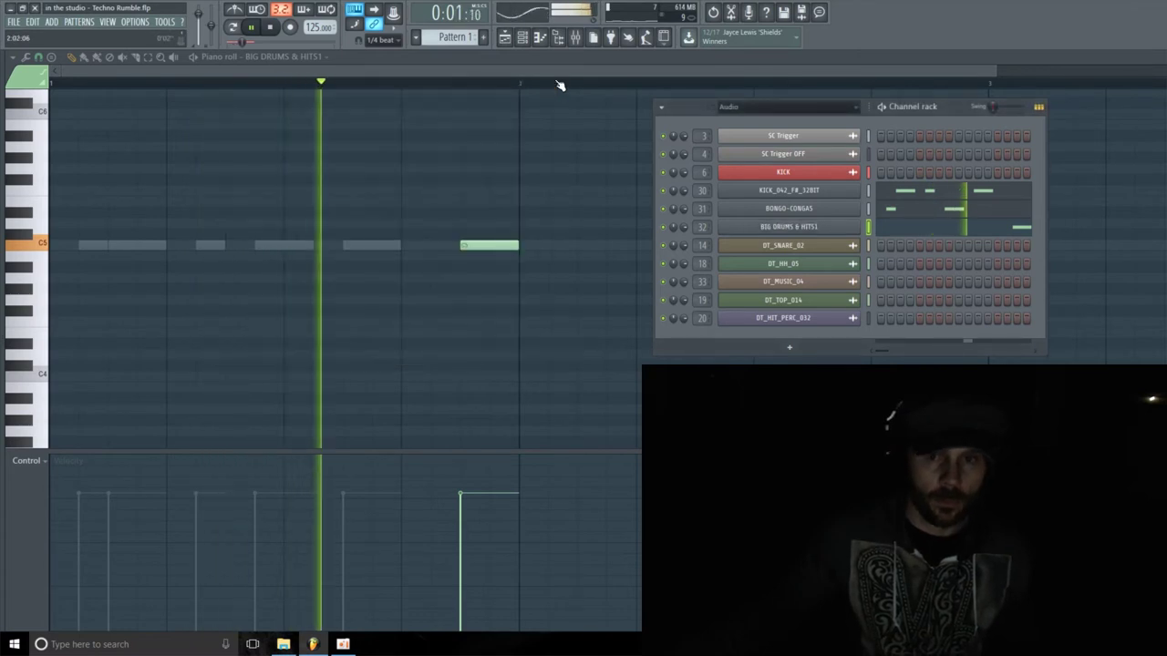
Fine-tune the KICK_042_F#_32BIT channel's pitch to about -82 cents during playback and close its settings
key("space")
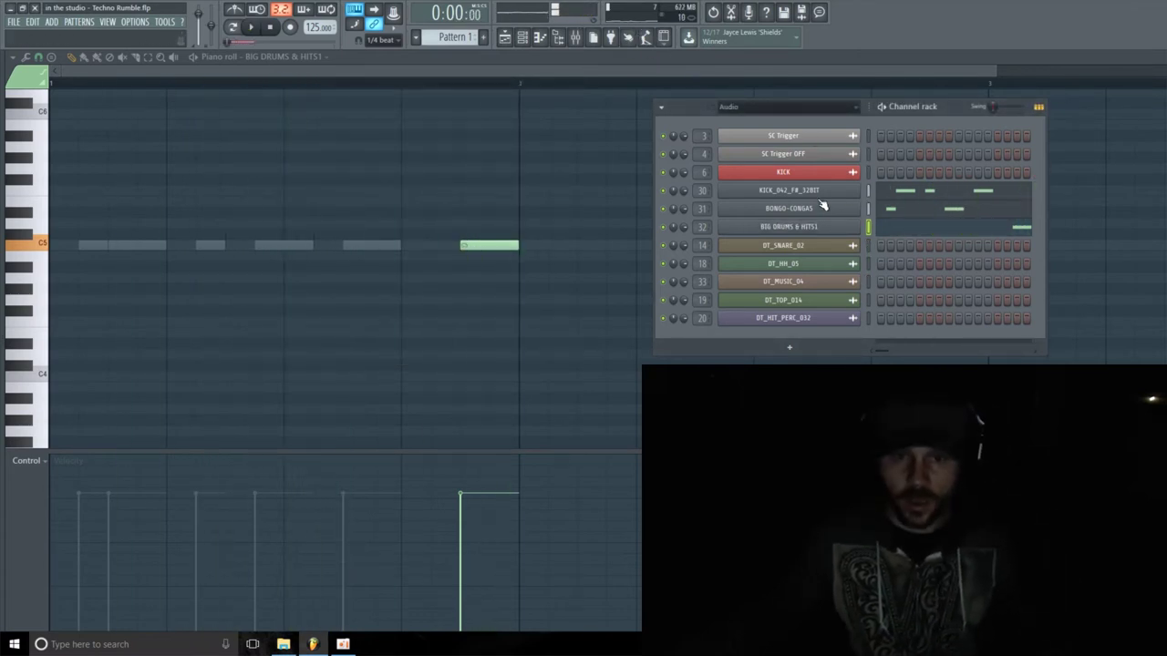
left_click(802, 190)
left_click_drag(384, 77, 405, 71)
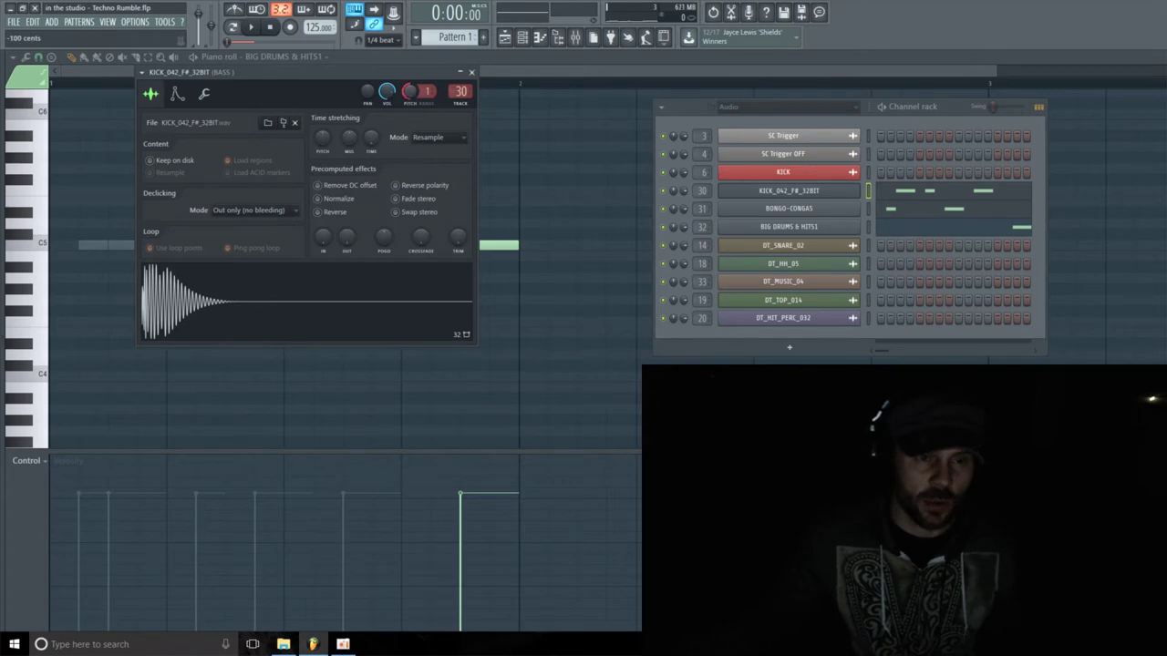
key("space")
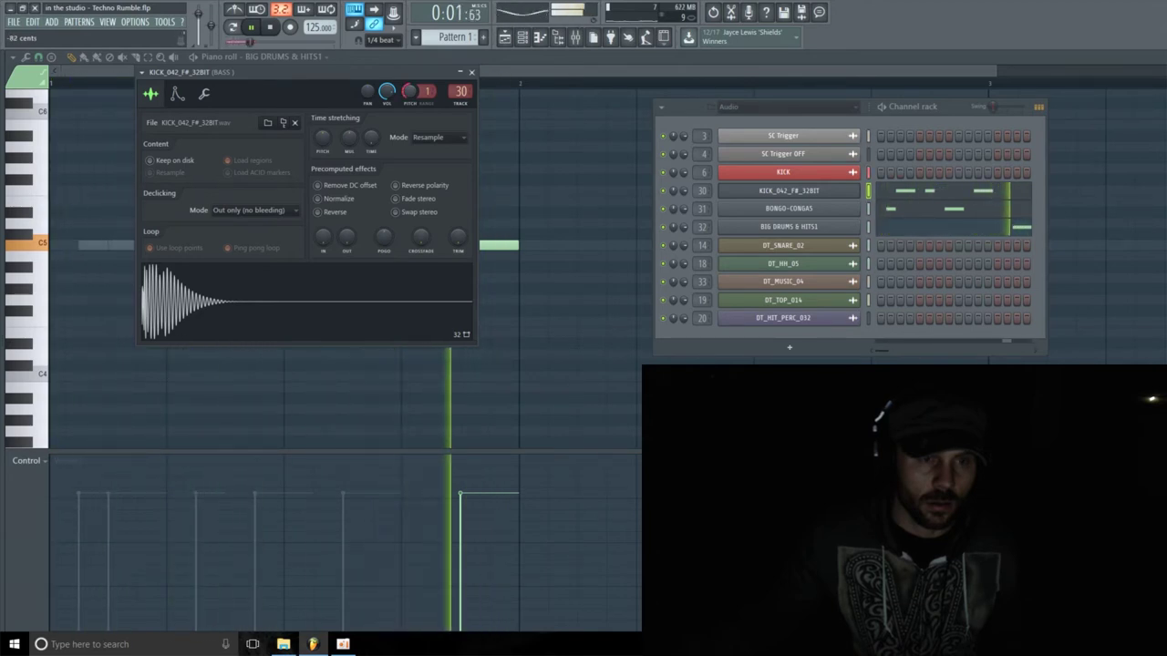
left_click_drag(410, 91, 410, 151)
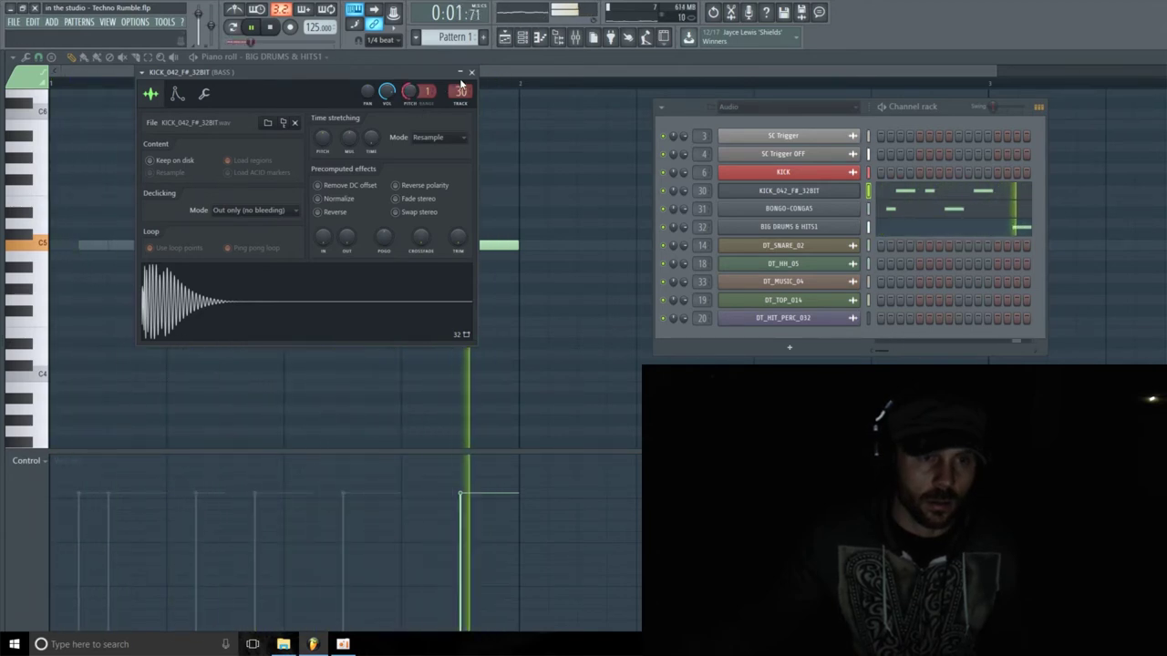
left_click(528, 68)
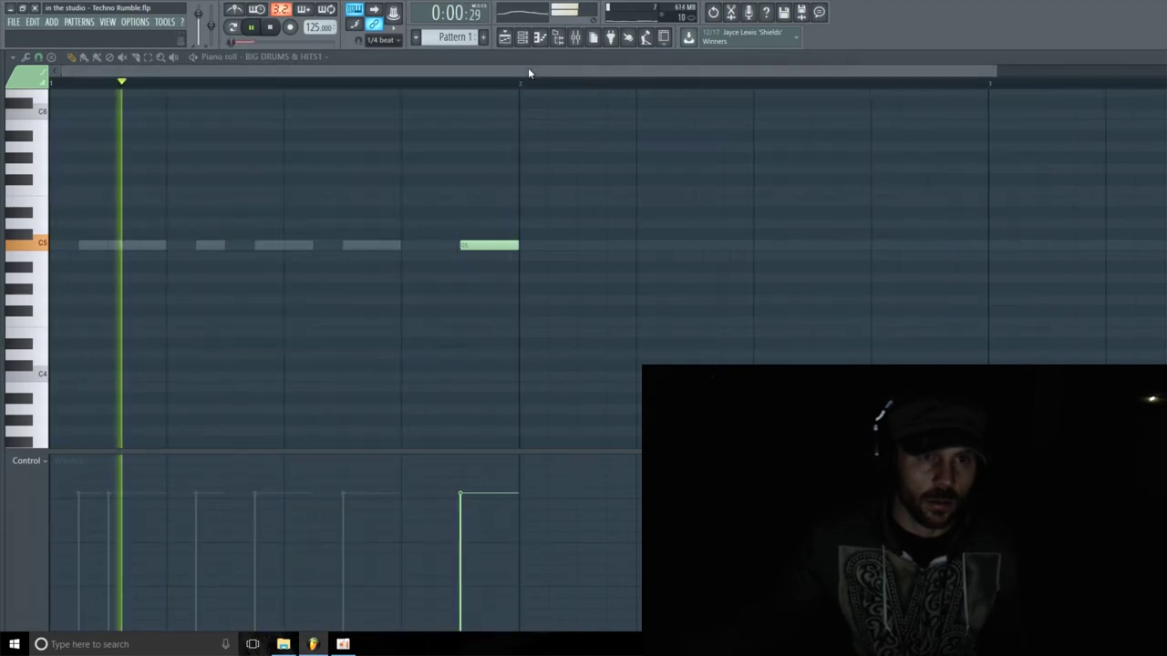
Open the mixer, check the track levels during playback, and reposition and narrow the mixer window with its effect slots in view
left_click(576, 38)
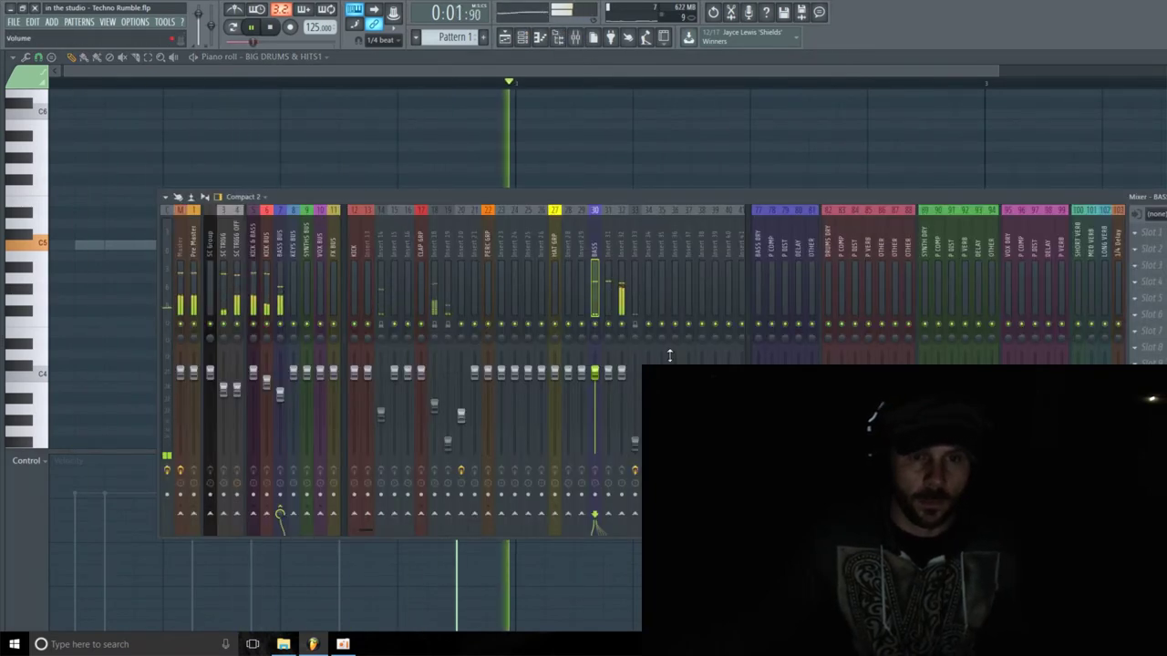
key("space")
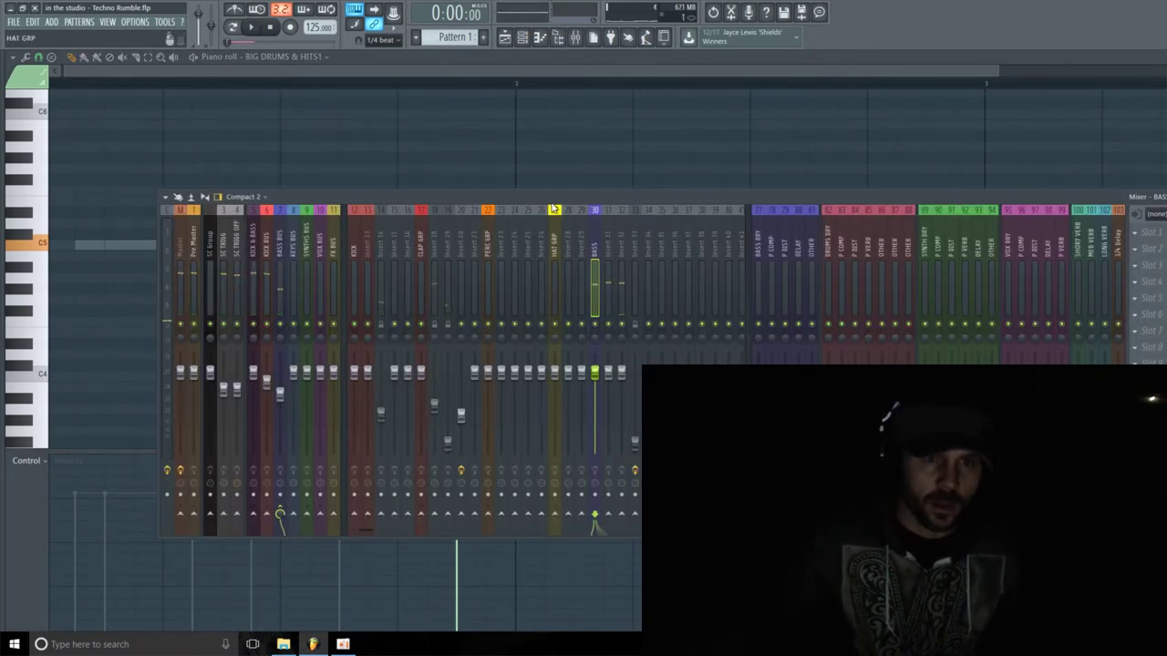
left_click_drag(553, 209, 444, 166)
key("space")
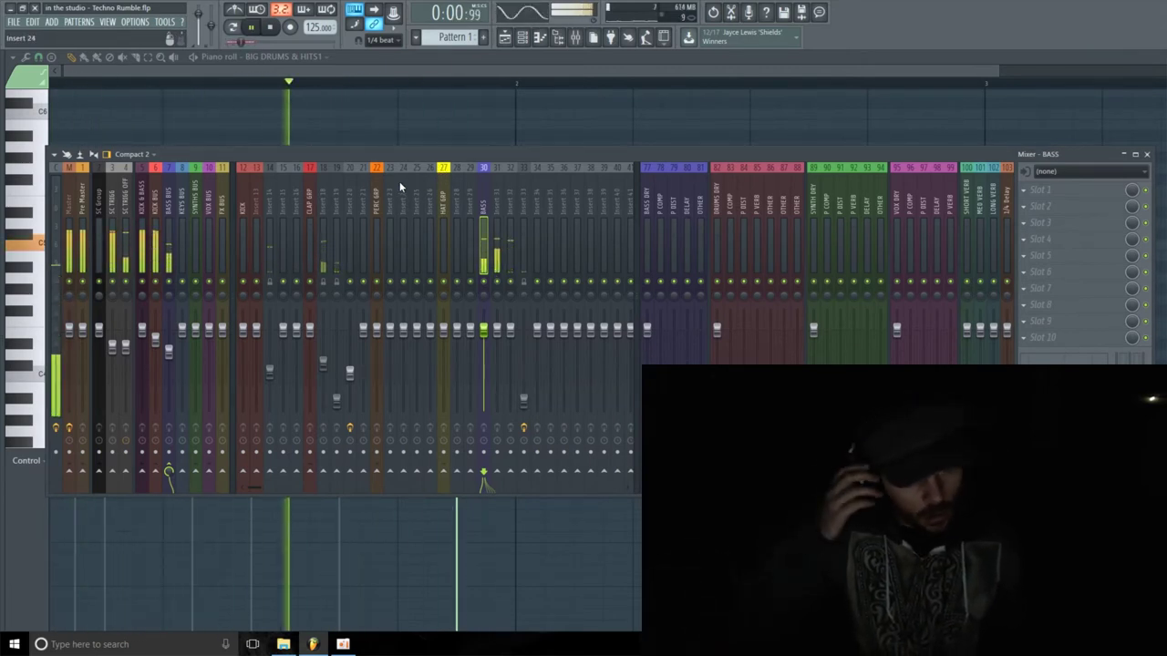
key("space")
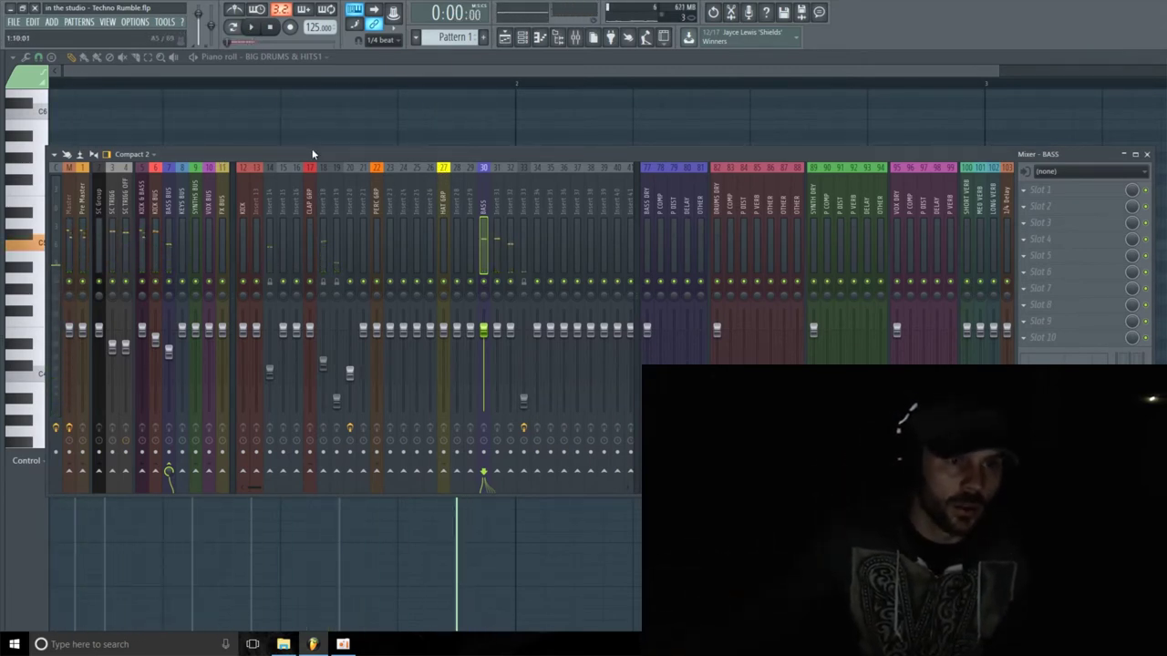
left_click_drag(312, 153, 295, 137)
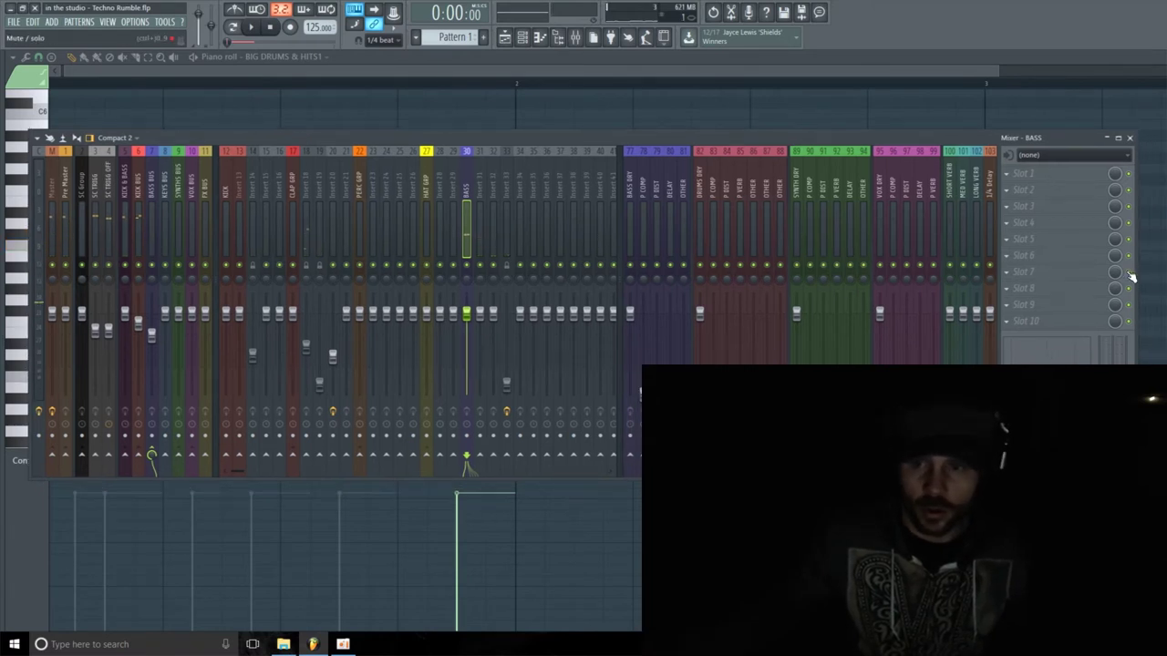
left_click_drag(1134, 271, 1092, 271)
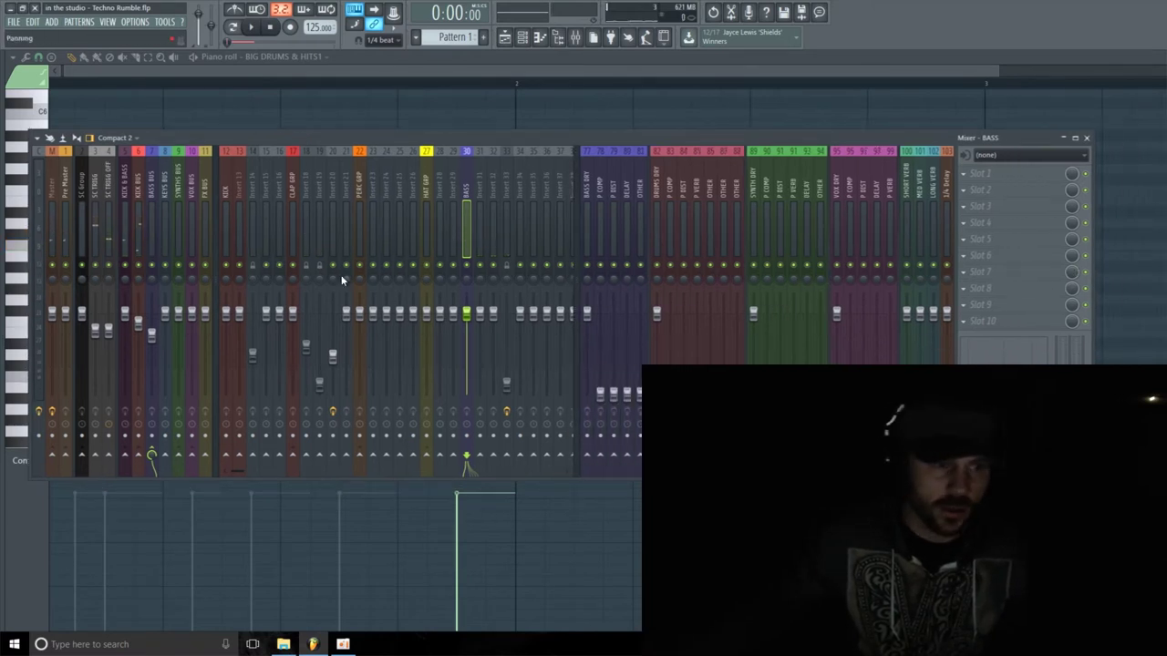
Load the UAD Moog Multimode Filter into slot 1 of the BASS BUS mixer track
left_click(500, 190)
left_click(475, 188)
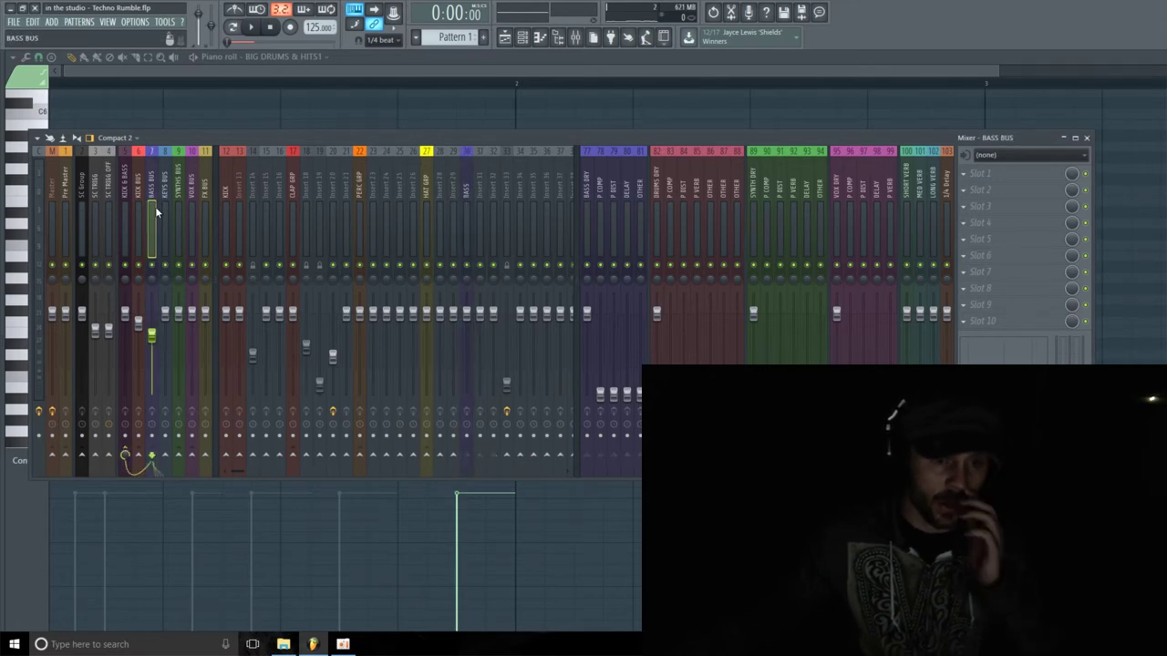
left_click(1018, 173)
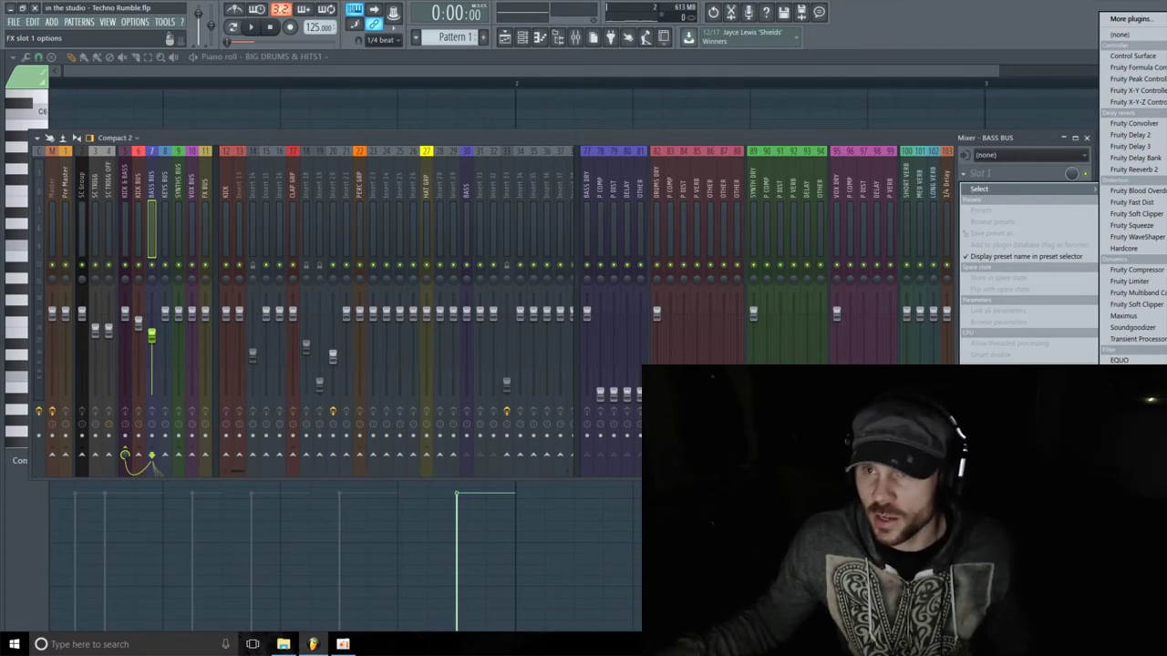
left_click(1140, 429)
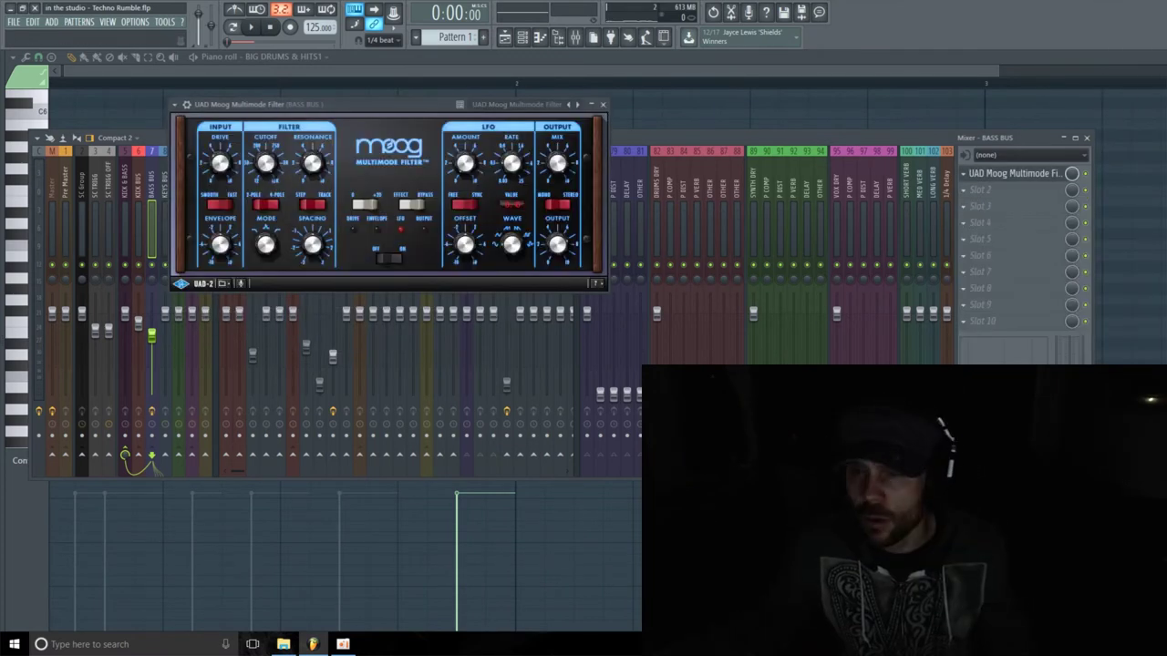
left_click_drag(399, 108, 389, 108)
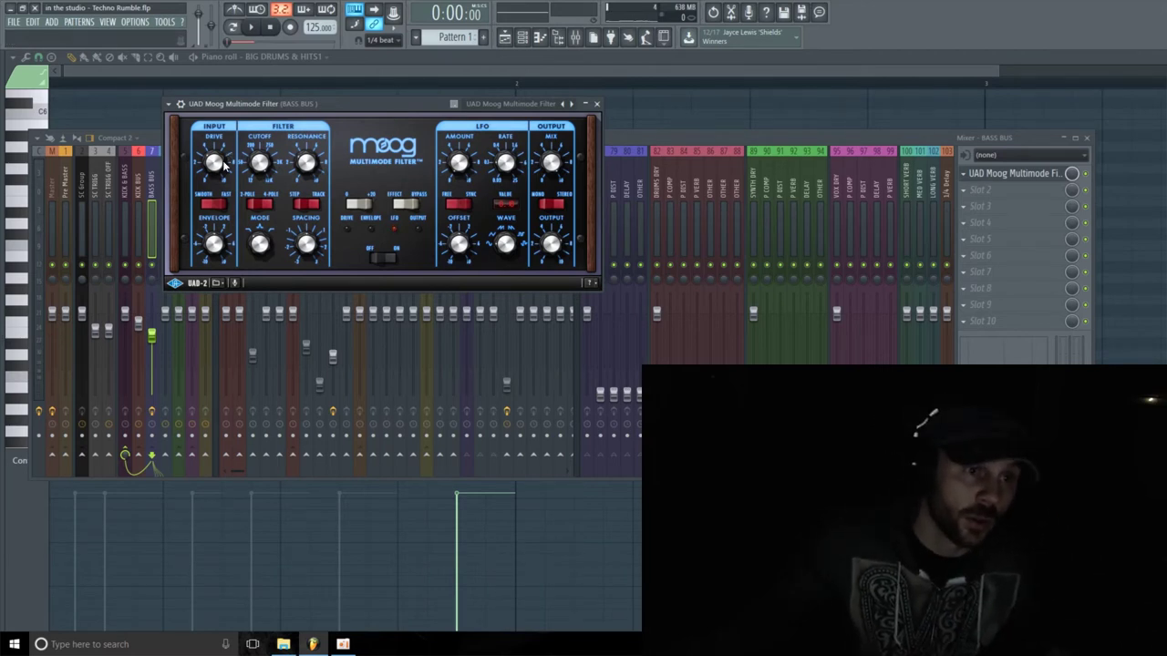
Tune the Moog filter's cutoff to about 269 Hz and its drive to about 4.1 during playback
key("space")
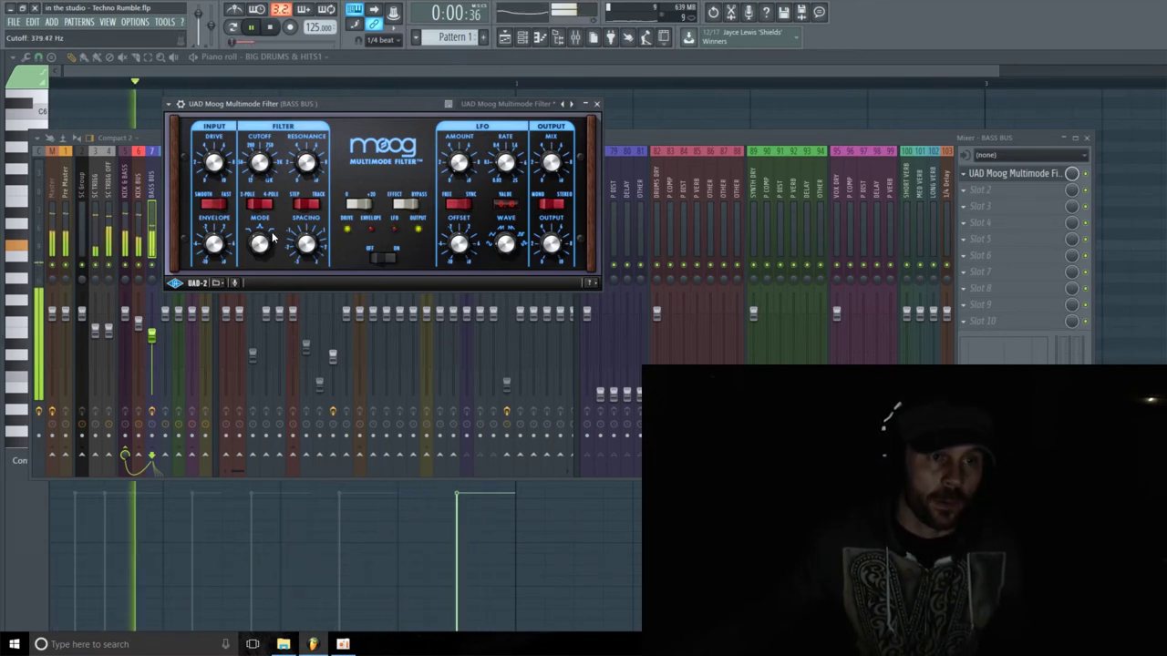
key("space")
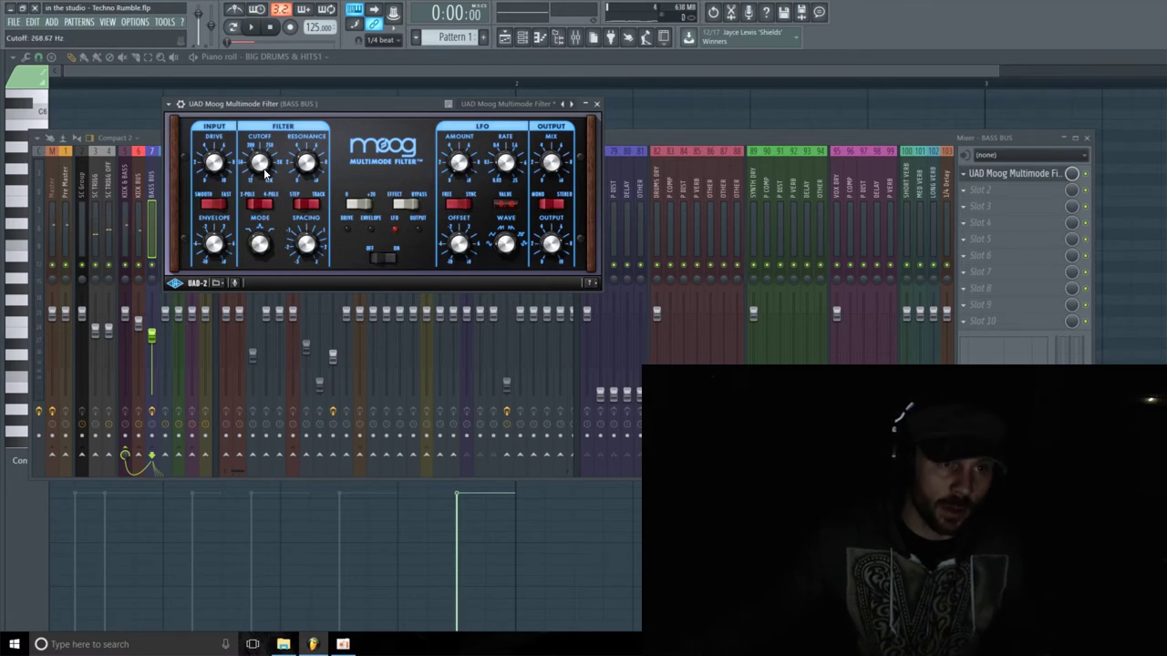
key("space")
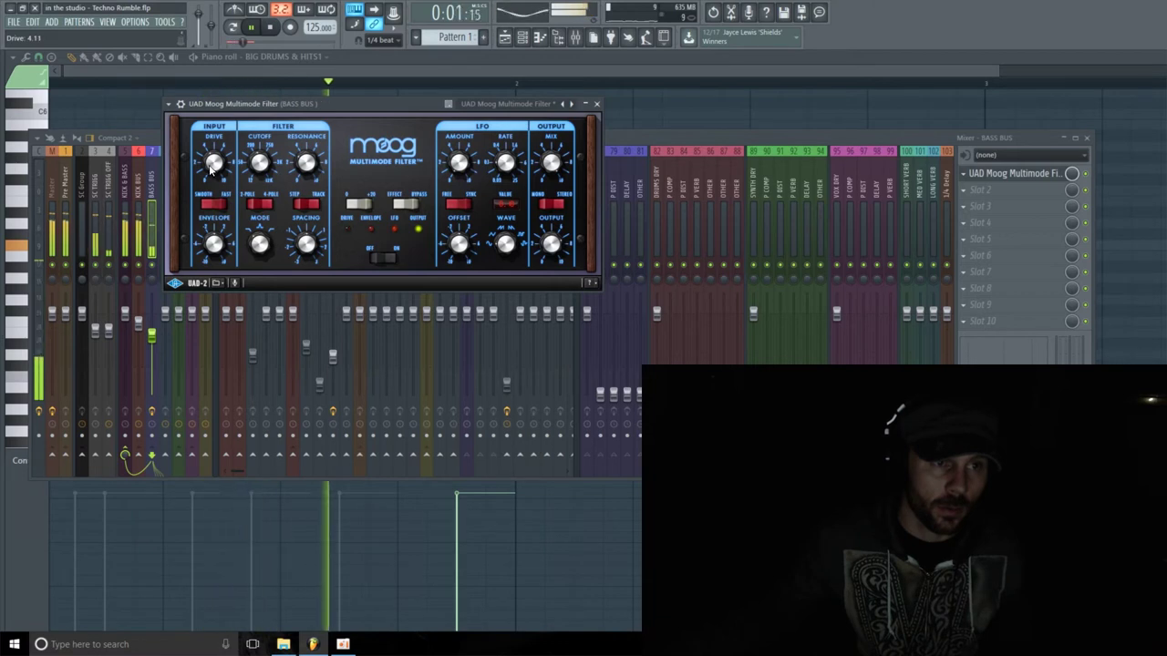
Load Fruity WaveShaper into slot 2 of the BASS BUS, bend its curve slightly upward and play the pattern
left_click(1002, 189)
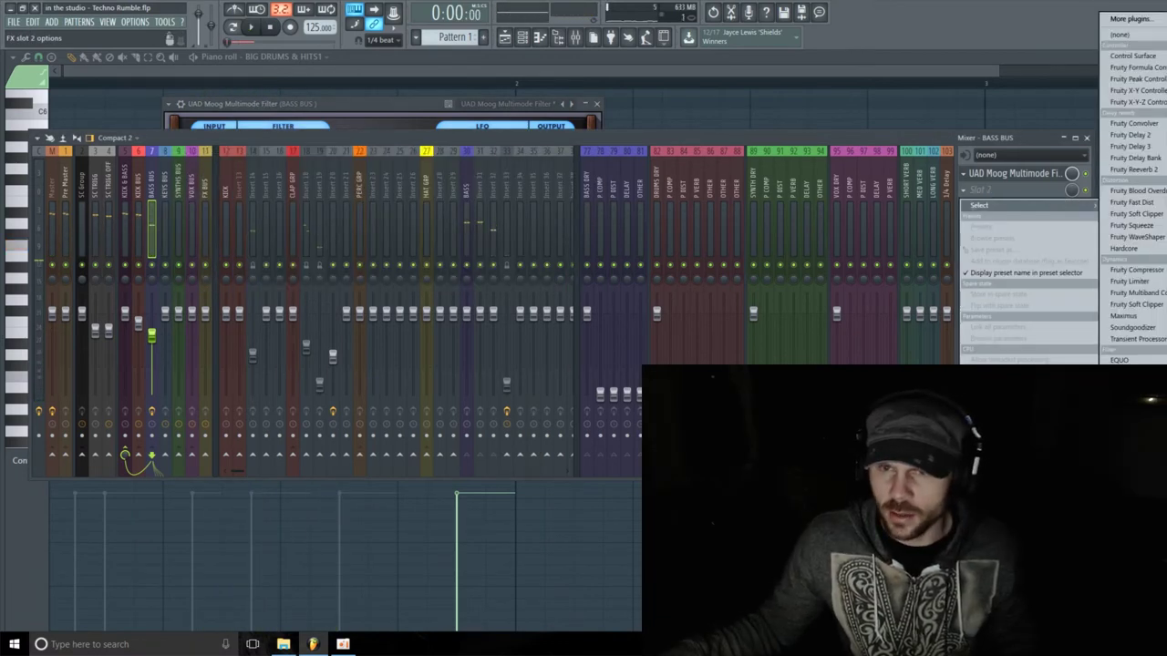
left_click(1139, 237)
left_click_drag(365, 125, 291, 108)
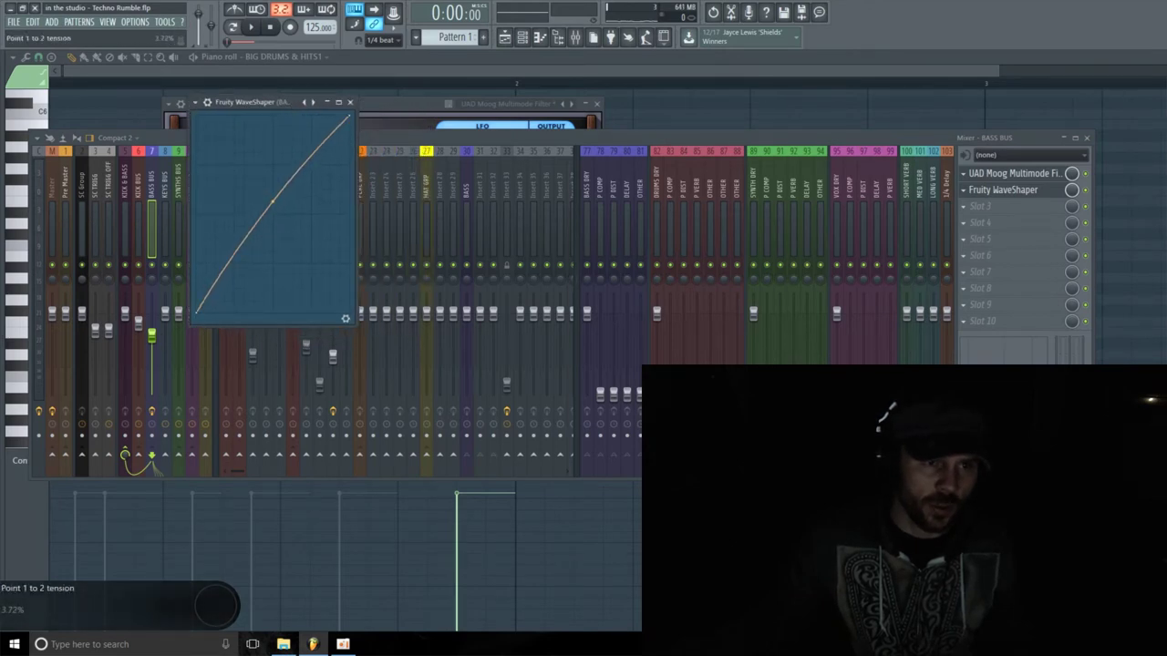
key("space")
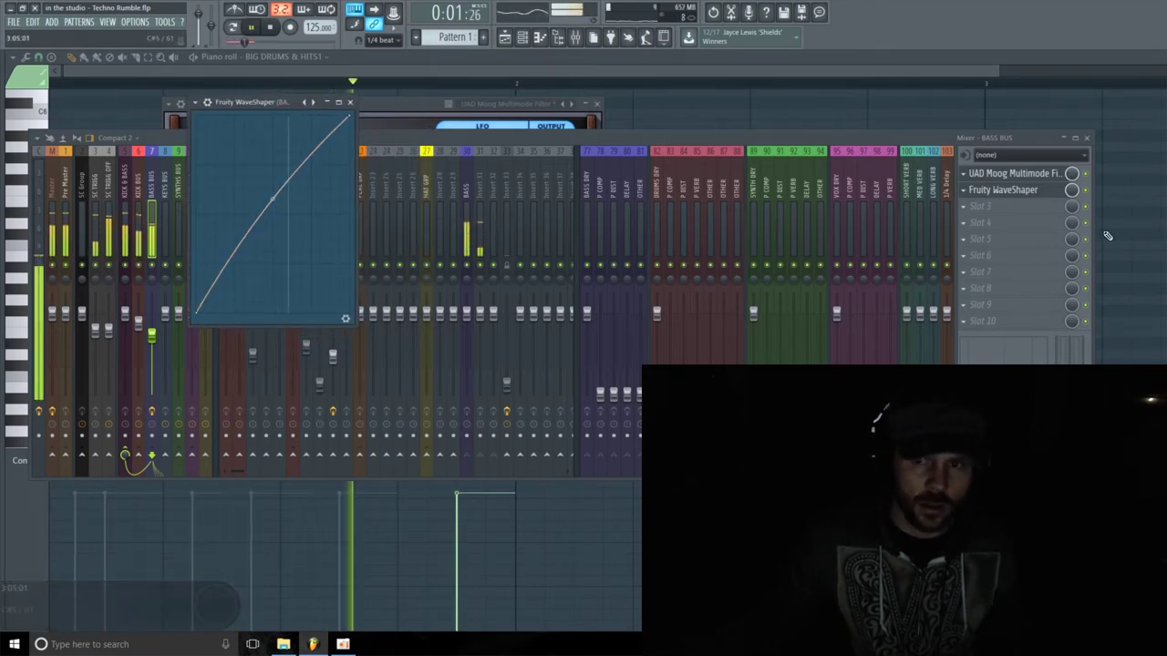
Compare the bass with and without Fruity WaveShaper during playback, stop and close its window
left_click(1089, 195)
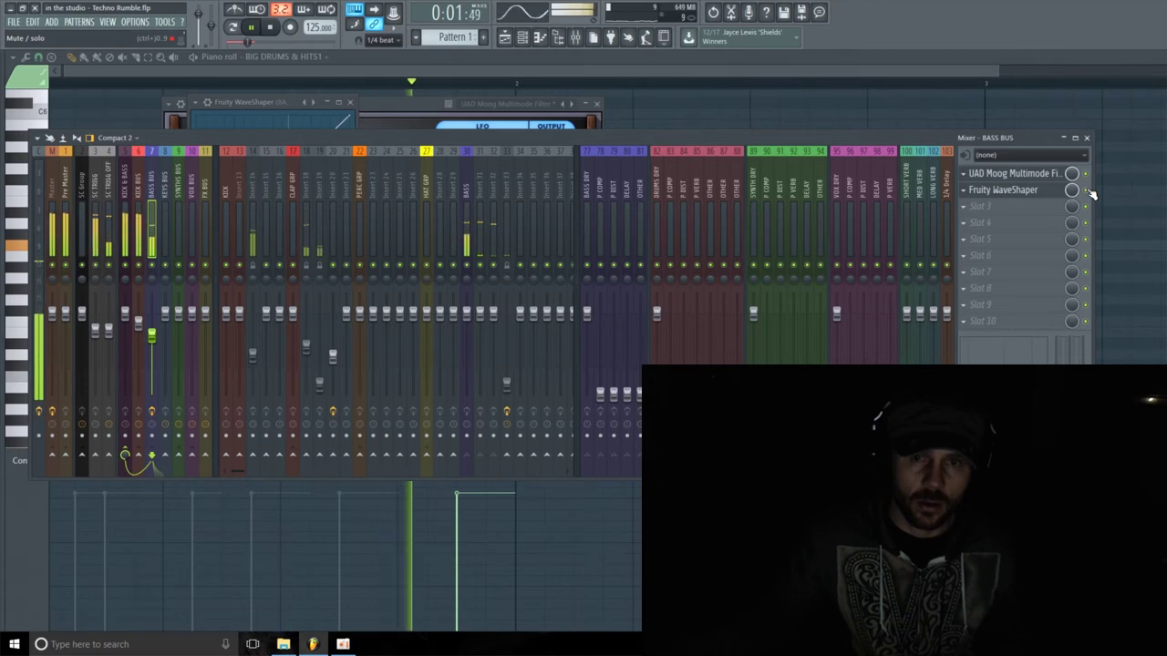
left_click(296, 102)
key("space")
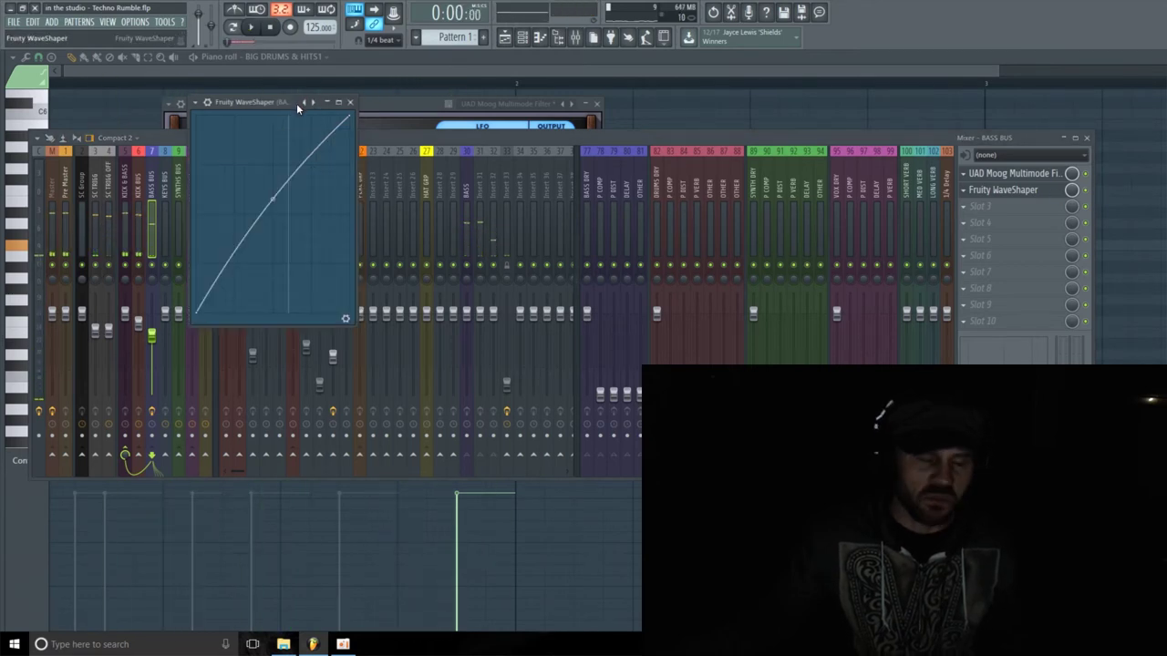
left_click(351, 103)
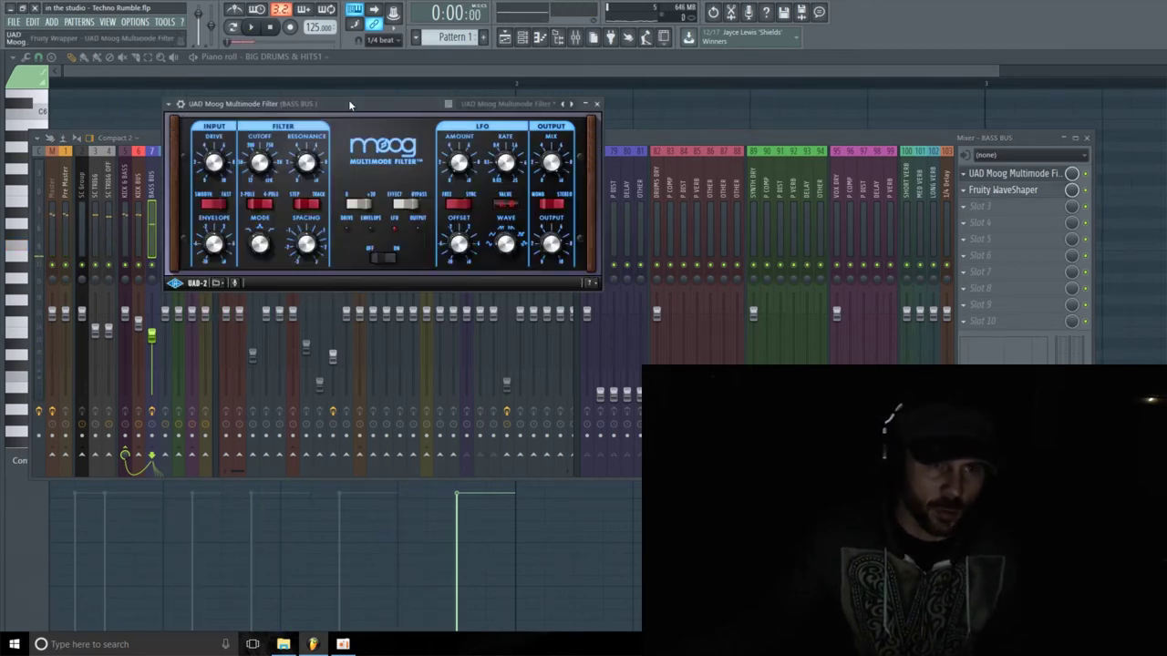
Load Fruity Reeverb 2 into slot 3 of the BASS BUS and lower its wet level to 10%
left_click(715, 139)
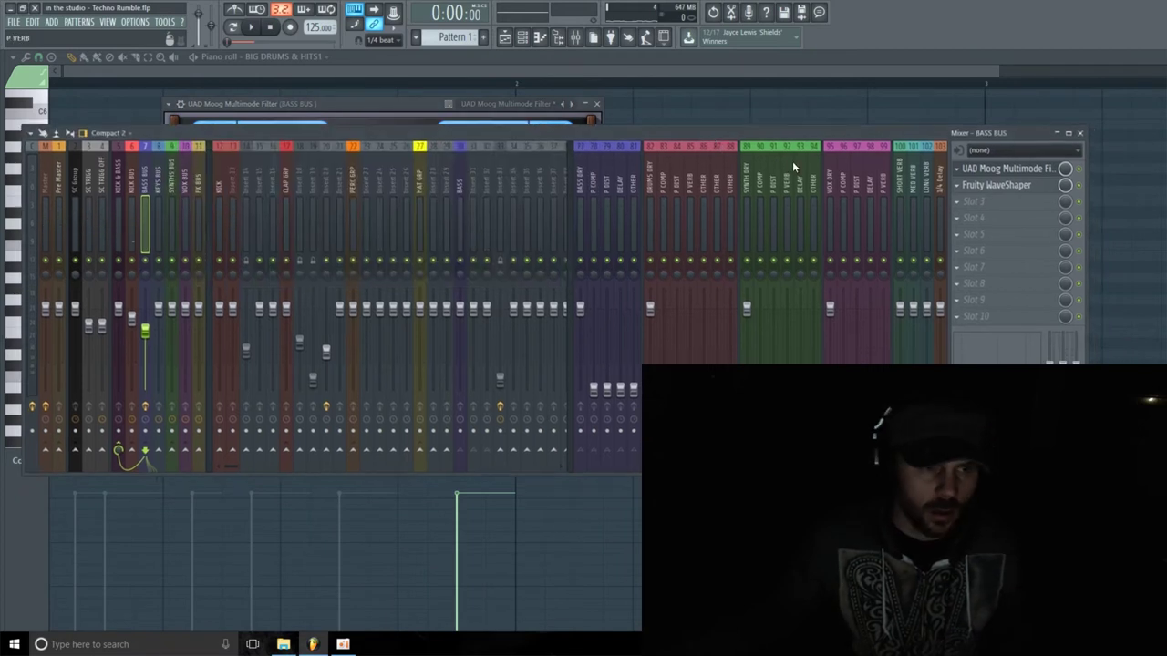
left_click(1008, 203)
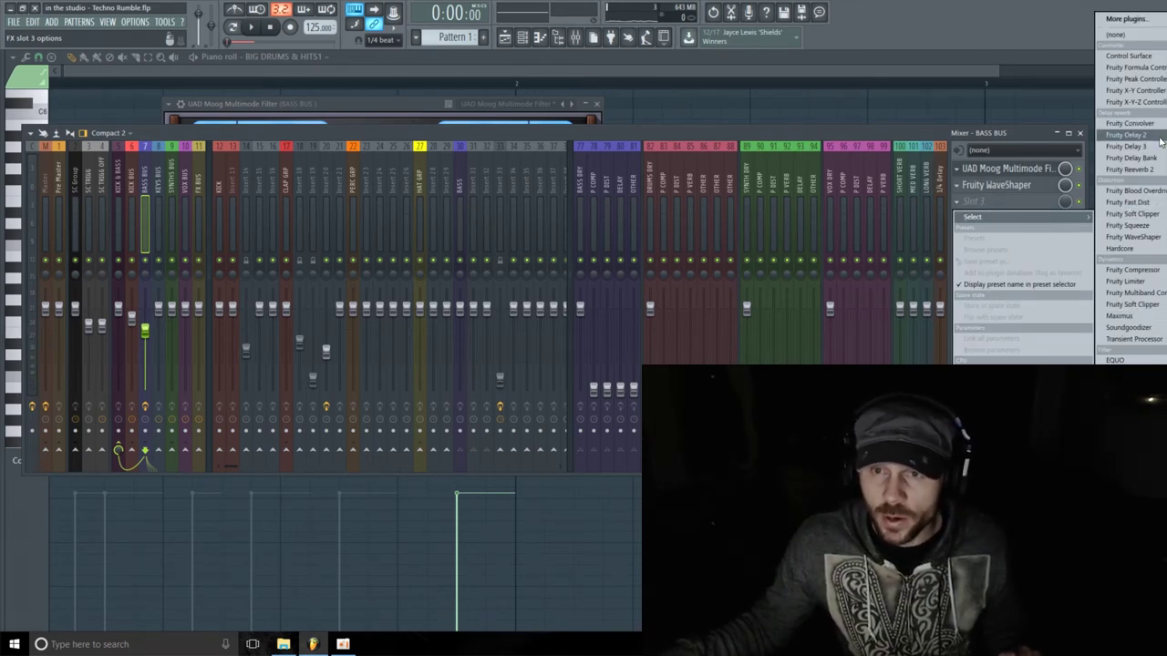
left_click(1153, 170)
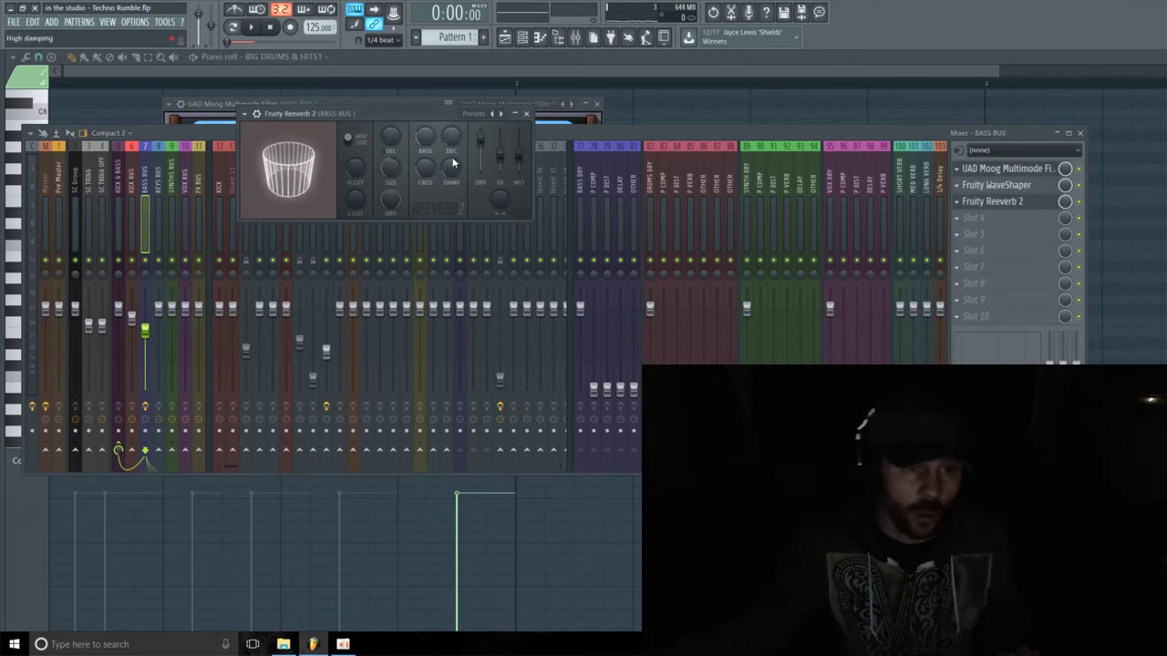
left_click_drag(427, 116, 329, 118)
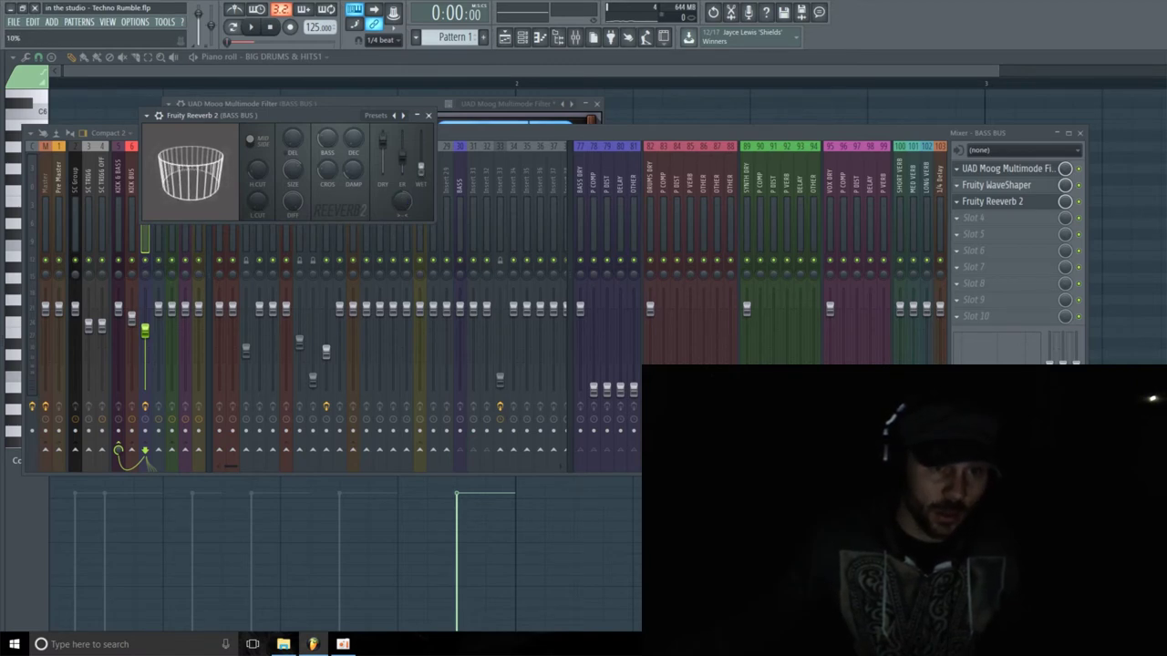
Adjust Fruity Reeverb 2 during playback, setting its wet level to about 26%
key("space")
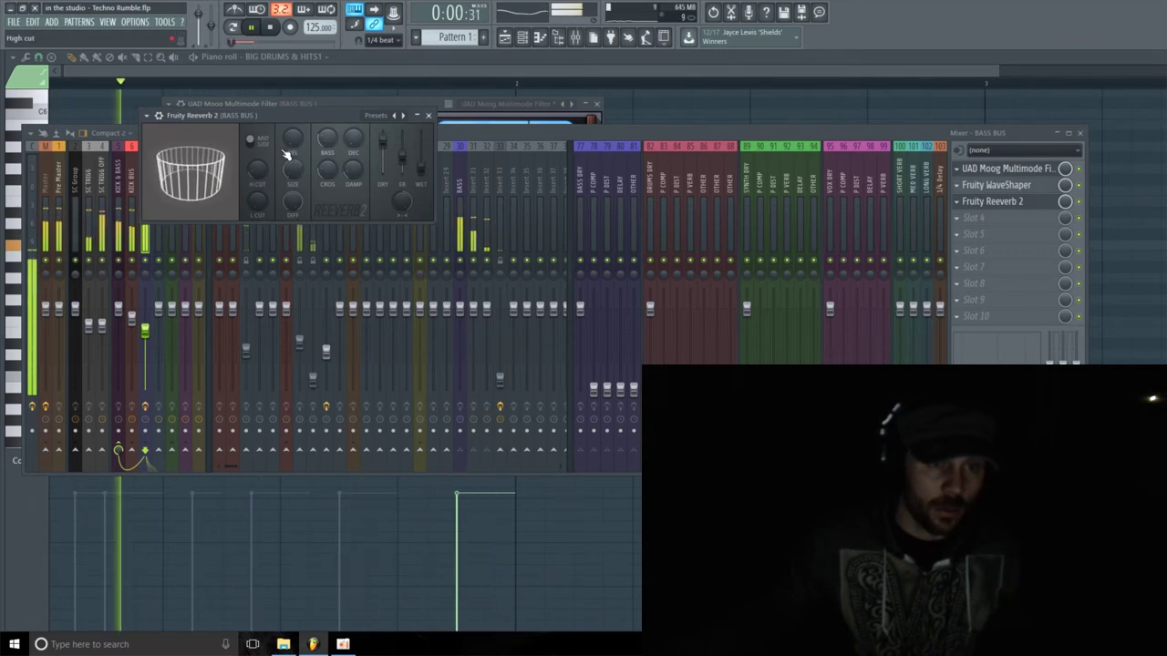
left_click_drag(335, 117, 288, 102)
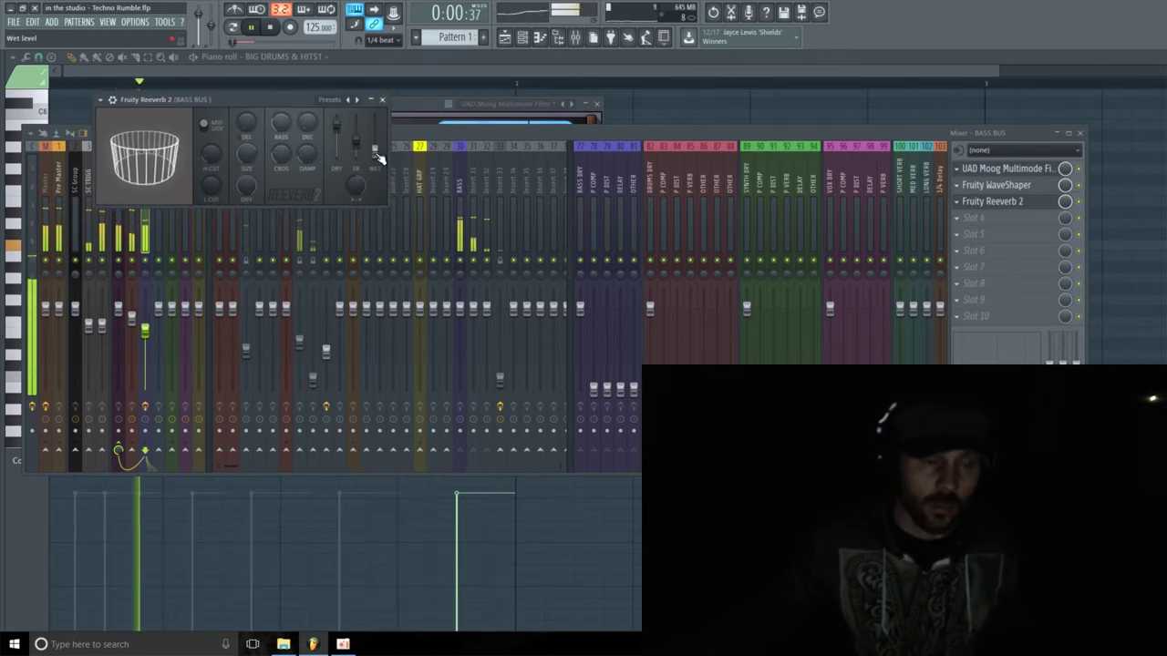
mouse_move(375, 151)
left_mouse_down()
mouse_move(374, 116)
mouse_move(375, 149)
left_mouse_up()
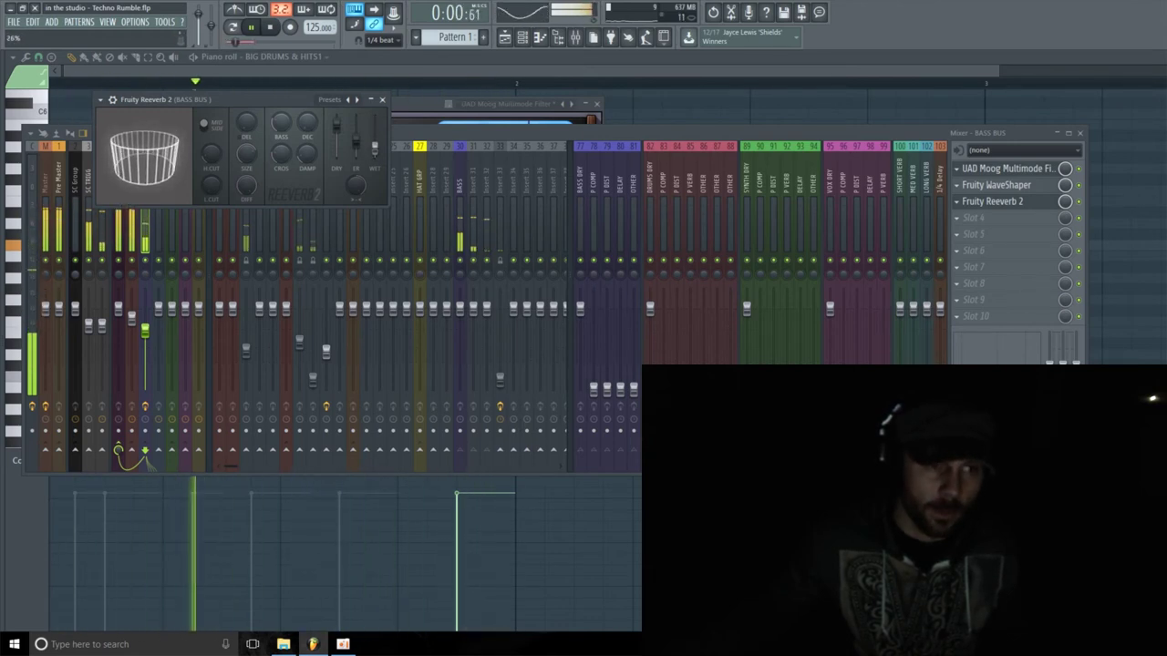
Compare the bass with and without Fruity Reeverb 2, fine-tune its wet level and stop playback
left_click(1079, 202)
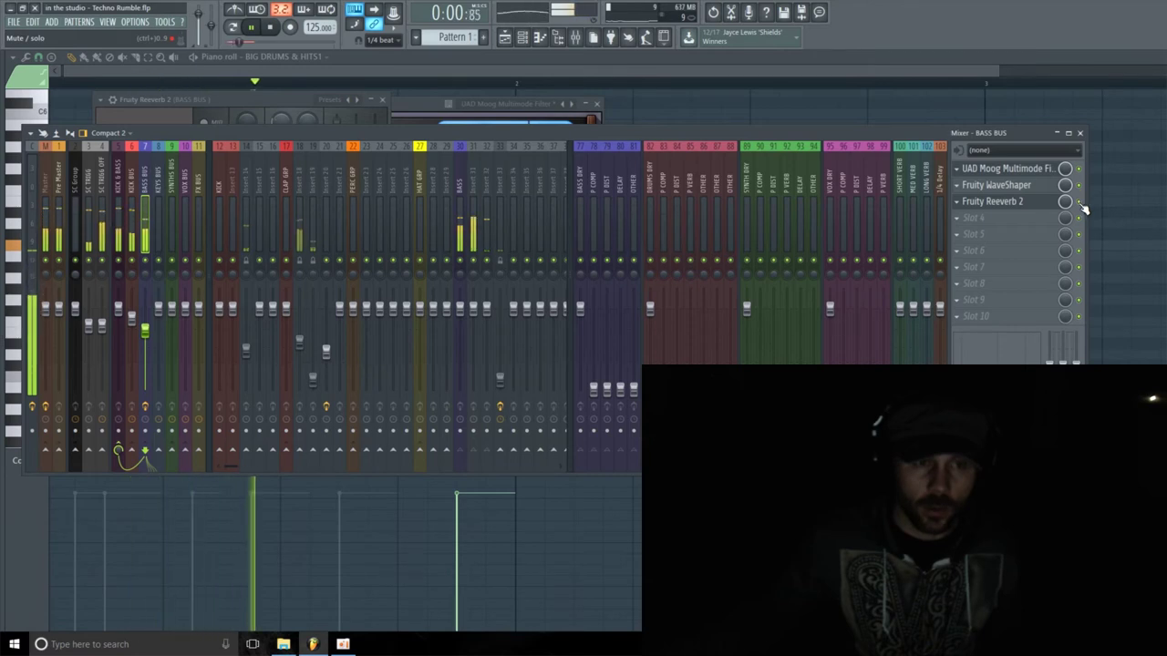
left_click(1079, 202)
left_click(281, 98)
left_click_drag(374, 153, 375, 153)
left_click(446, 134)
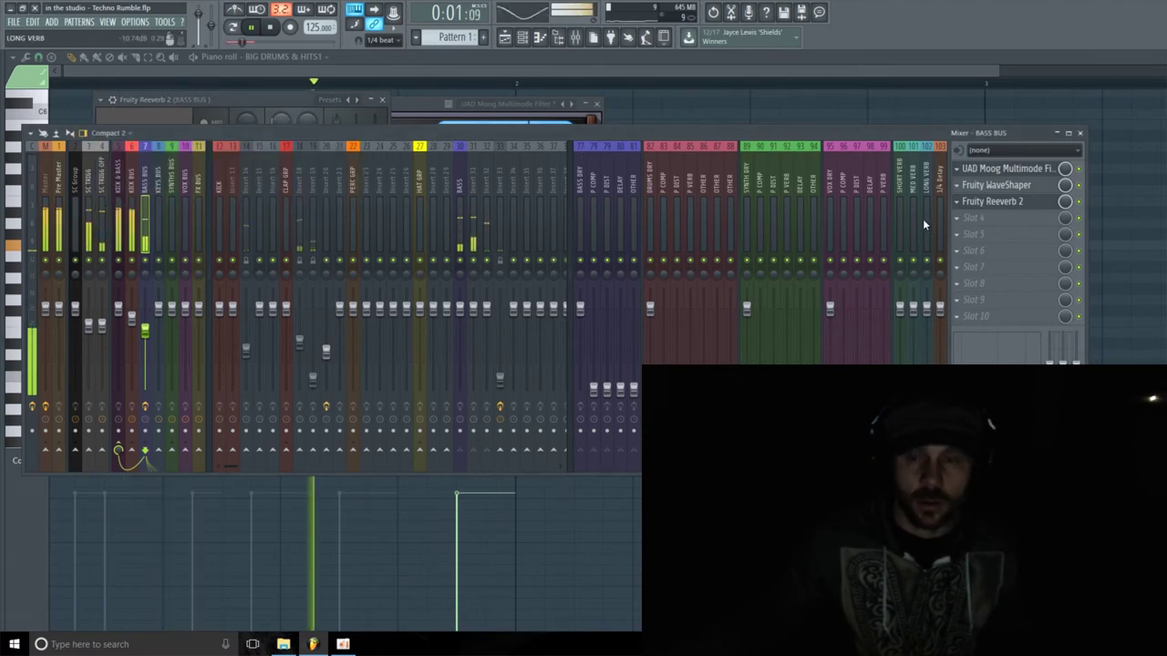
key("space")
Load Fruity Delay 2 into slot 4 of the BASS BUS, shorten its delay time and lower its input volume
left_click(1009, 220)
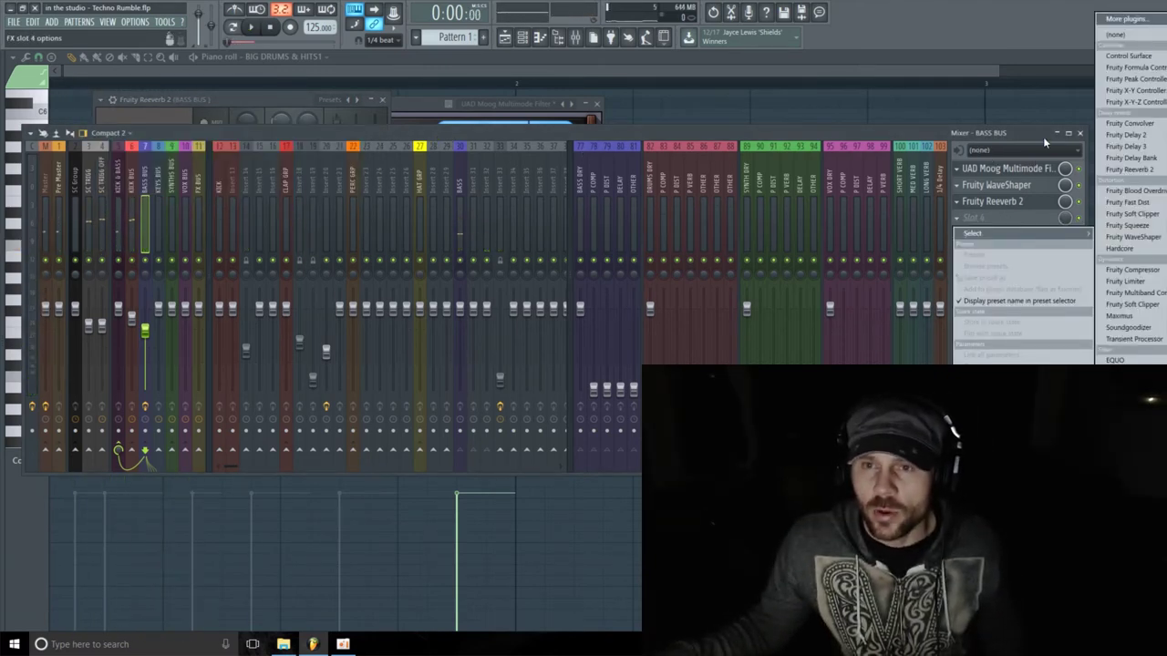
left_click(1142, 137)
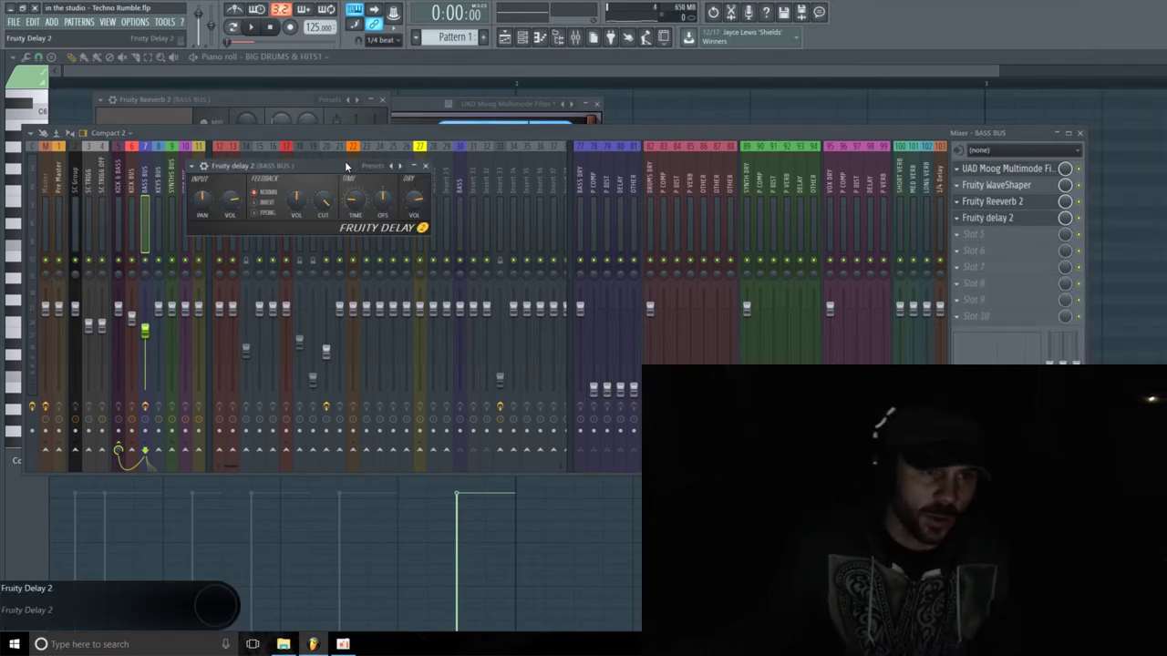
left_click_drag(346, 166, 328, 100)
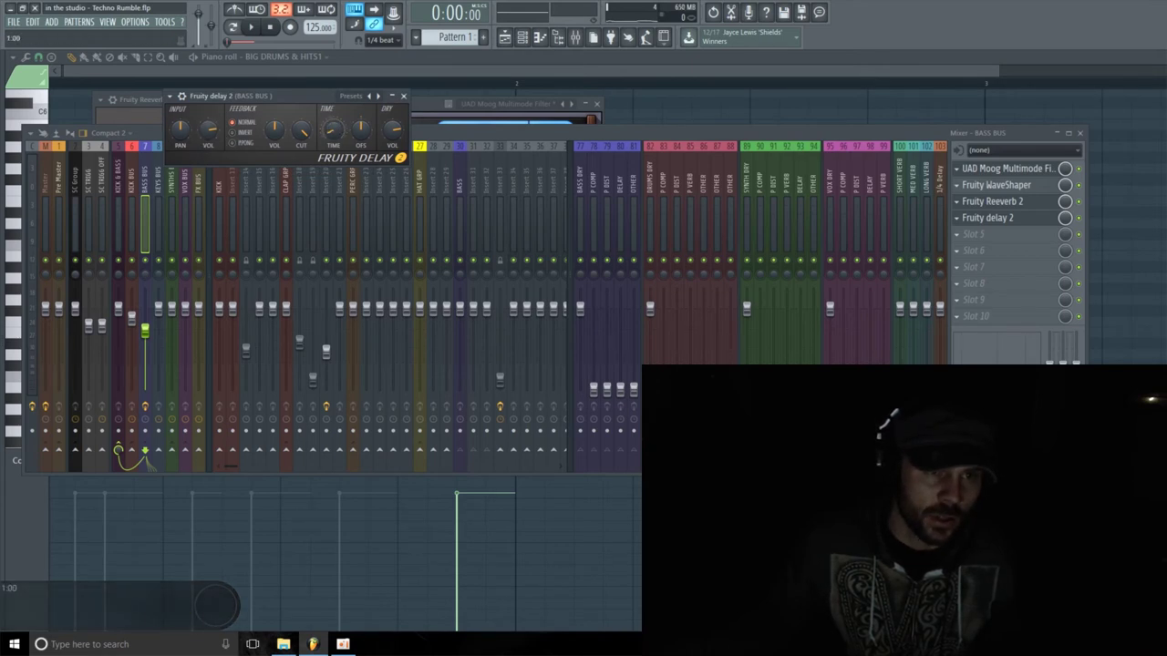
left_click_drag(295, 98, 262, 109)
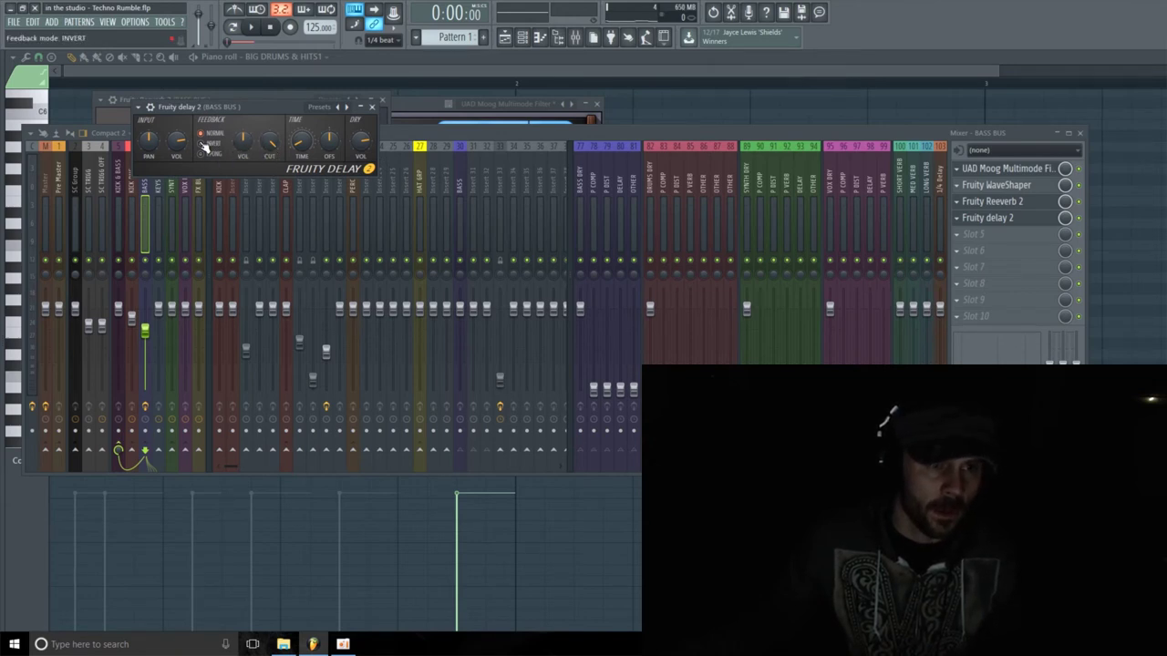
key("space")
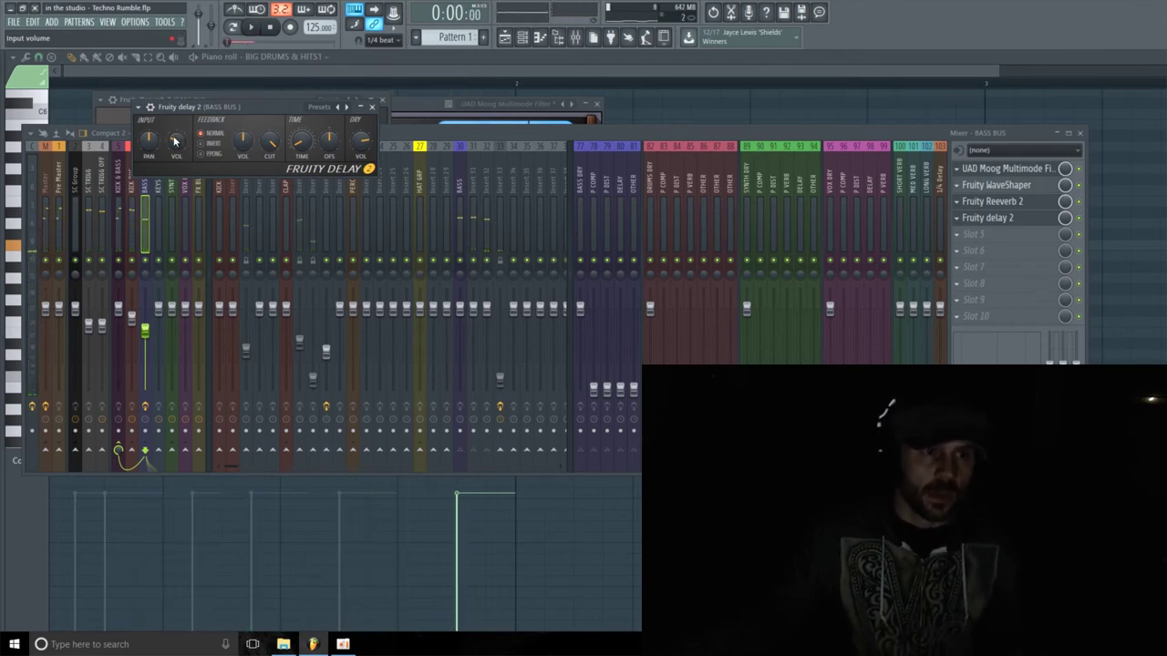
Check the notes in the piano roll and channel rack, and reopen the mixer
left_click(394, 73)
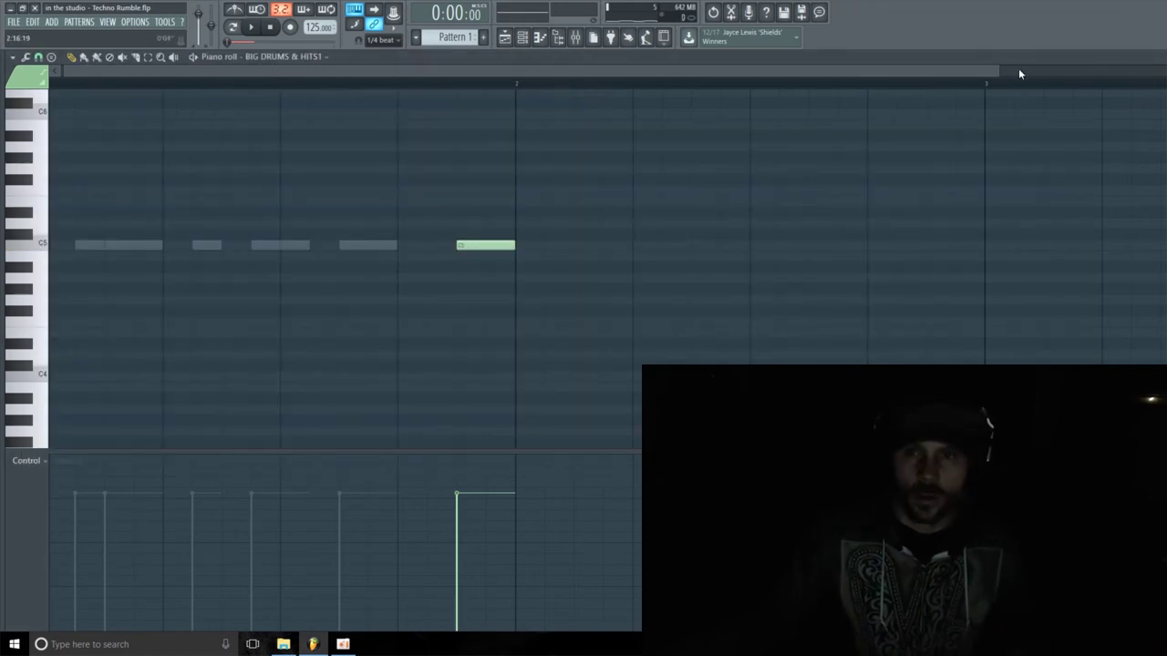
left_click(523, 37)
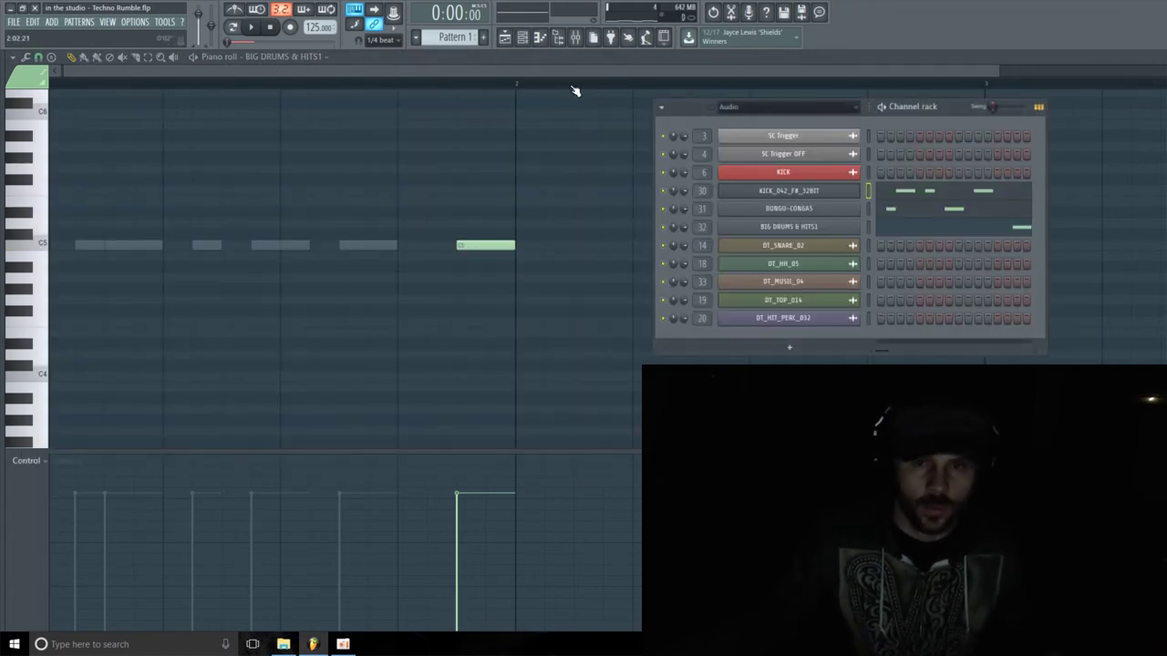
left_click(576, 39)
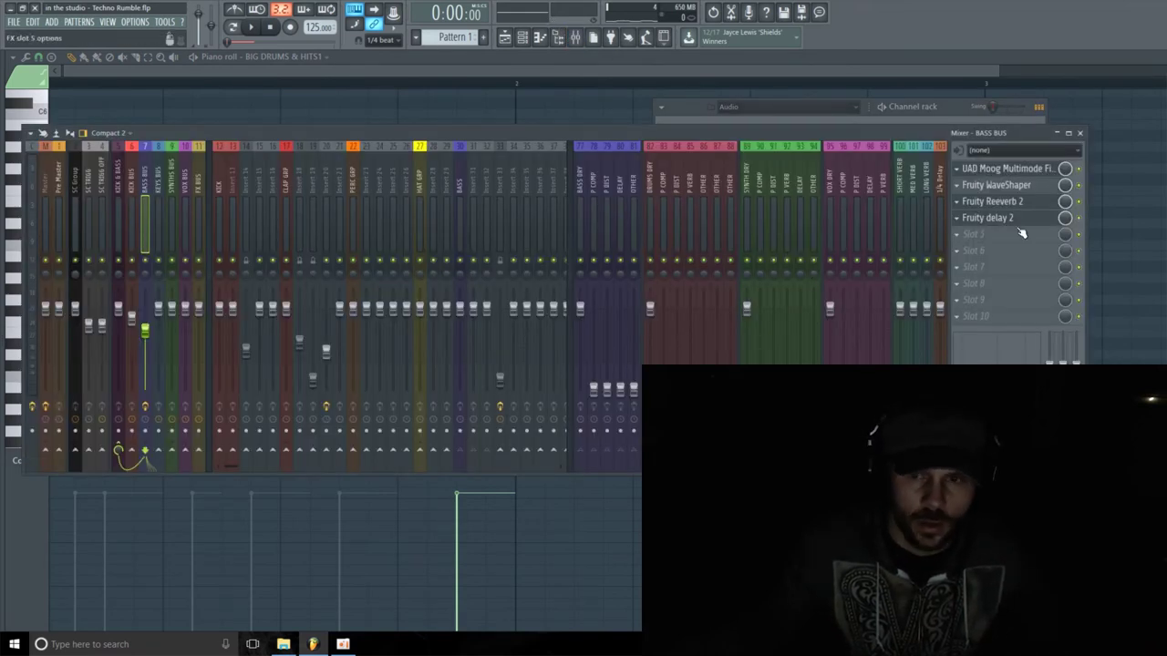
Reopen the BASS BUS's Fruity Delay 2 and compare the sound with and without it during playback
left_click(1002, 168)
left_click(1000, 220)
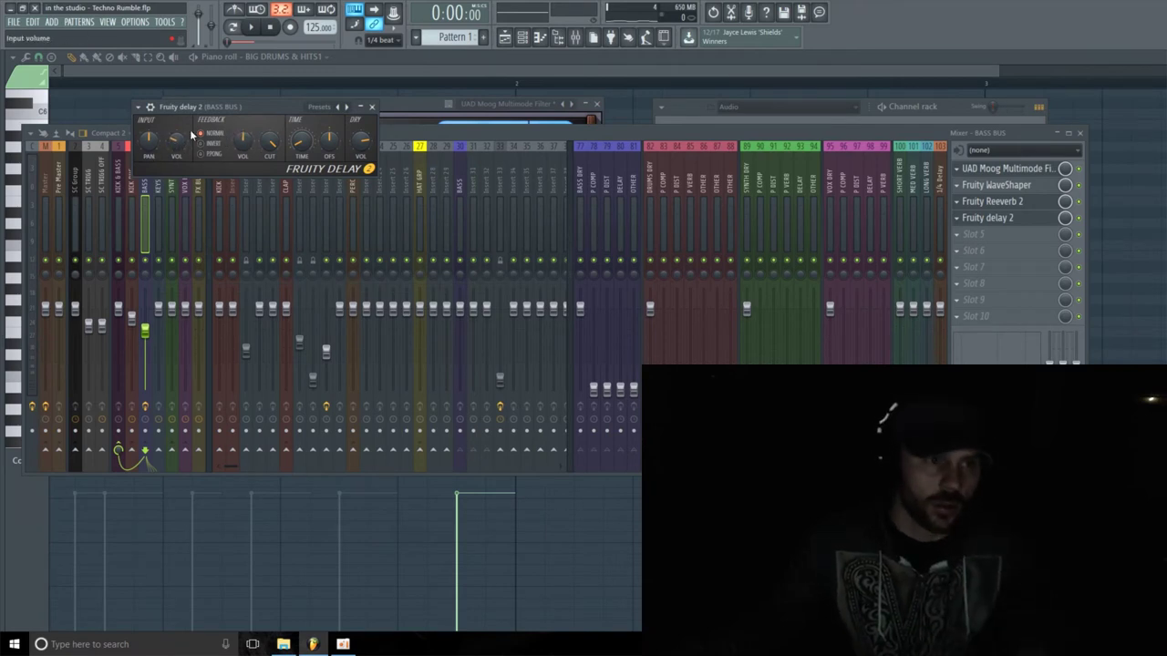
key("space")
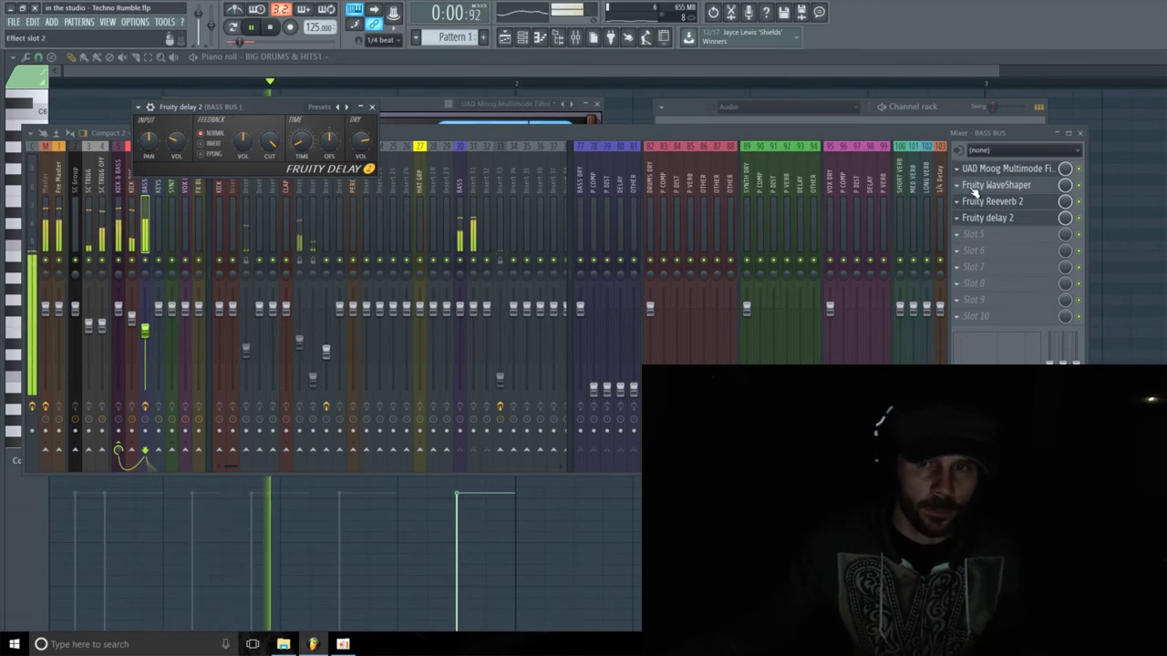
left_click(1084, 227)
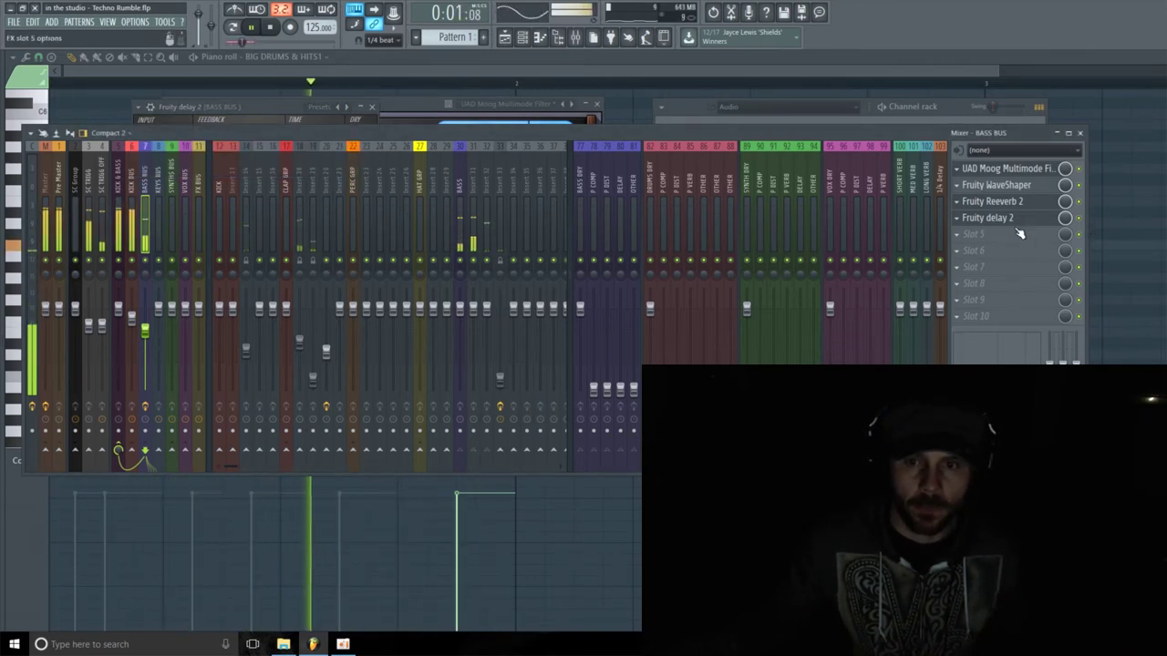
Stop playback and load the UAD UA 1176LN Legacy compressor into slot 5 of the BASS BUS
key("space")
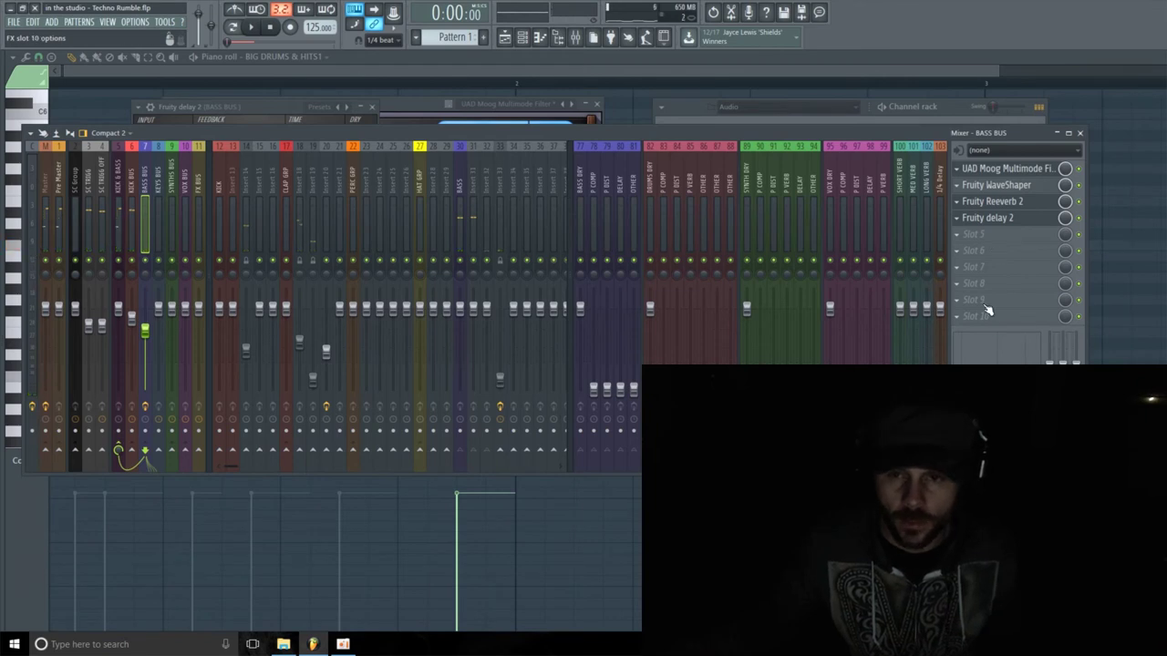
left_click(985, 237)
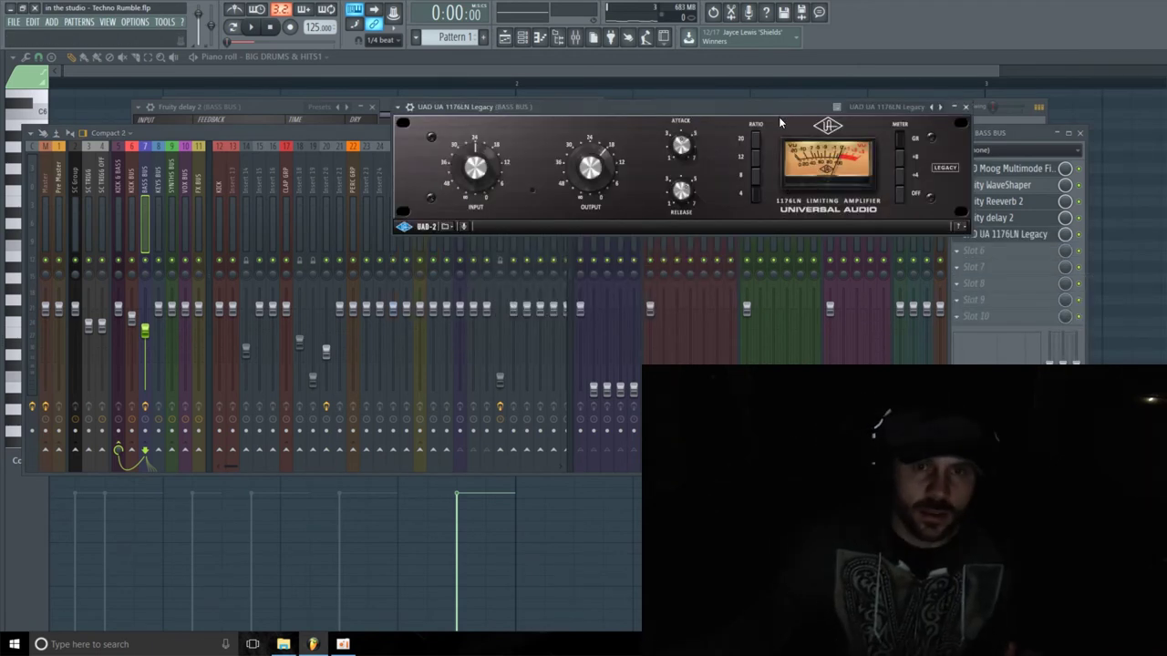
Apply the Gentle Bass Comp preset to the 1176LN compressor on the BASS BUS
left_click_drag(784, 107, 495, 90)
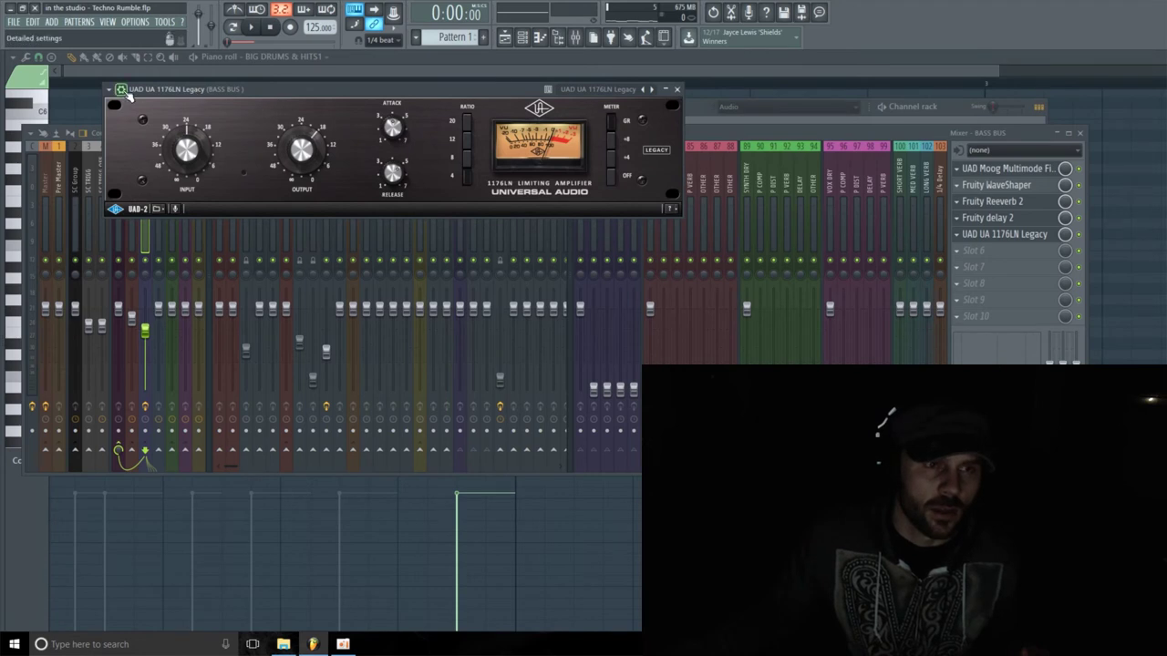
left_click(109, 89)
mouse_move(193, 131)
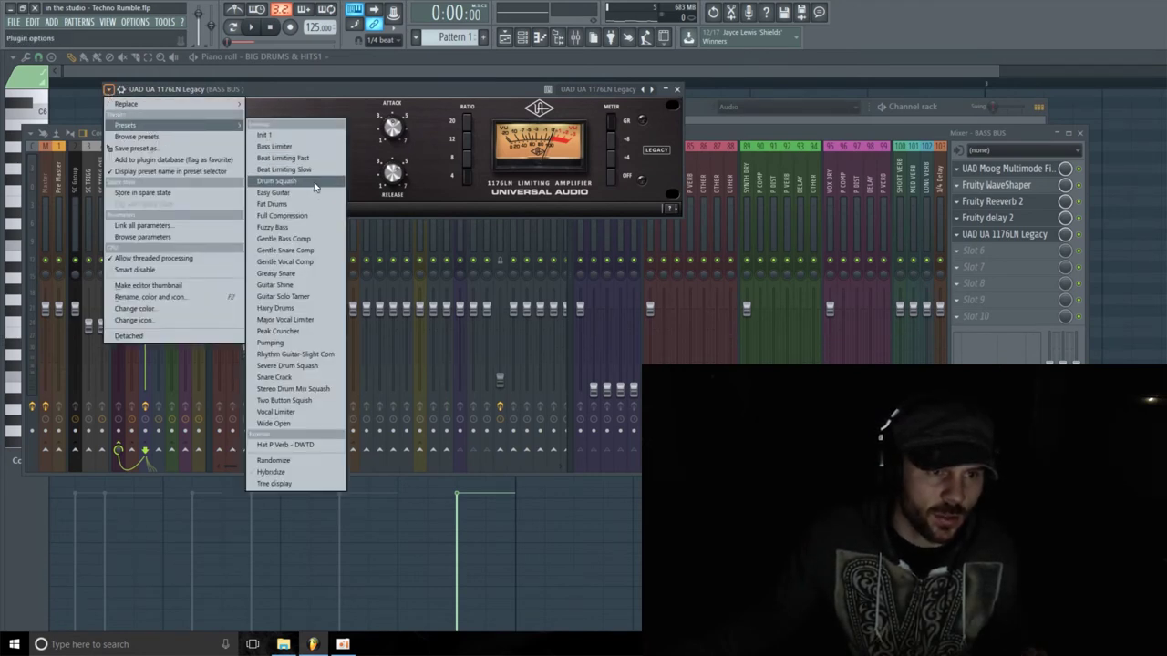
left_click(313, 242)
left_click_drag(495, 81, 467, 72)
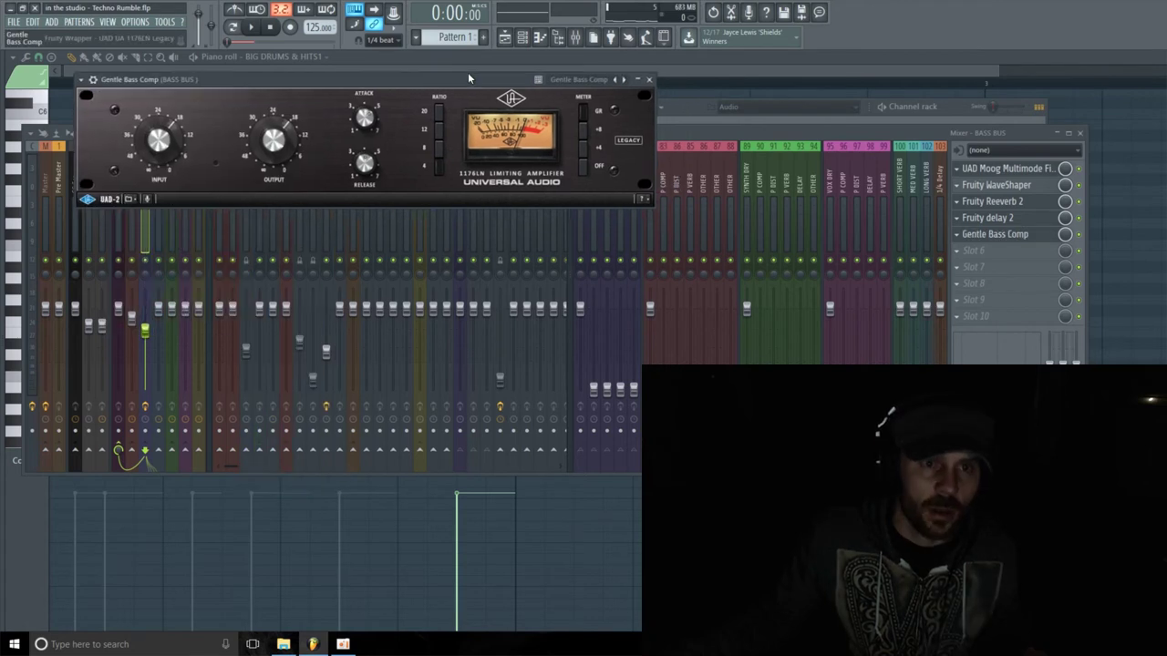
left_click_drag(294, 90, 471, 103)
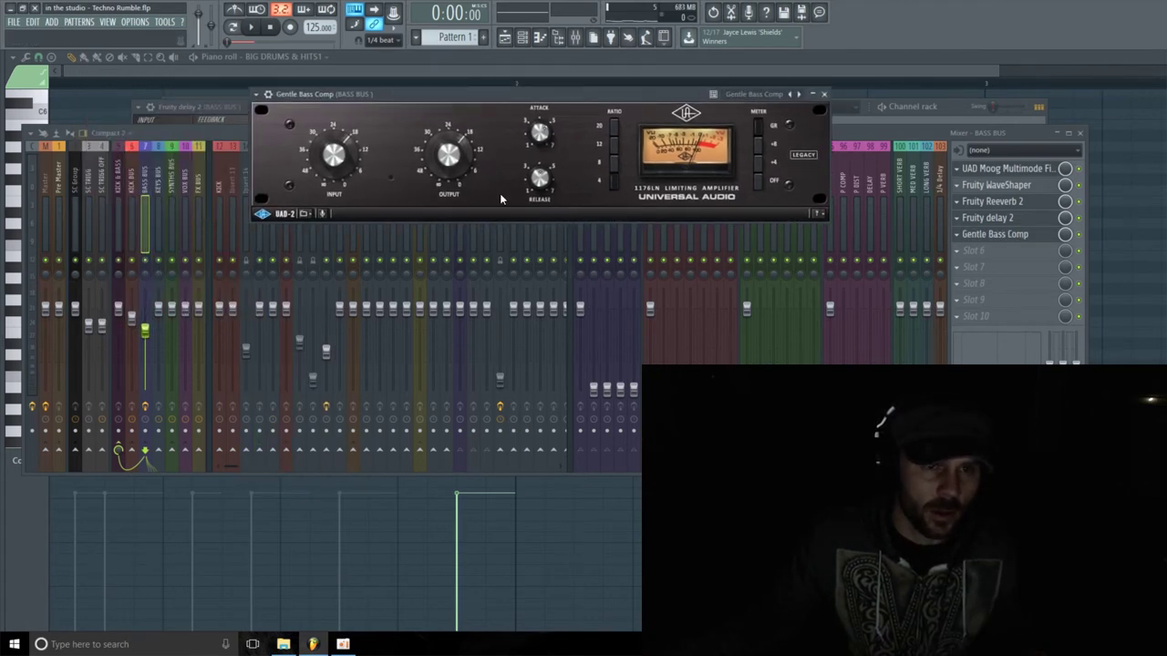
Lower the Gentle Bass Comp's input and raise its output during playback, comparing the bass with the compressor bypassed
key("space")
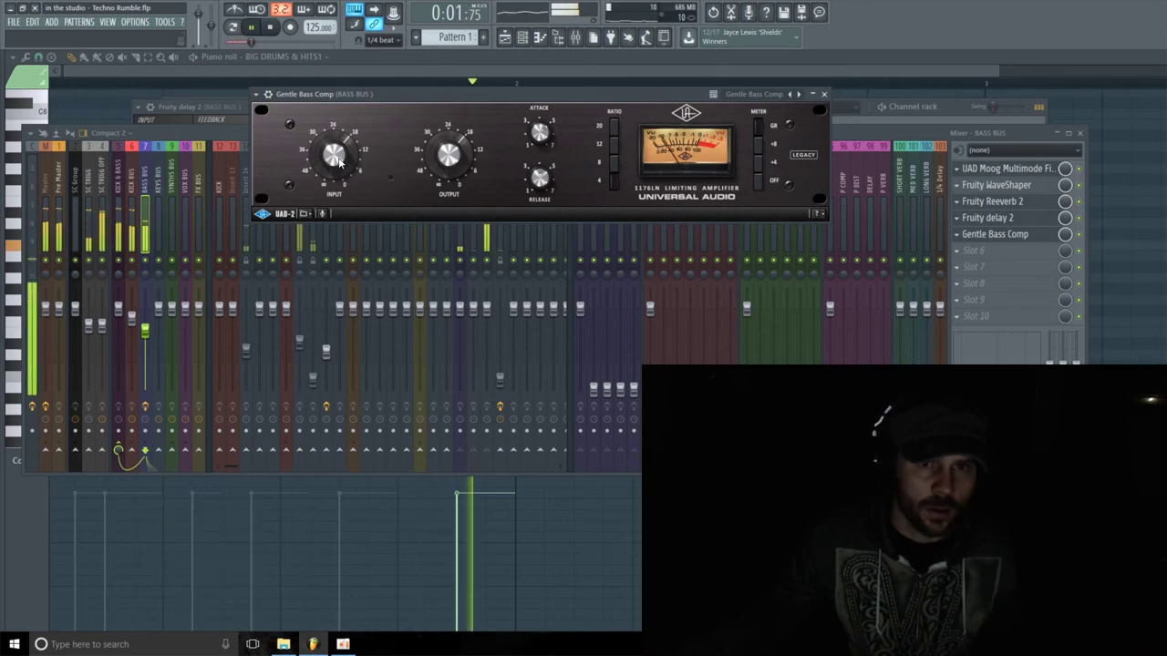
left_click_drag(339, 162, 341, 174)
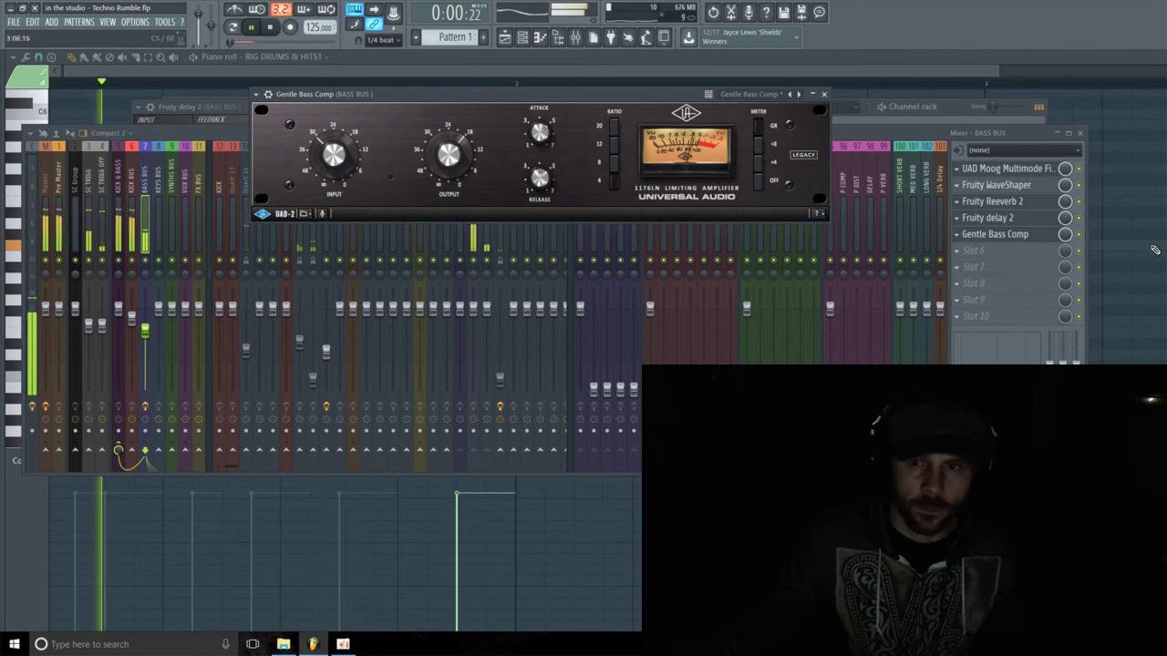
left_click(1080, 239)
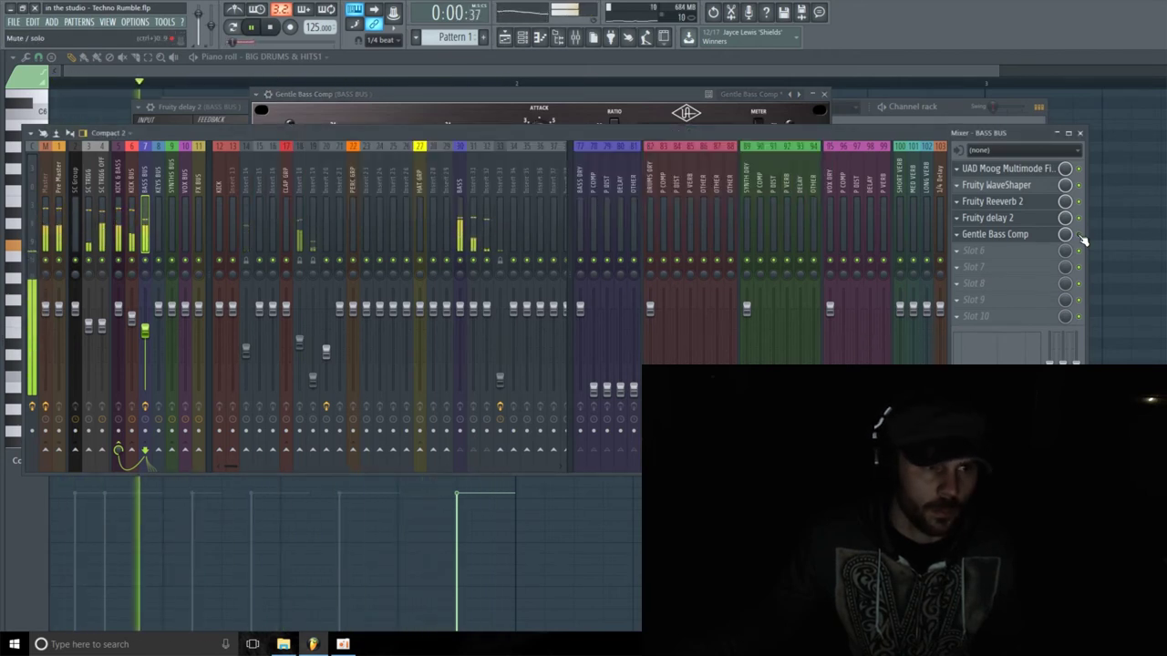
left_click(1037, 234)
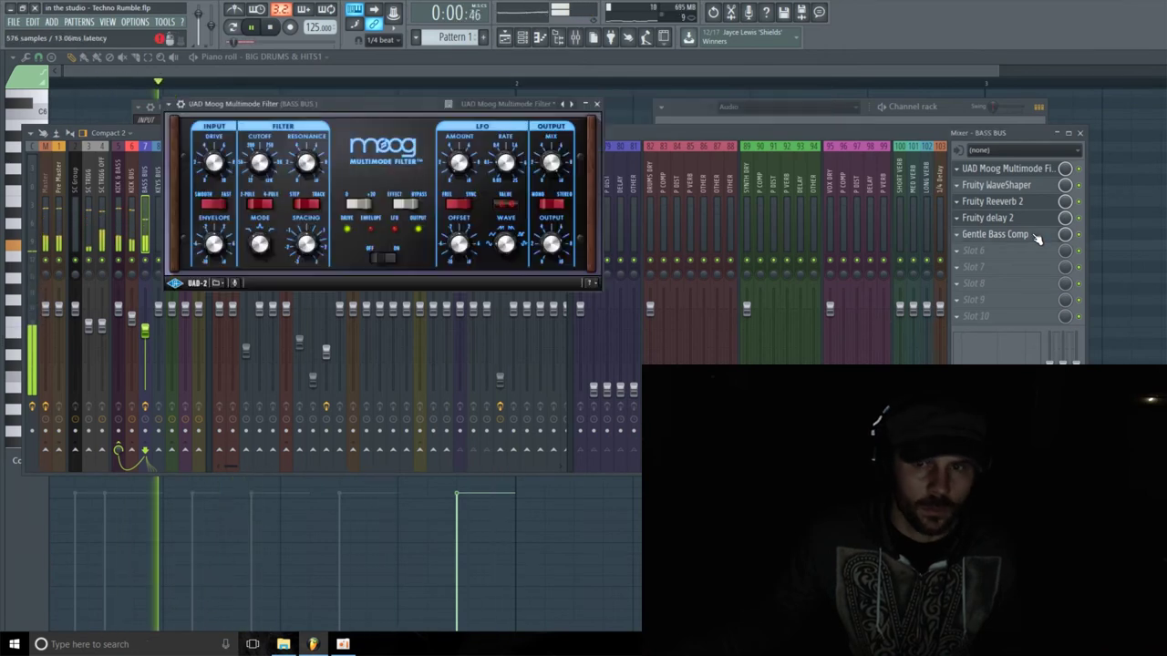
left_click_drag(448, 153, 449, 149)
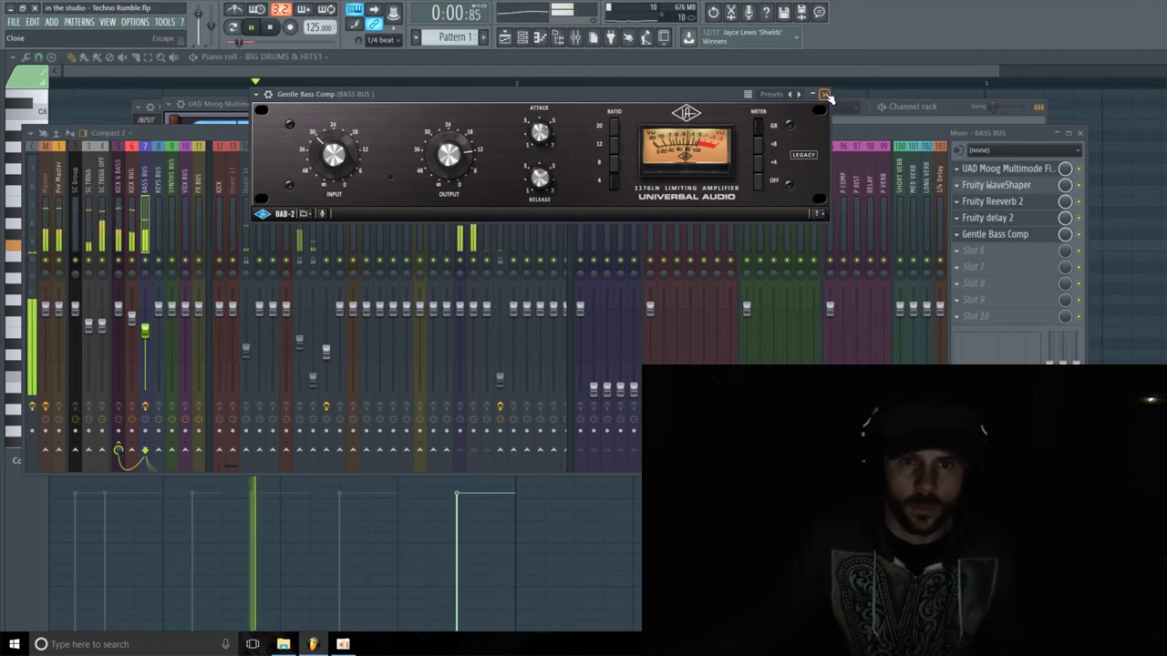
left_click(825, 94)
Load Kickstart into slot 10 of the BASS BUS and choose the fifth ducking curve of the first row
left_click(994, 319)
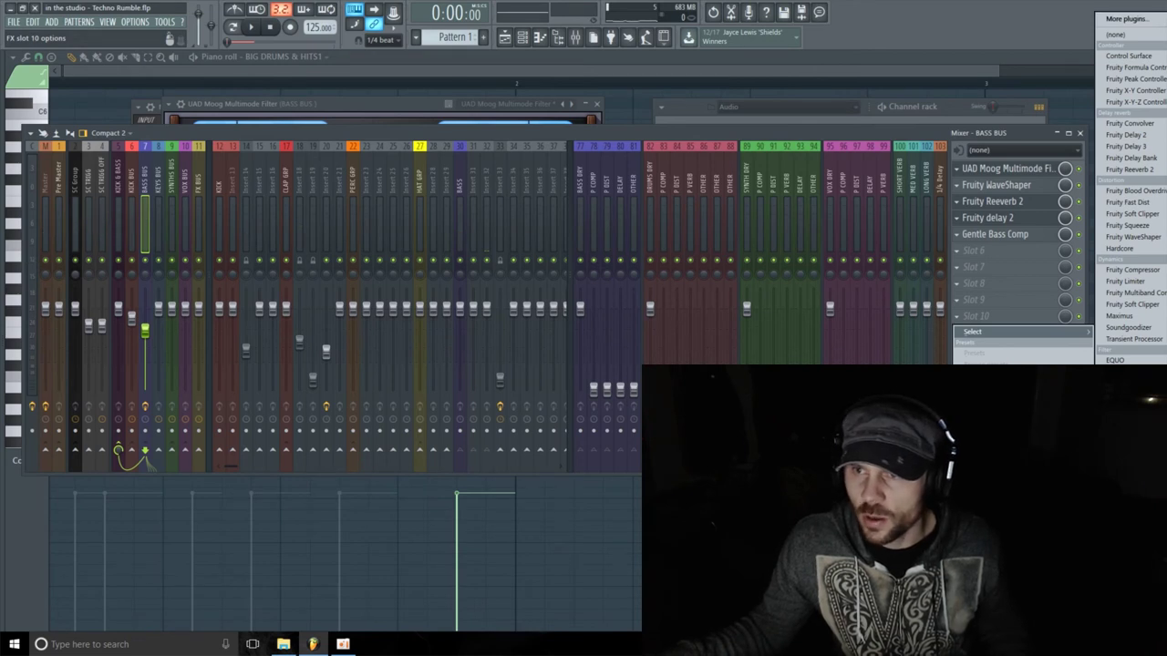
left_click(1130, 510)
left_click_drag(673, 165, 335, 104)
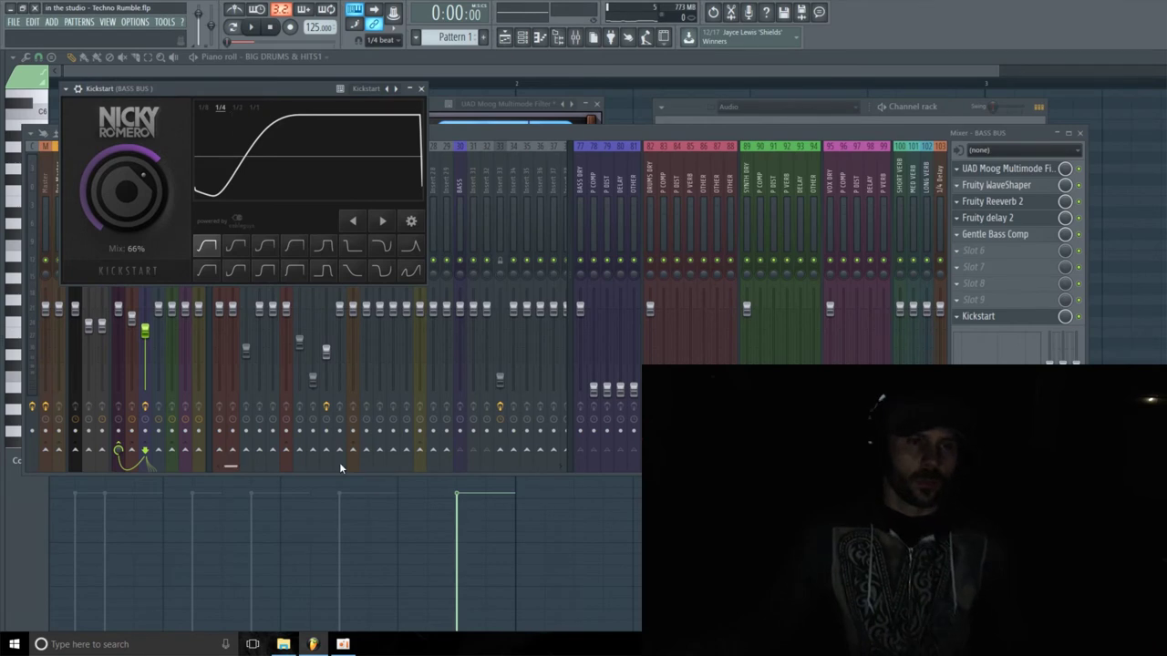
left_click(325, 248)
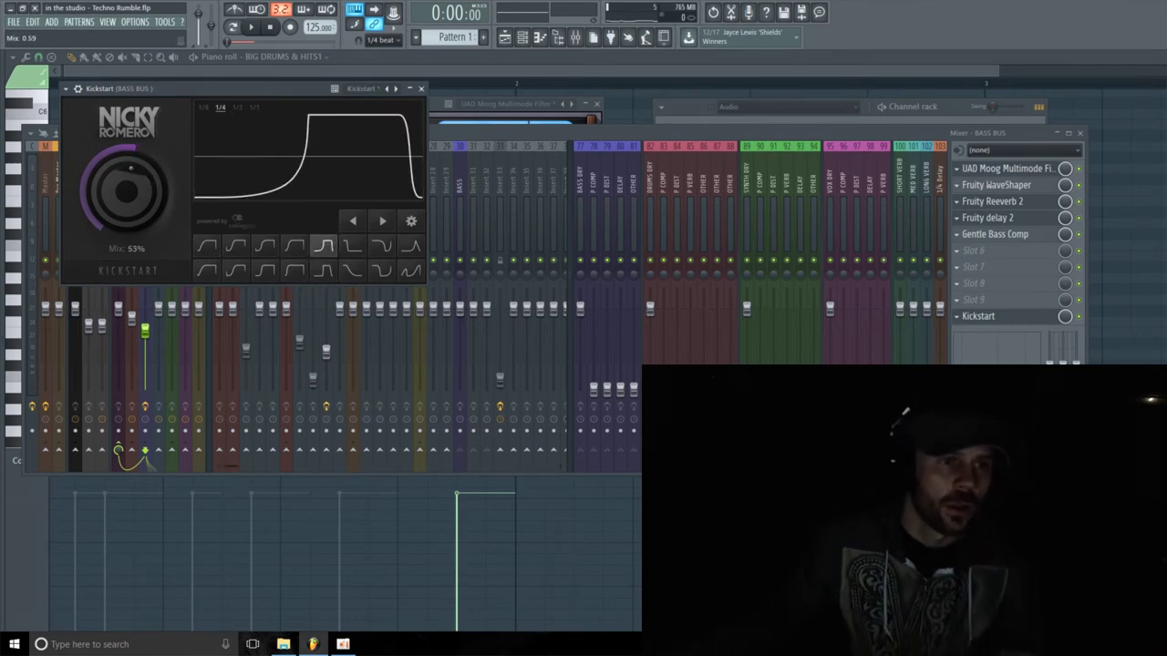
Adjust Kickstart's mix amount during playback, close its window and stop playback
key("space")
left_click_drag(127, 192, 127, 97)
left_click(421, 89)
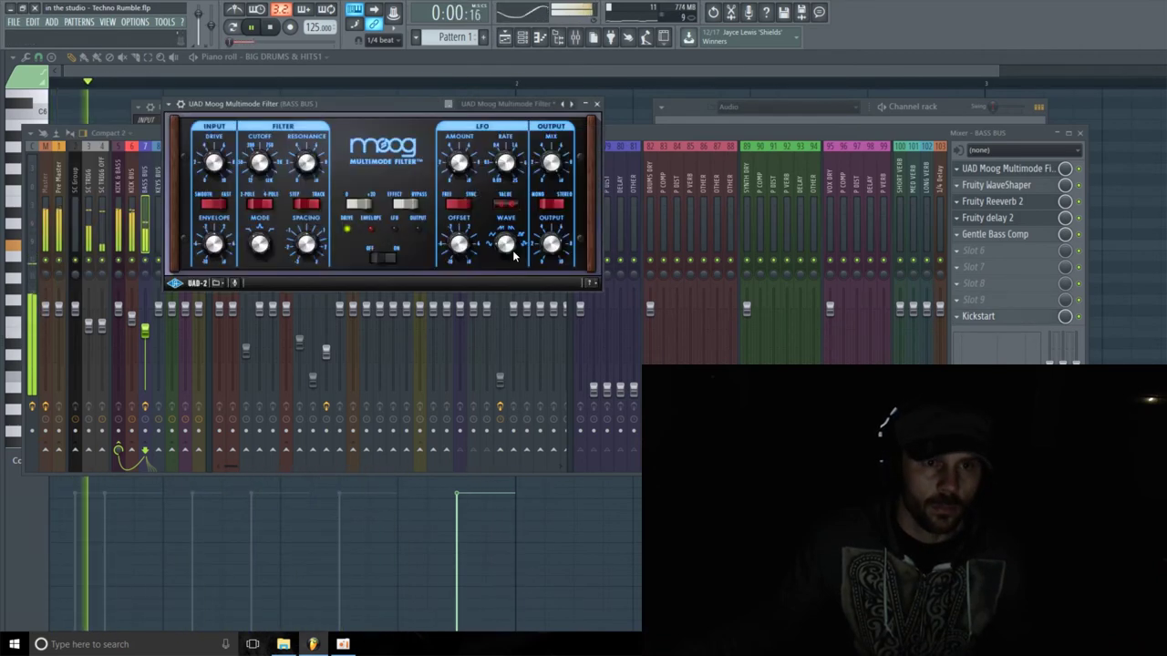
left_click(613, 143)
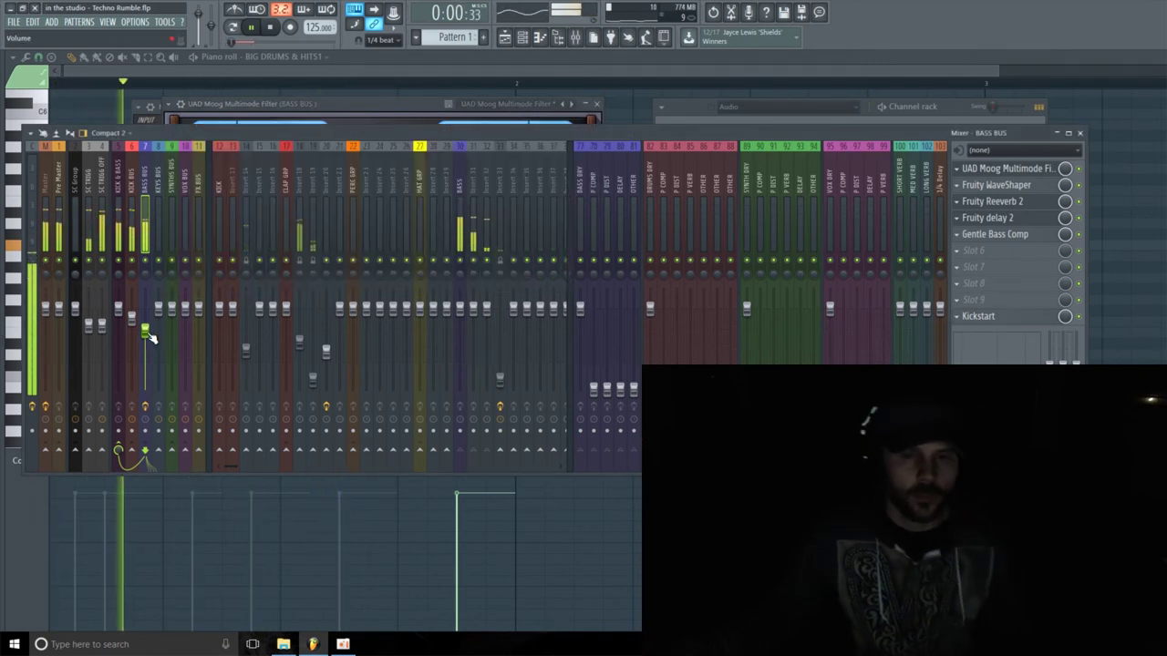
key("space")
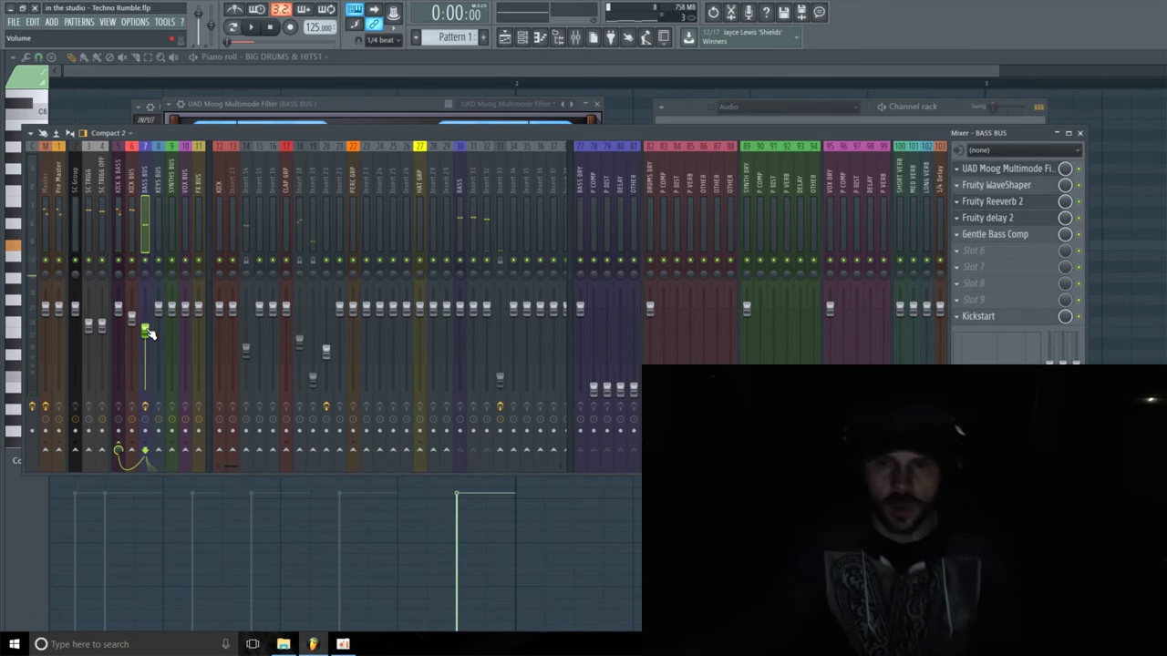
Set the BASS BUS's Moog Multimode Filter cutoff to 125.65 Hz and its drive to 4.21 during playback
key("space")
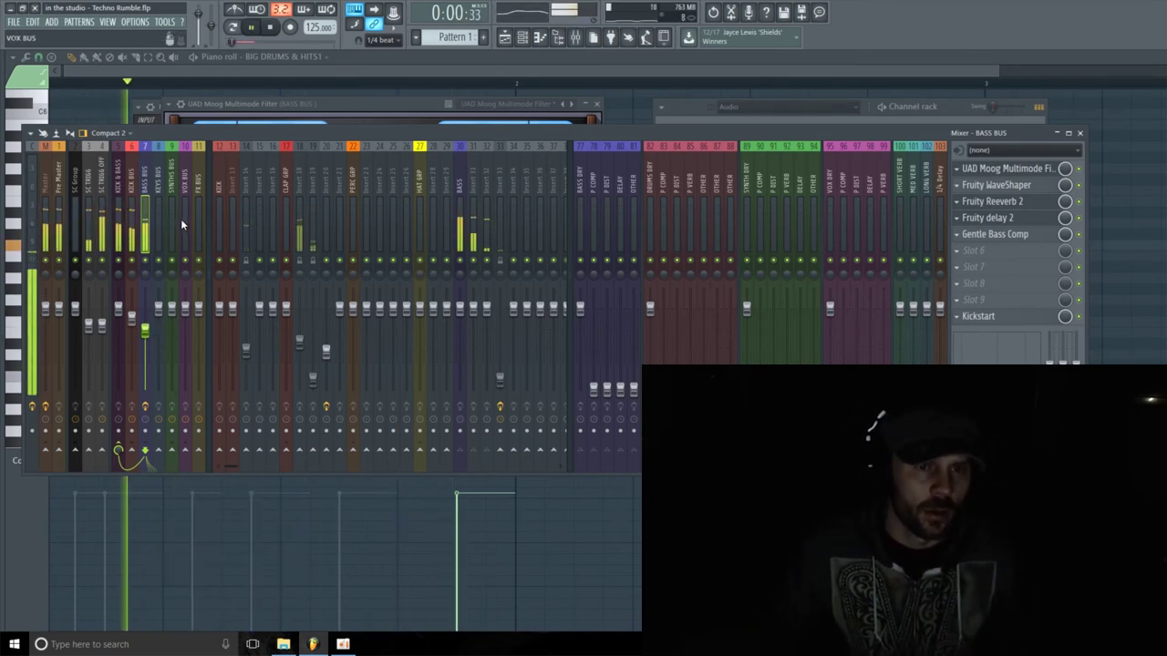
left_click(994, 172)
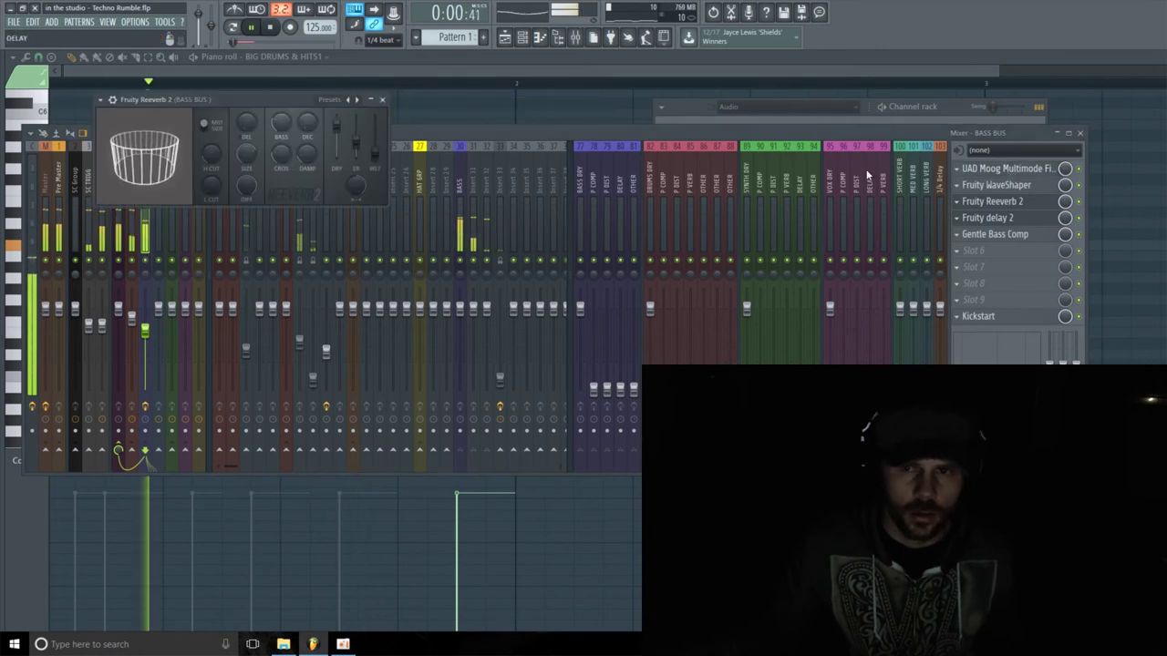
left_click(995, 173)
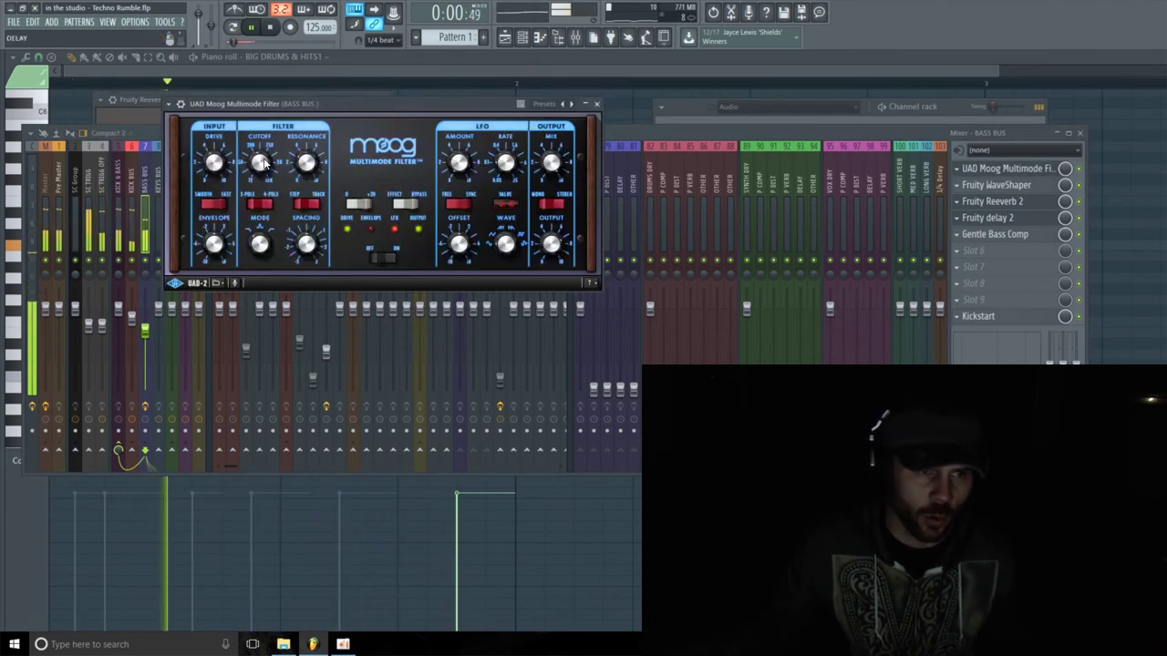
left_click_drag(257, 170, 257, 174)
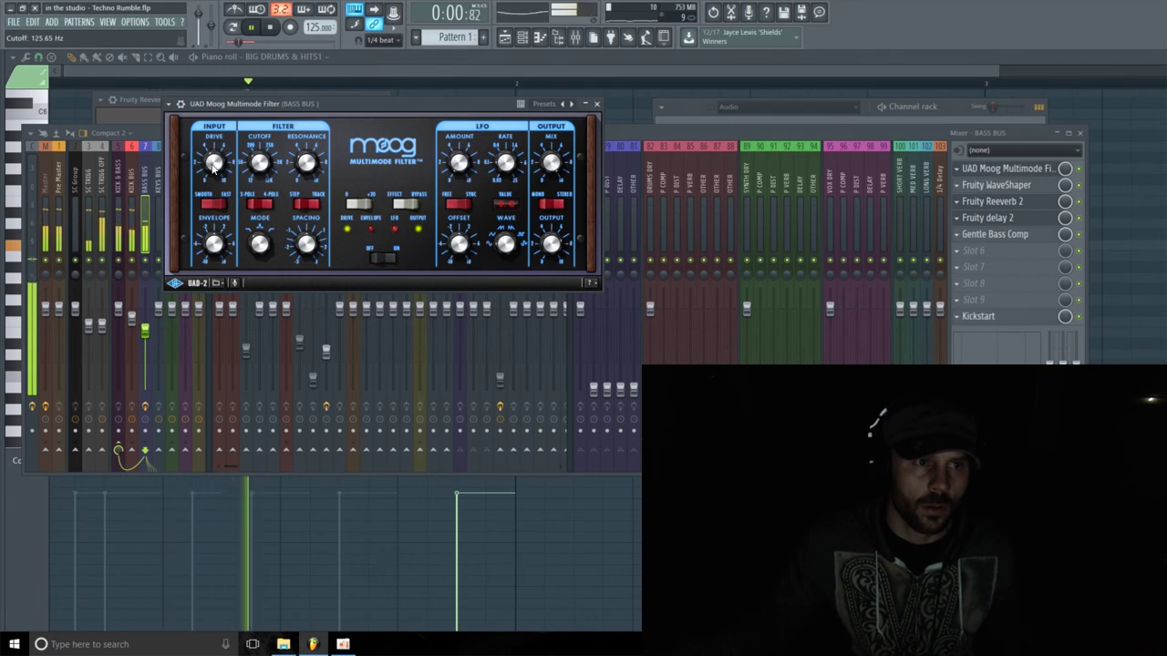
left_click_drag(213, 170, 214, 167)
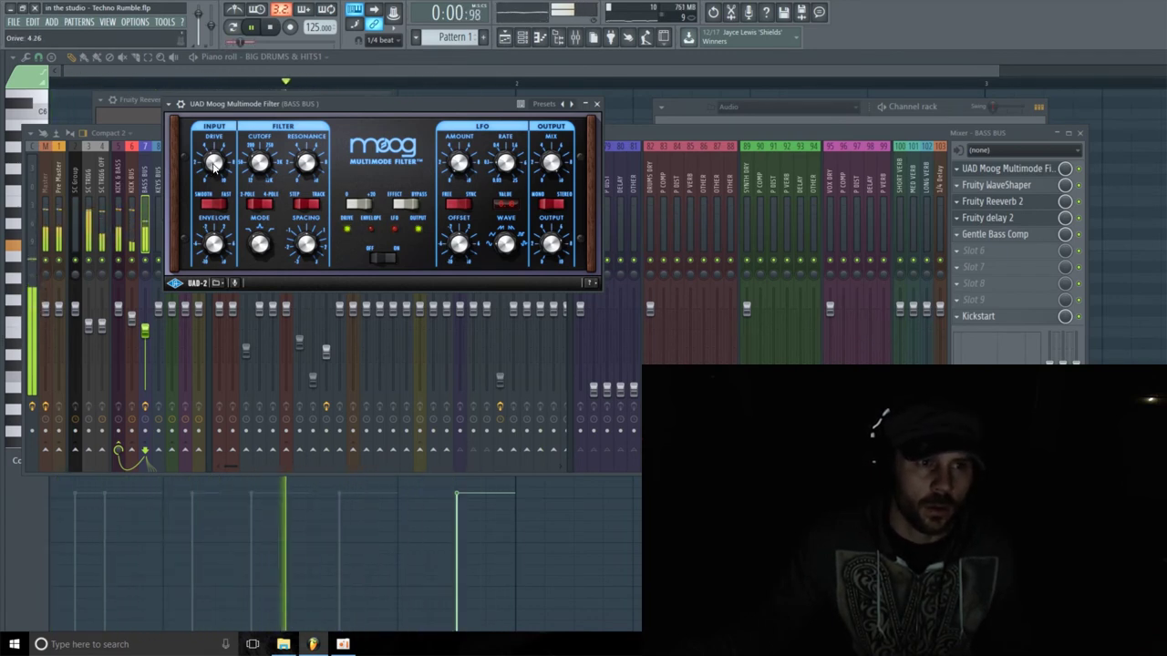
left_click_drag(214, 167, 212, 170)
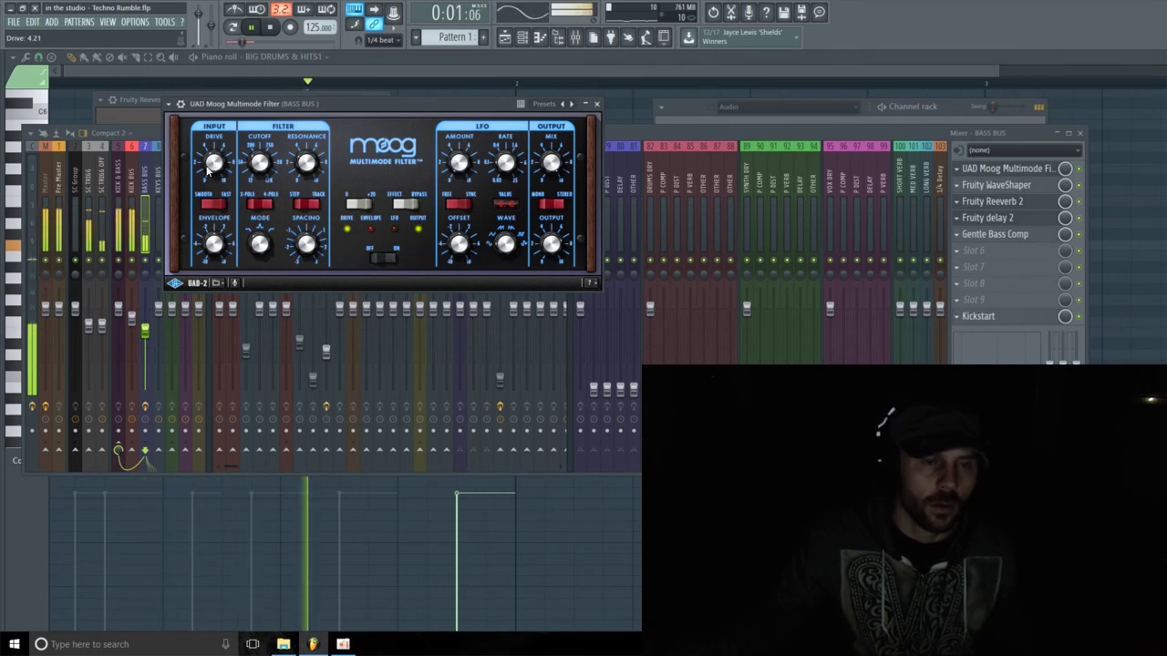
left_click_drag(334, 106, 281, 126)
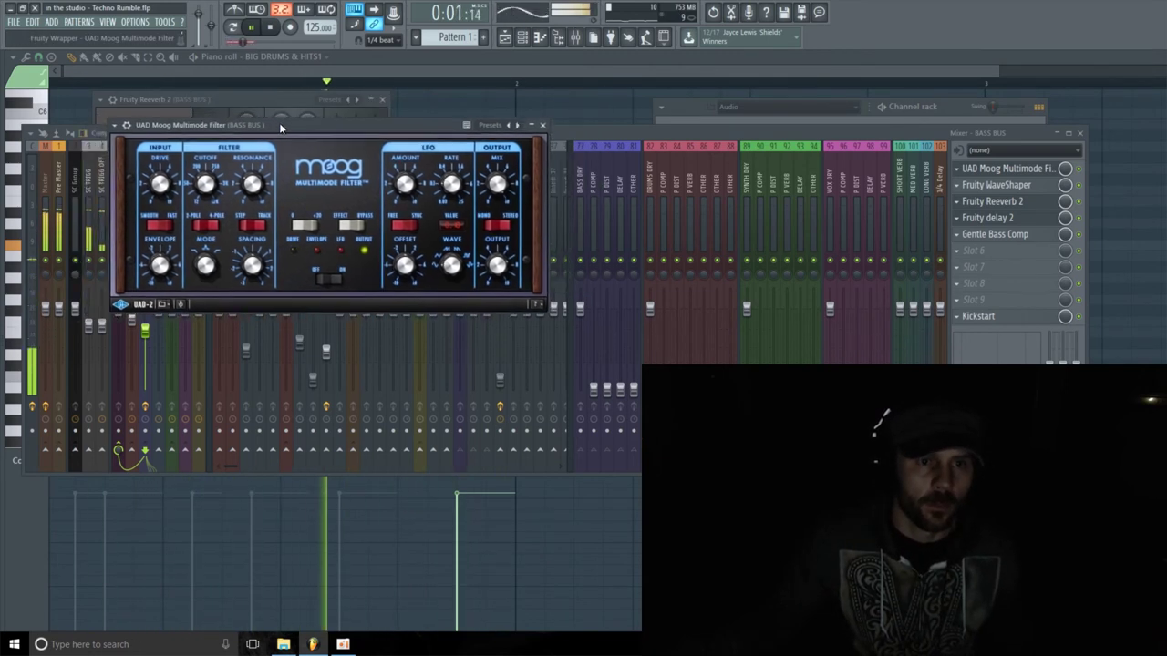
Stop playback, review the rumble notes in the piano roll and channel rack, and bring back the mixer
left_click(423, 70)
key("space")
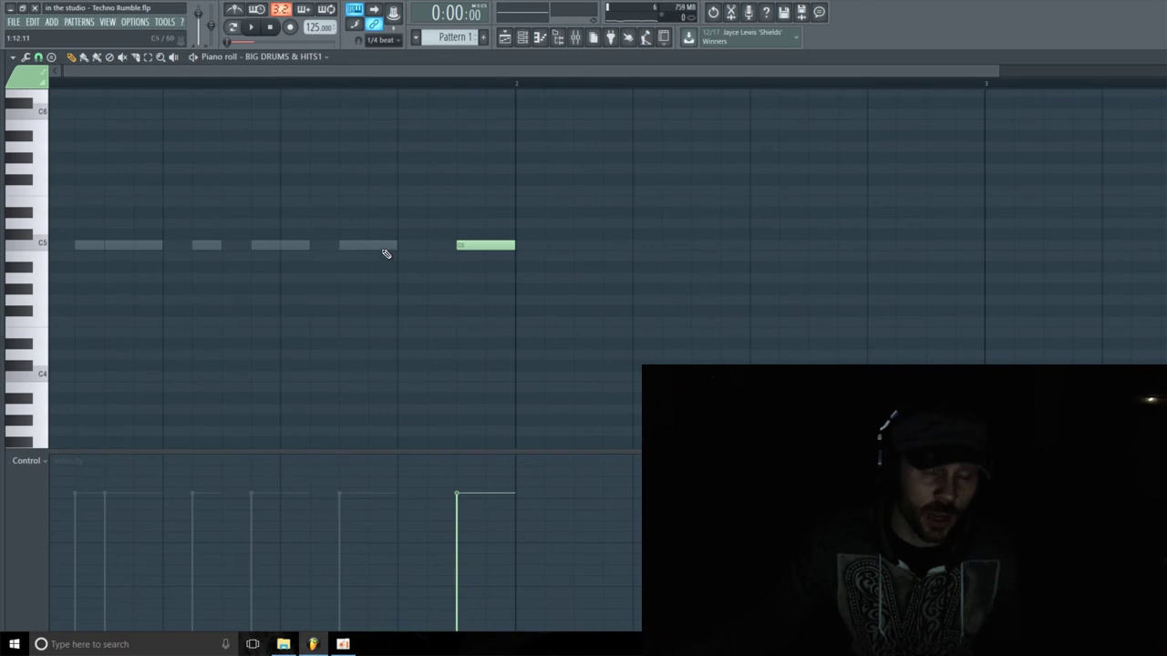
left_click(523, 37)
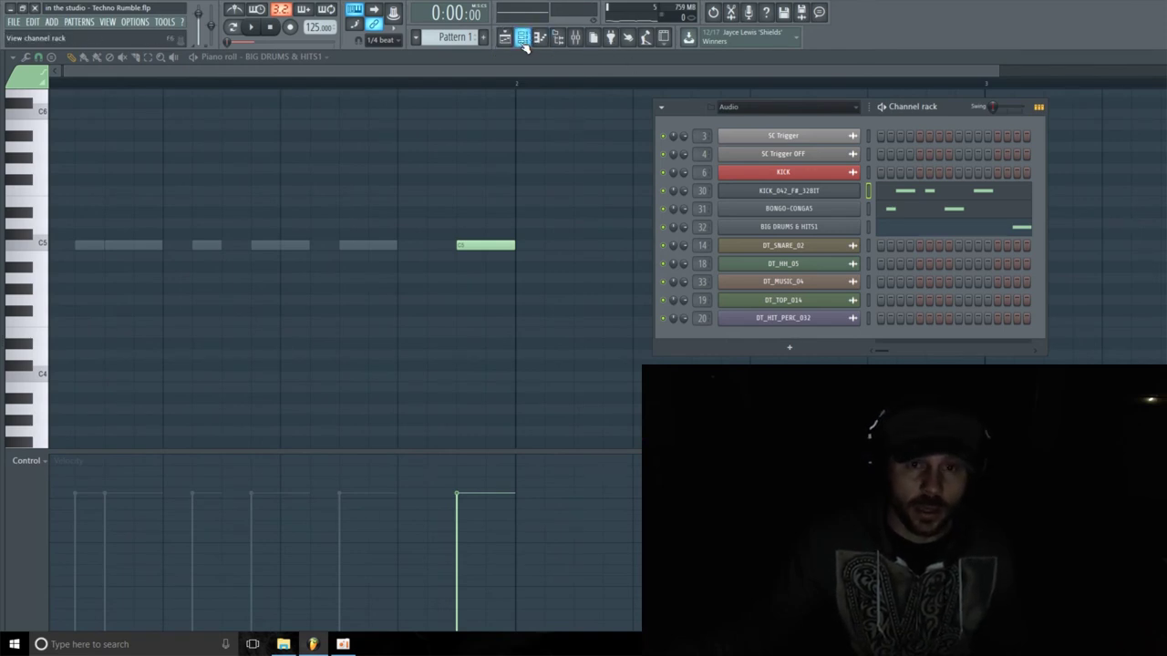
left_click(525, 39)
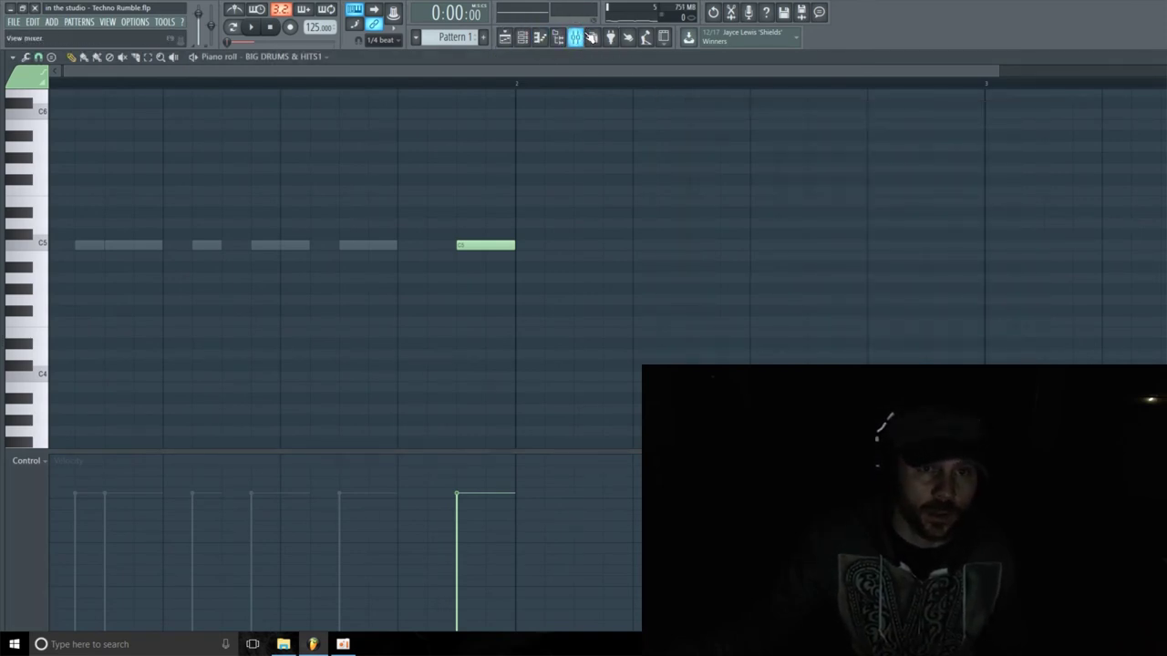
left_click(577, 37)
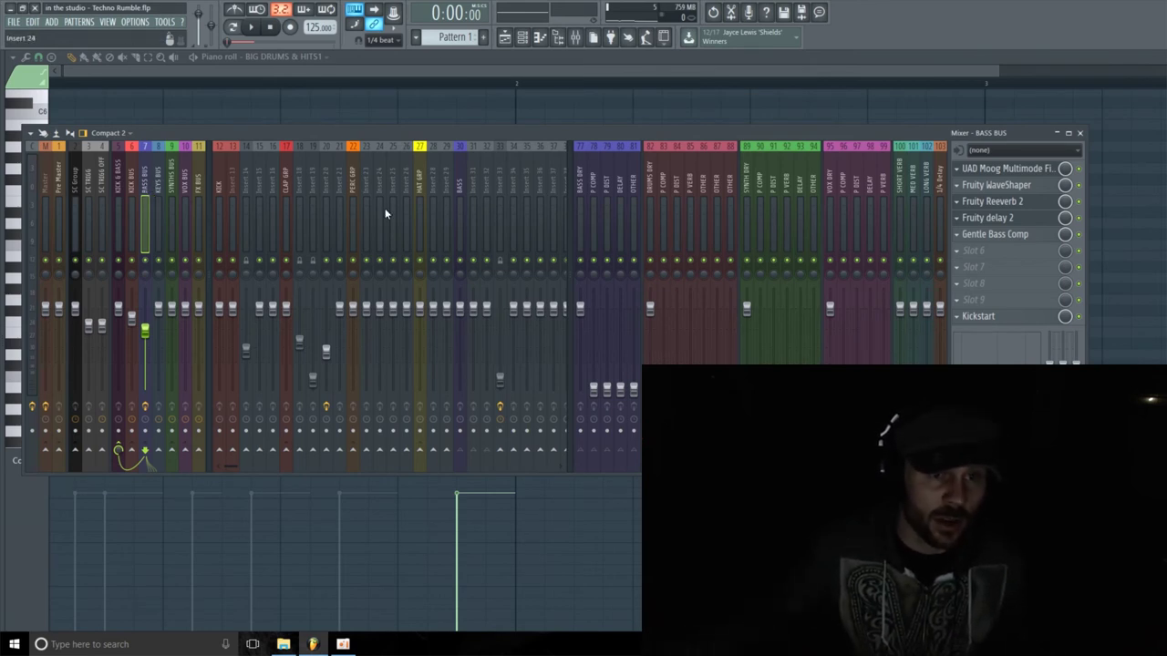
Load the UAD Studer A800 tape recorder into slot 1 of the KICK & BASS bus
left_click(132, 187)
left_click(144, 191)
left_click(132, 185)
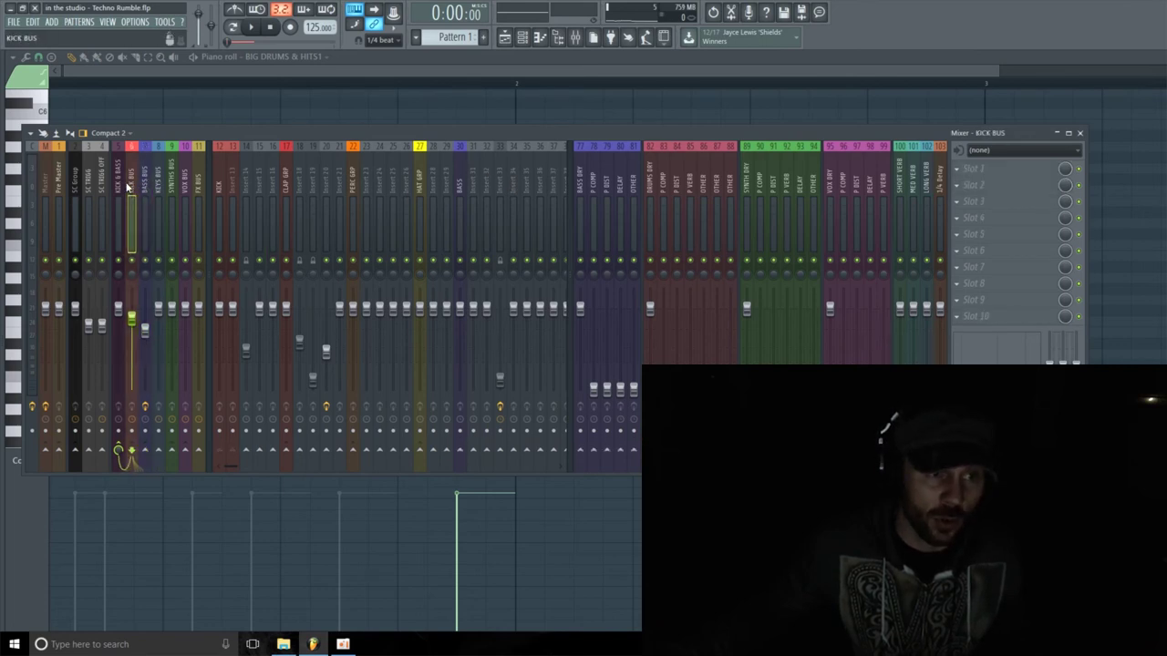
left_click(119, 188)
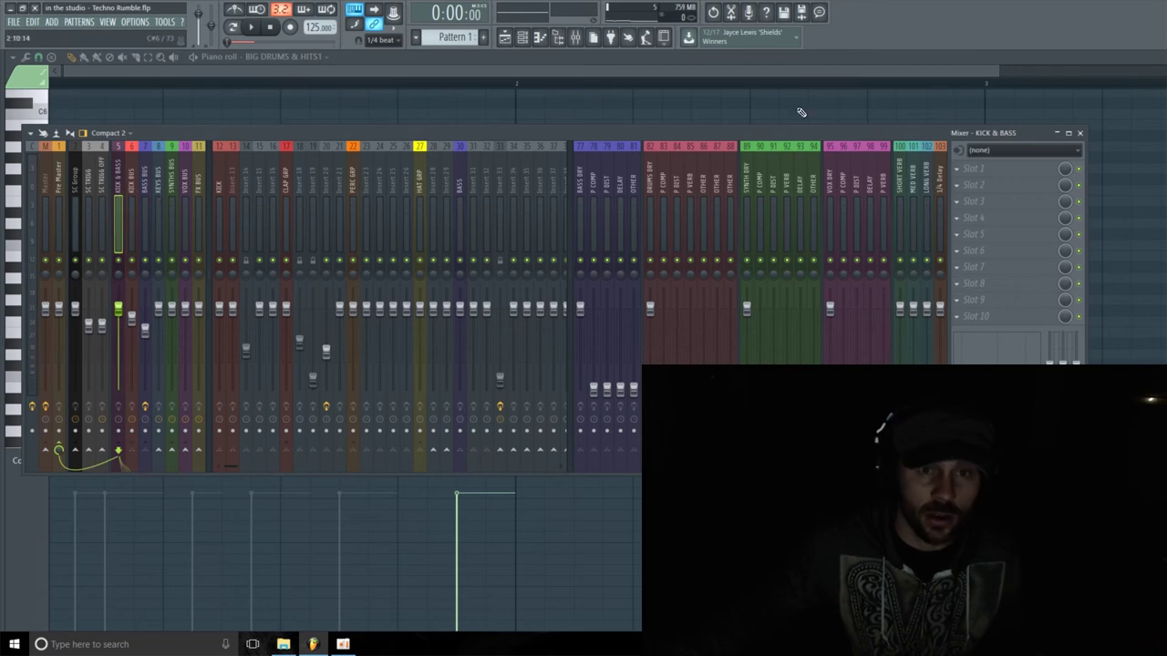
left_click_drag(659, 135, 657, 109)
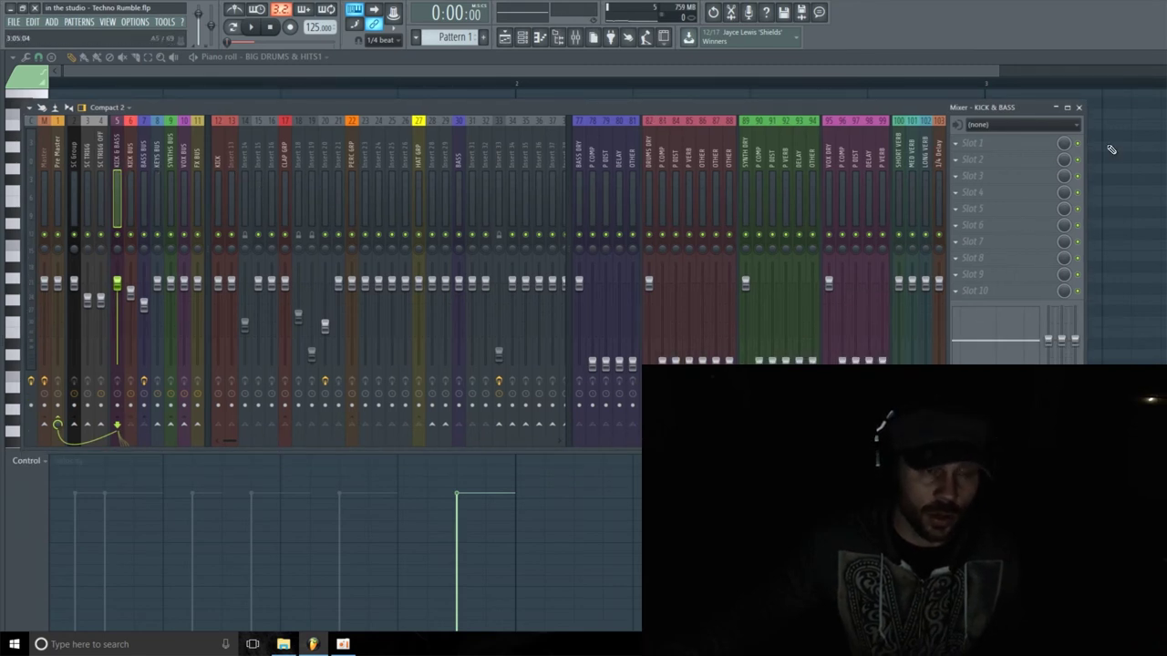
left_click(994, 145)
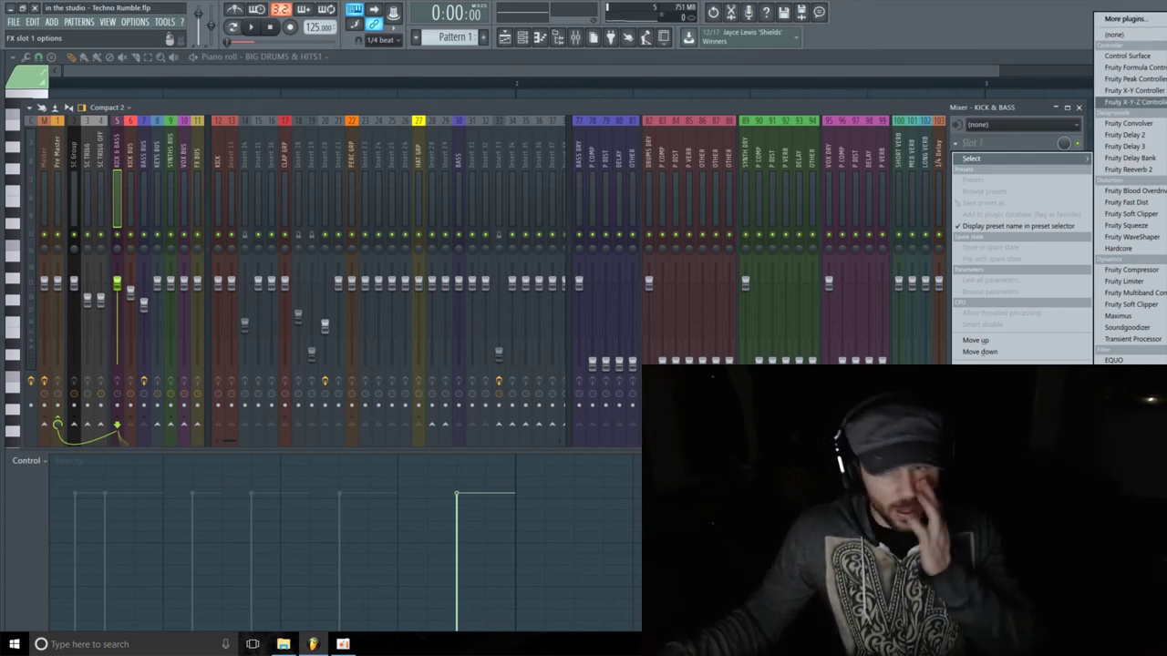
left_click(1129, 510)
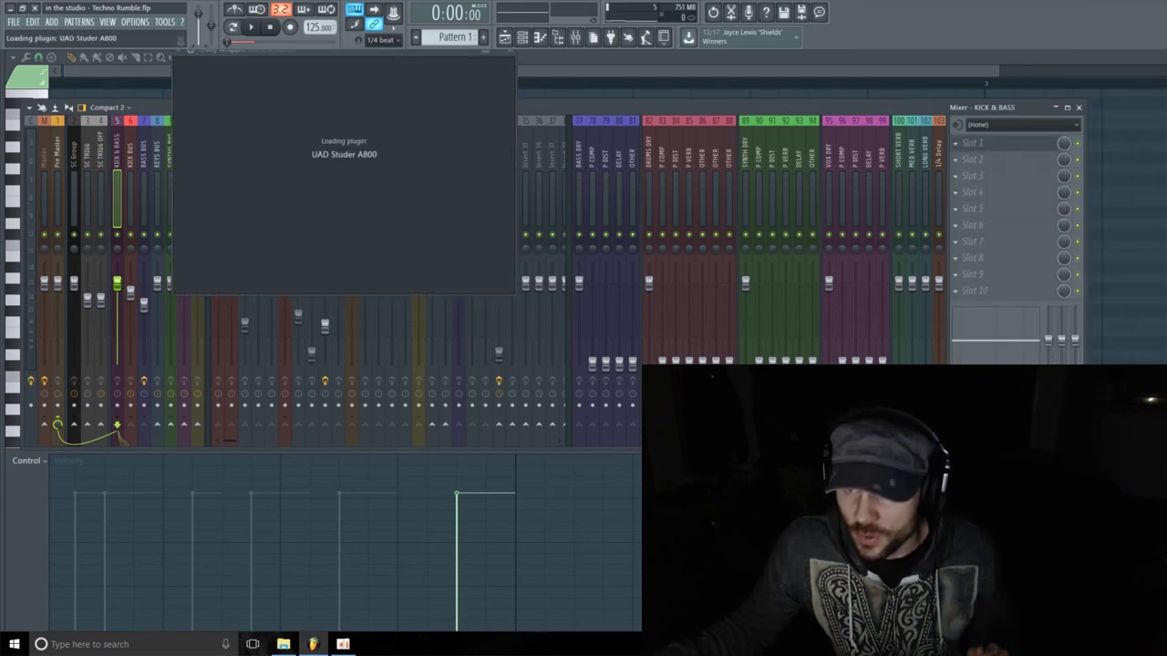
left_click_drag(380, 60, 550, 69)
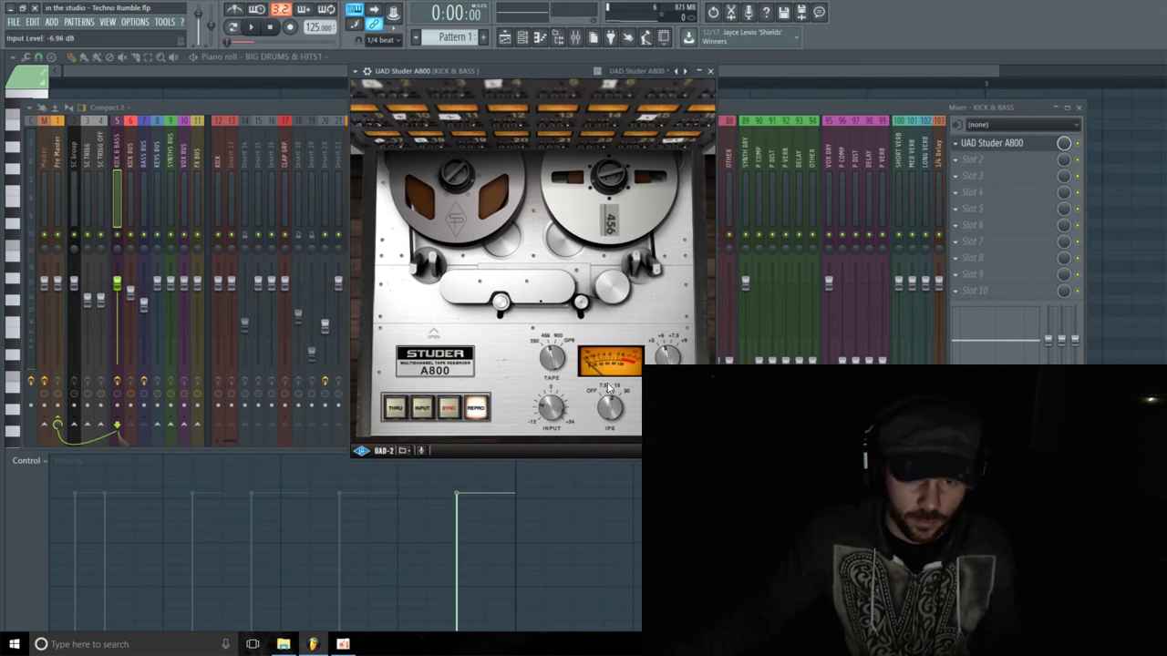
Set the Studer A800's input to -9 dB and output to about 7.3 dB during playback, comparing it against bypass
key("space")
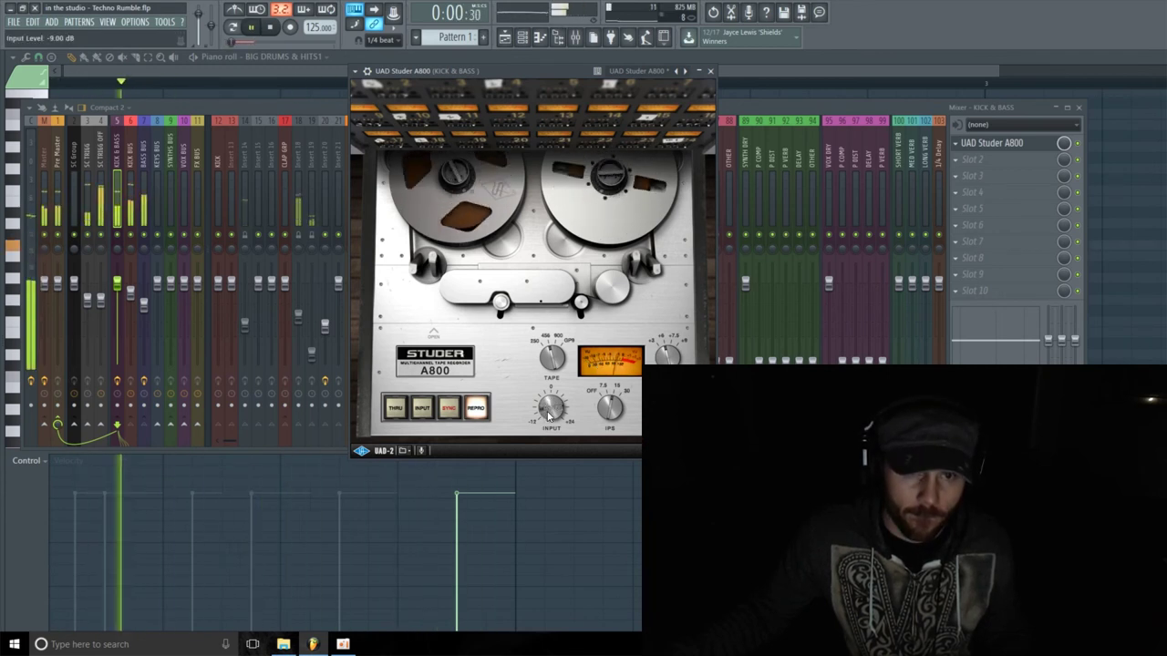
left_click_drag(668, 408, 668, 380)
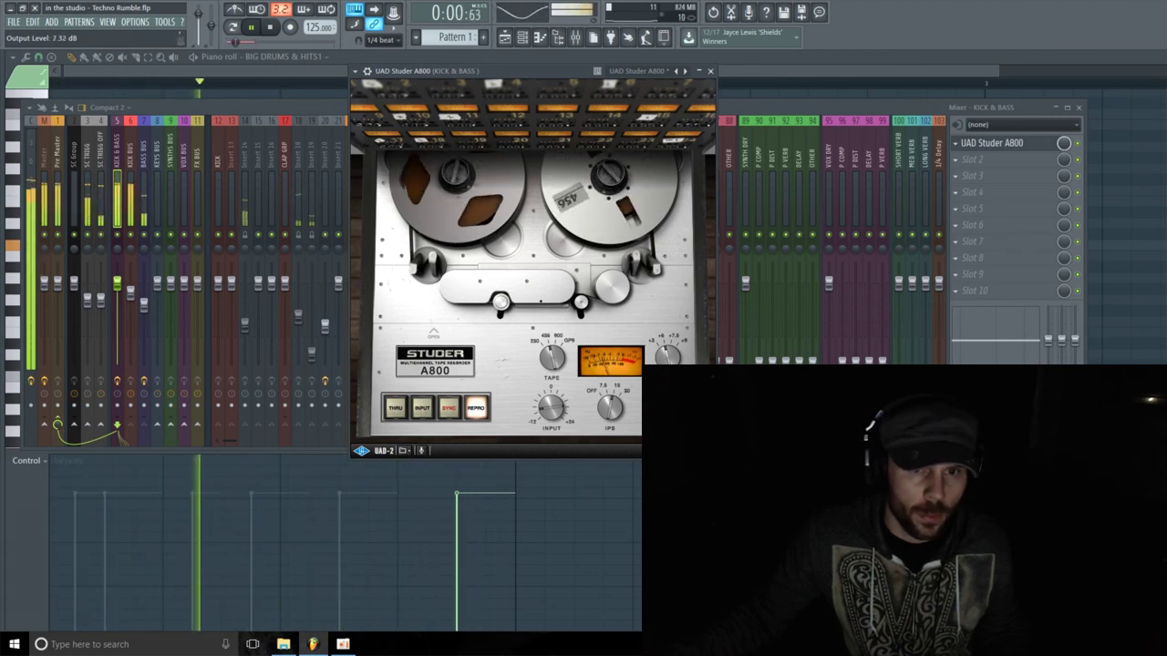
left_click(1079, 145)
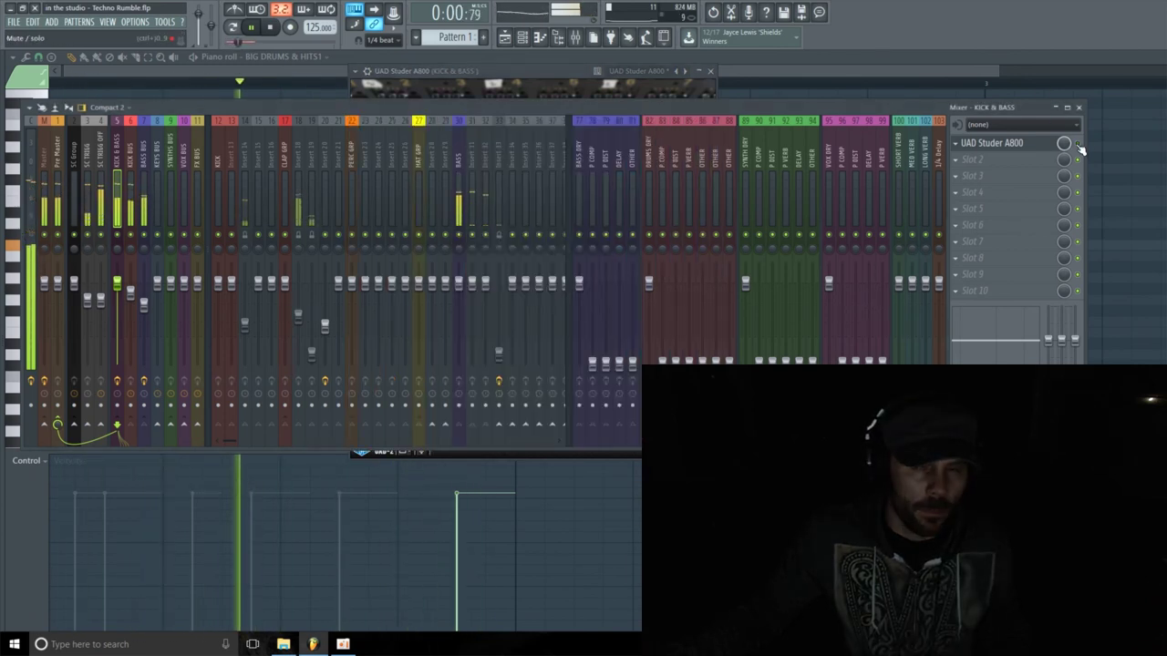
Play the loop and compare the KICK & BASS bus with the Studer A800 active and bypassed
left_click(1019, 146)
left_click(1019, 146)
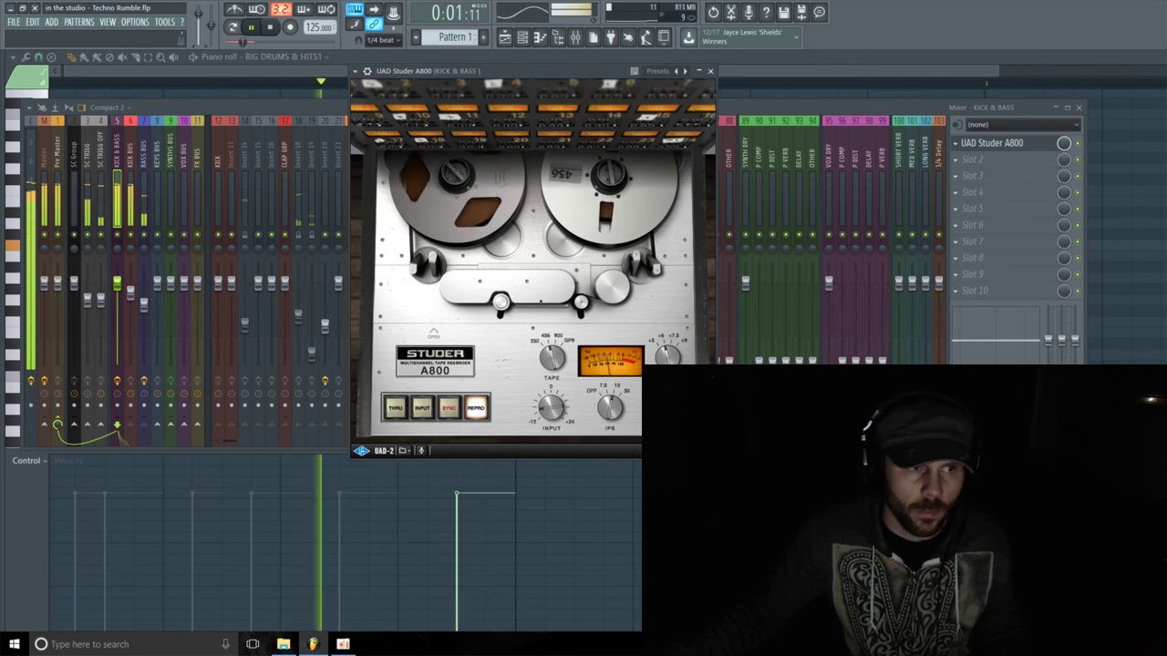
key("space")
key("space")
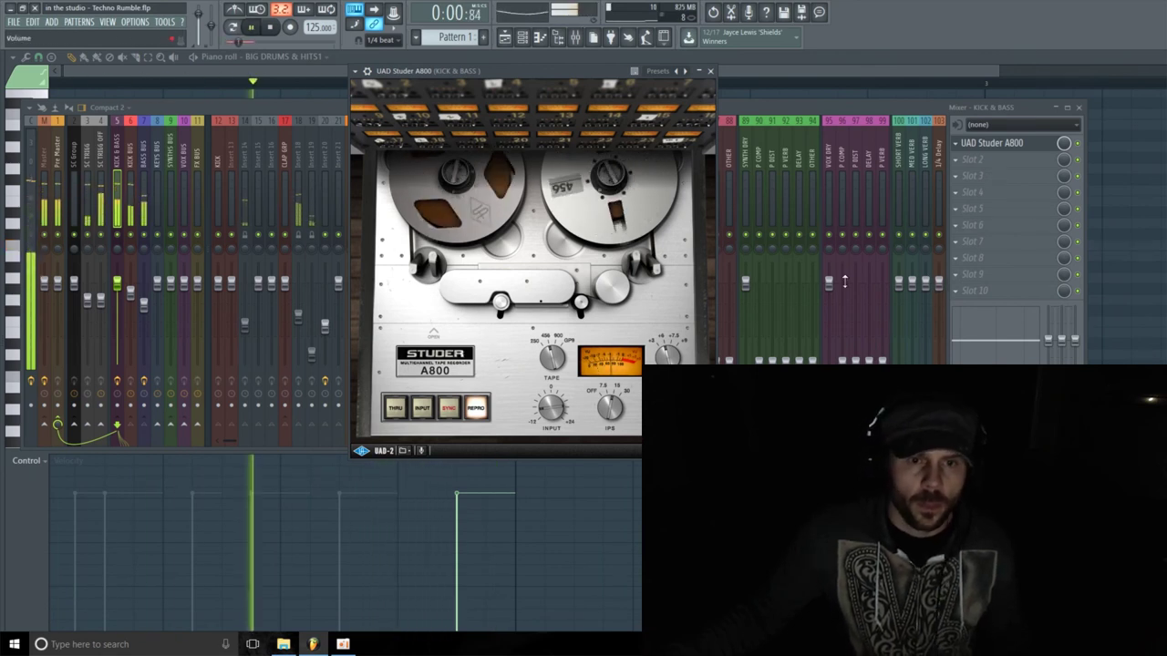
left_click(1079, 144)
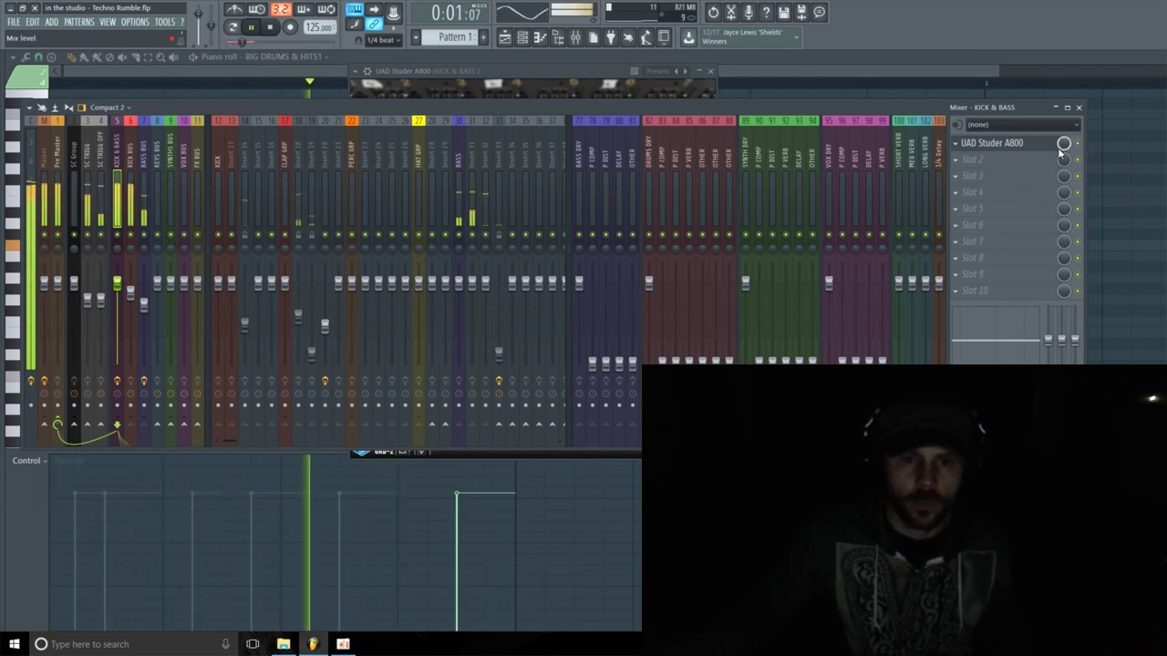
key("space")
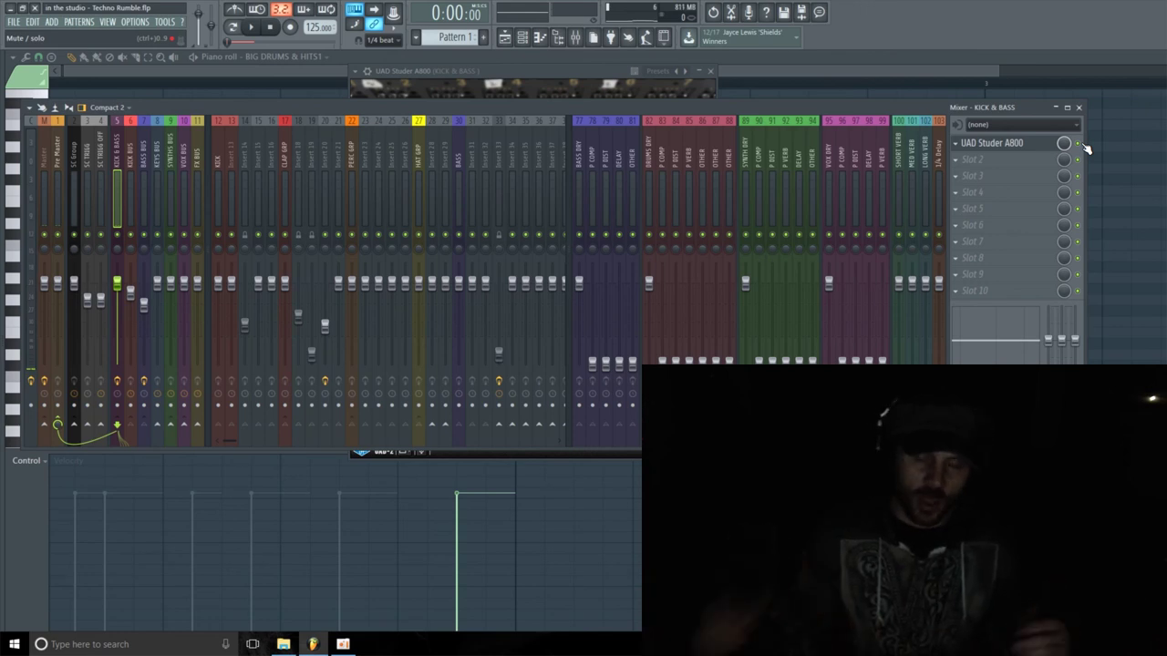
key("space")
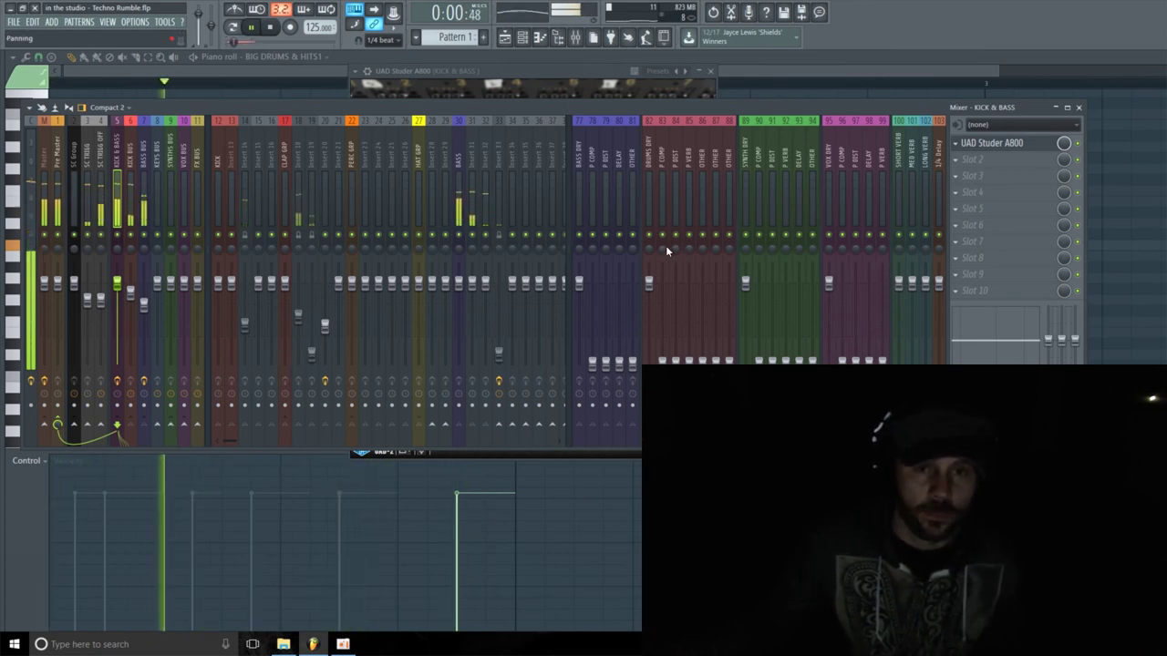
key("space")
Load the UAD dbx 160 compressor into slot 2 of the KICK & BASS bus and set its compression to 2.05:1
left_click(1009, 161)
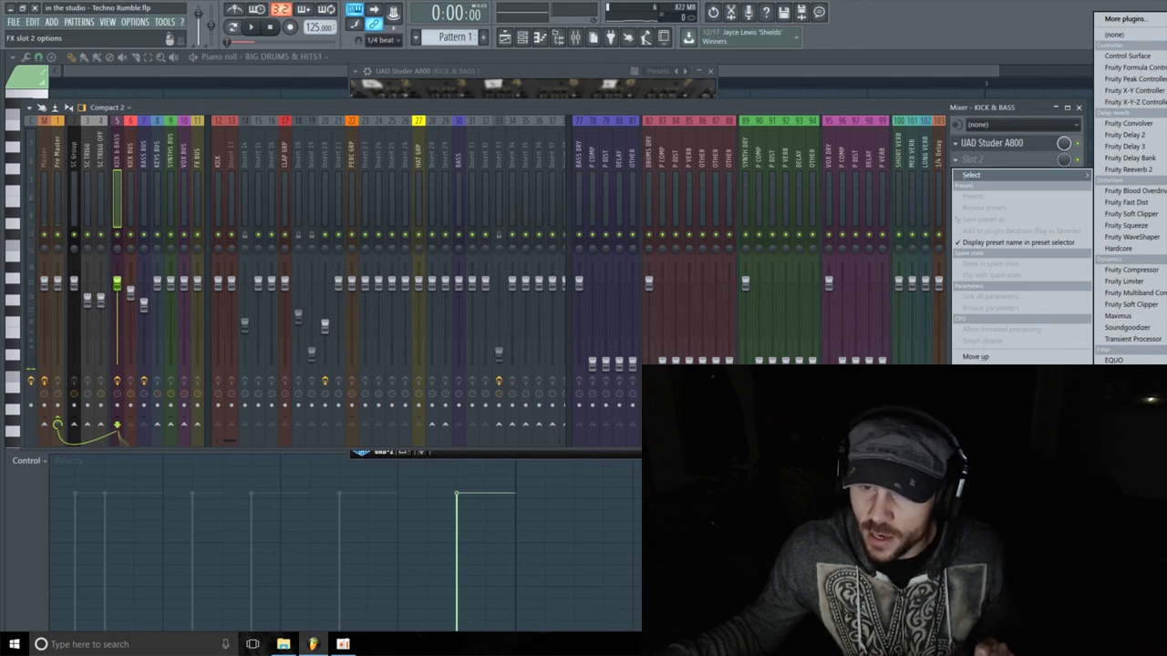
left_click(1162, 565)
left_click_drag(467, 94, 279, 122)
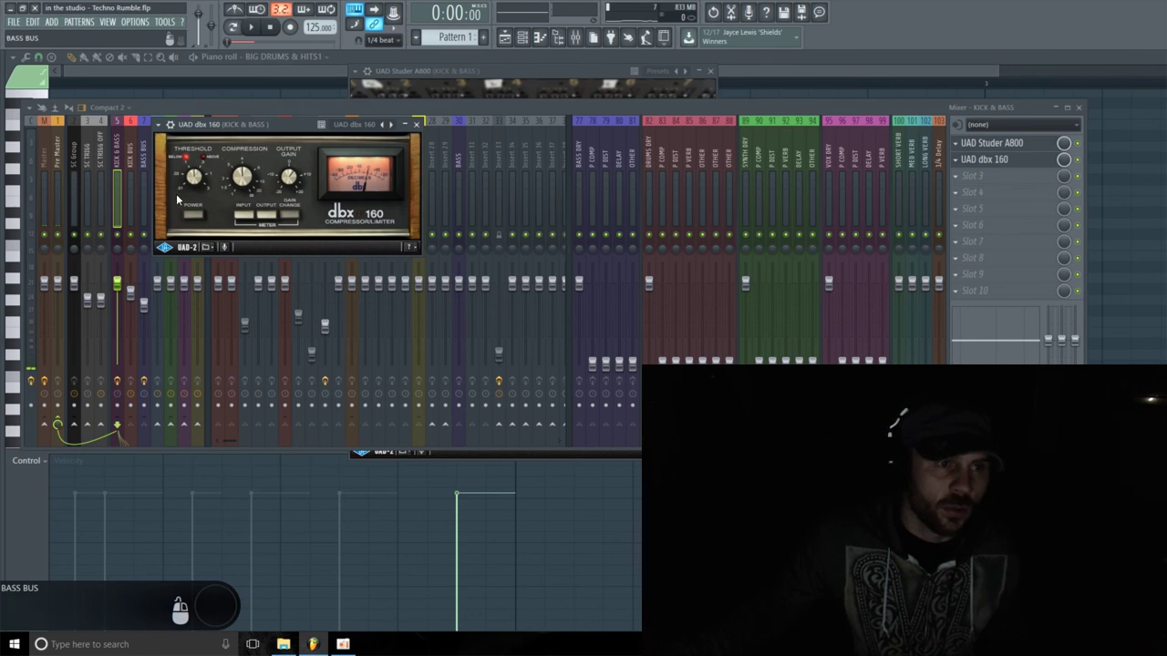
left_click_drag(297, 122, 336, 121)
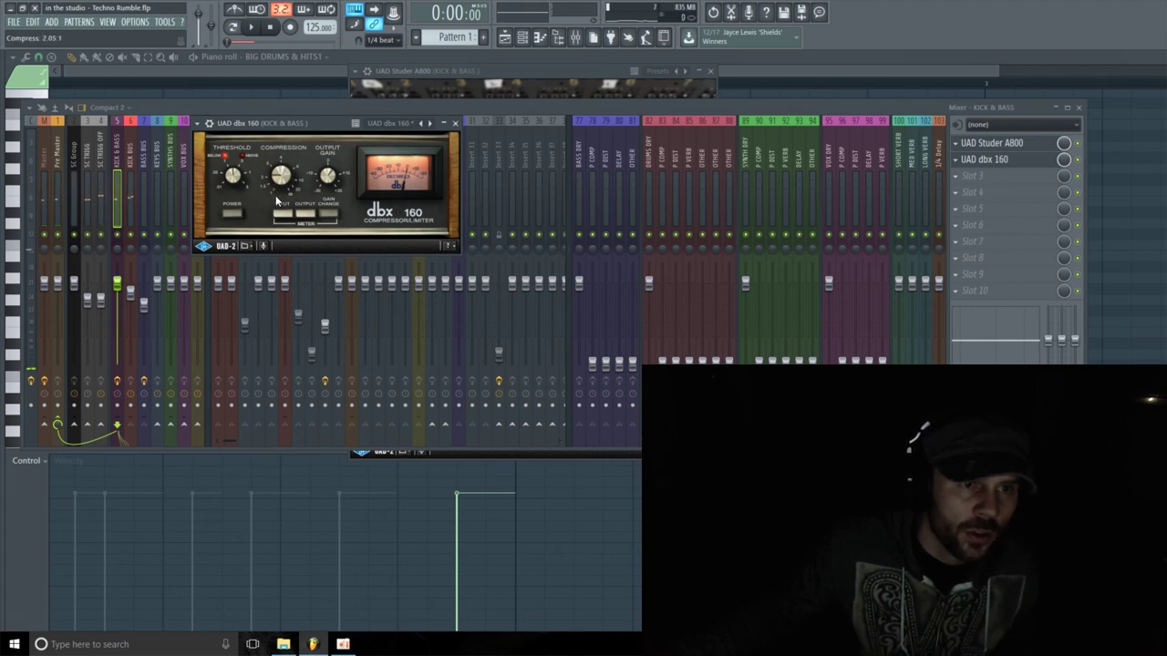
Set the dbx 160's threshold to -9.25 dB and adjust its output gain during playback, comparing against bypass
key("space")
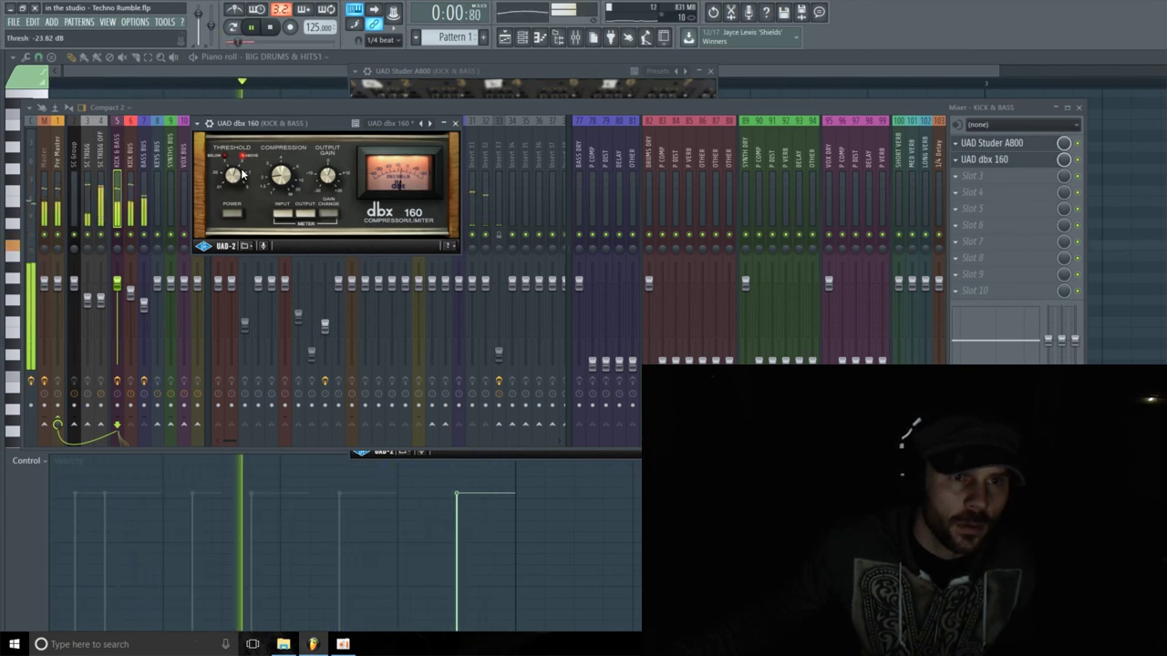
mouse_move(247, 171)
left_mouse_down()
mouse_move(246, 180)
mouse_move(258, 169)
mouse_move(240, 172)
left_mouse_up()
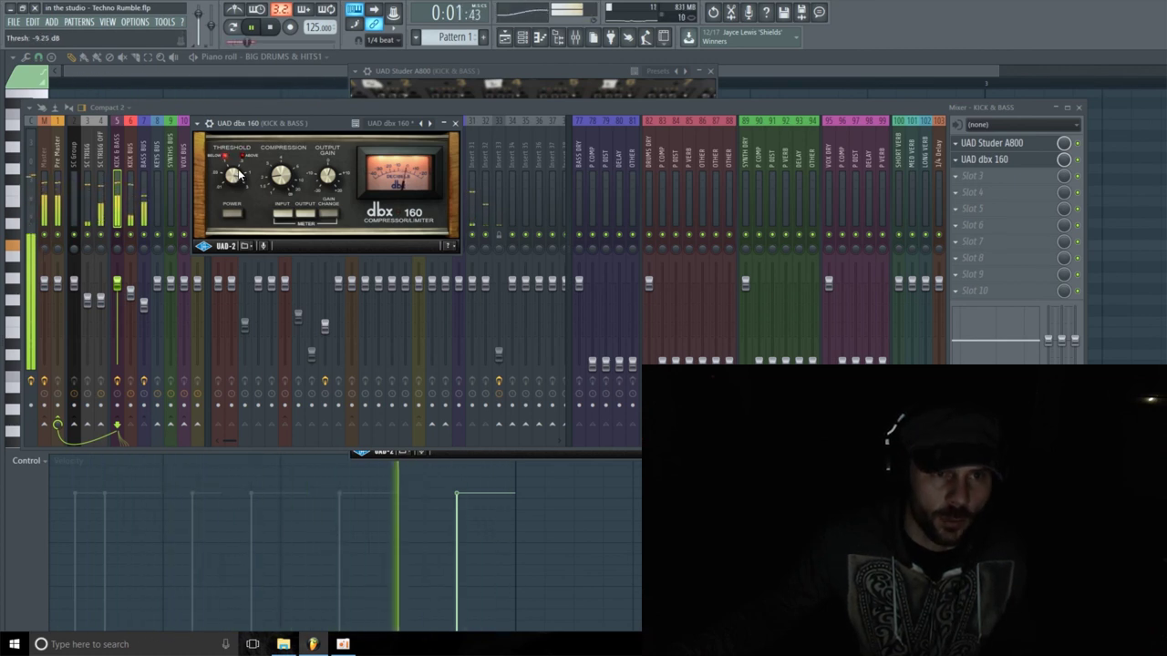
left_click_drag(329, 182, 334, 186)
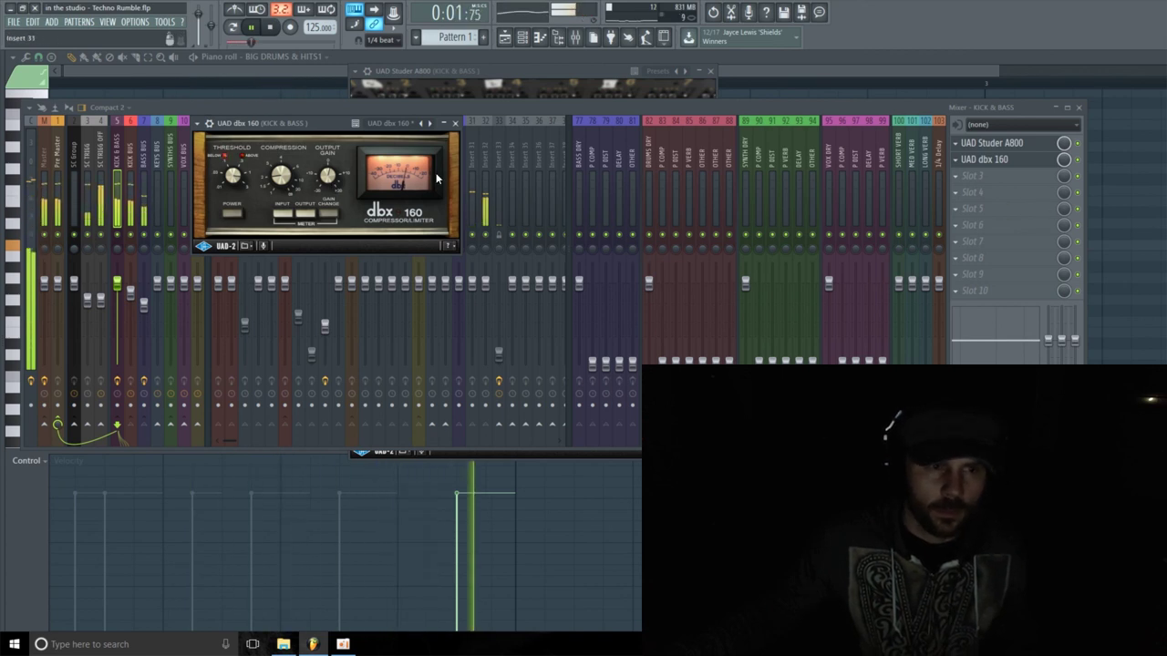
left_click(231, 214)
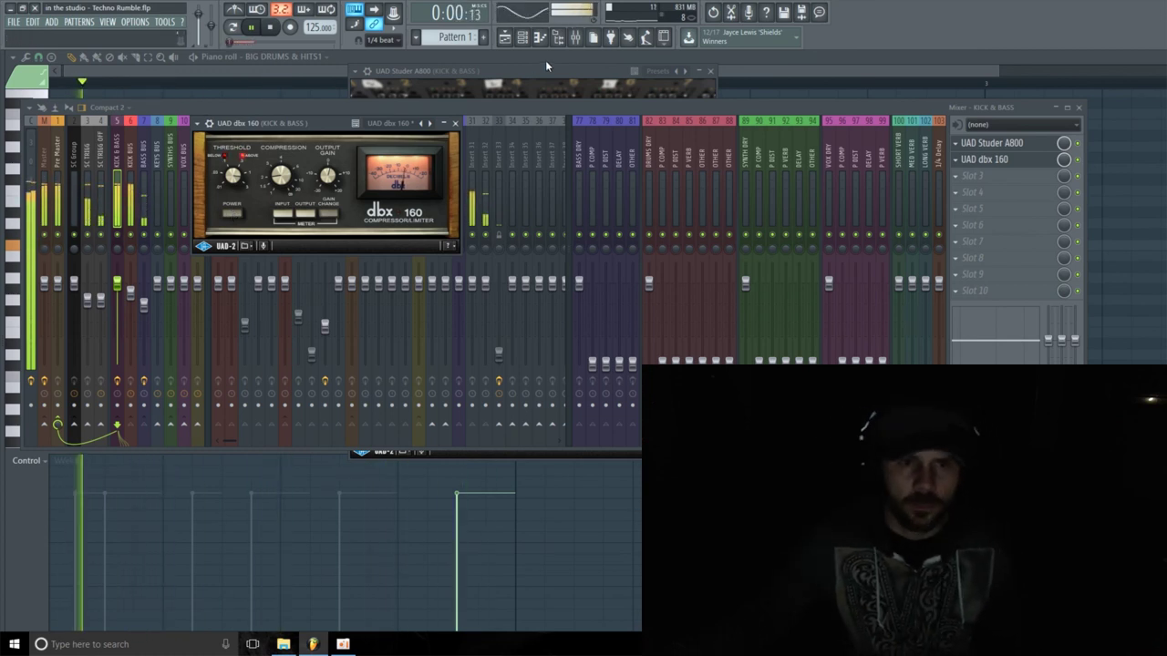
Return to the mixer, raise the Insert 33 fader slightly, and play the rumble together with the other drum tracks
left_click(538, 112)
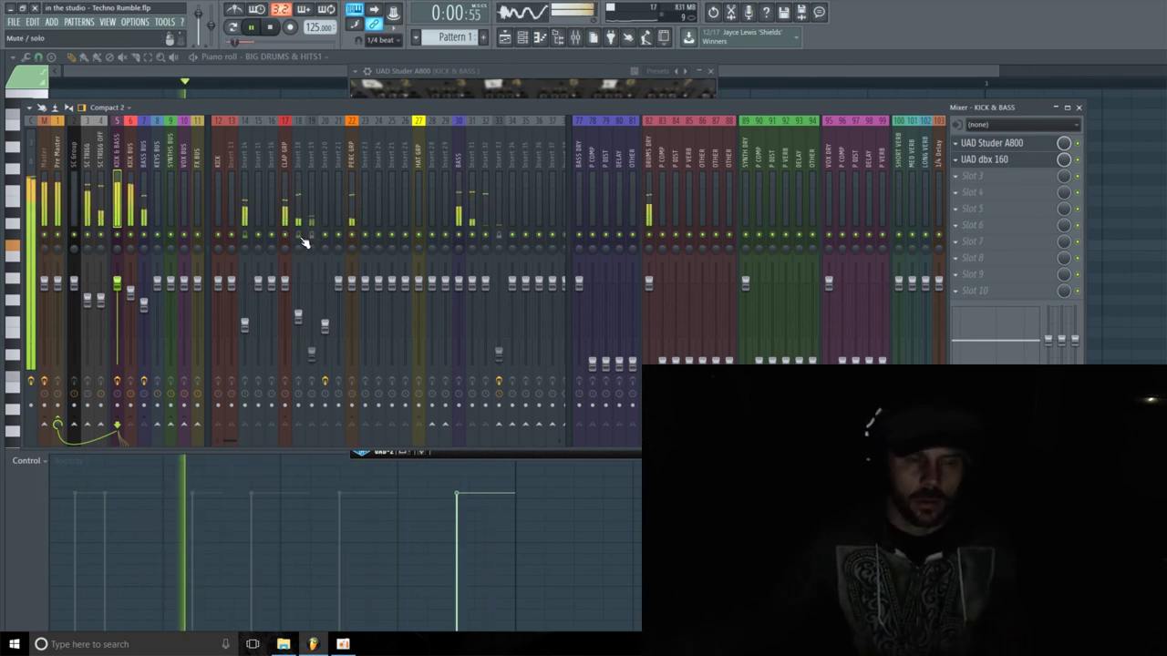
left_click(299, 316)
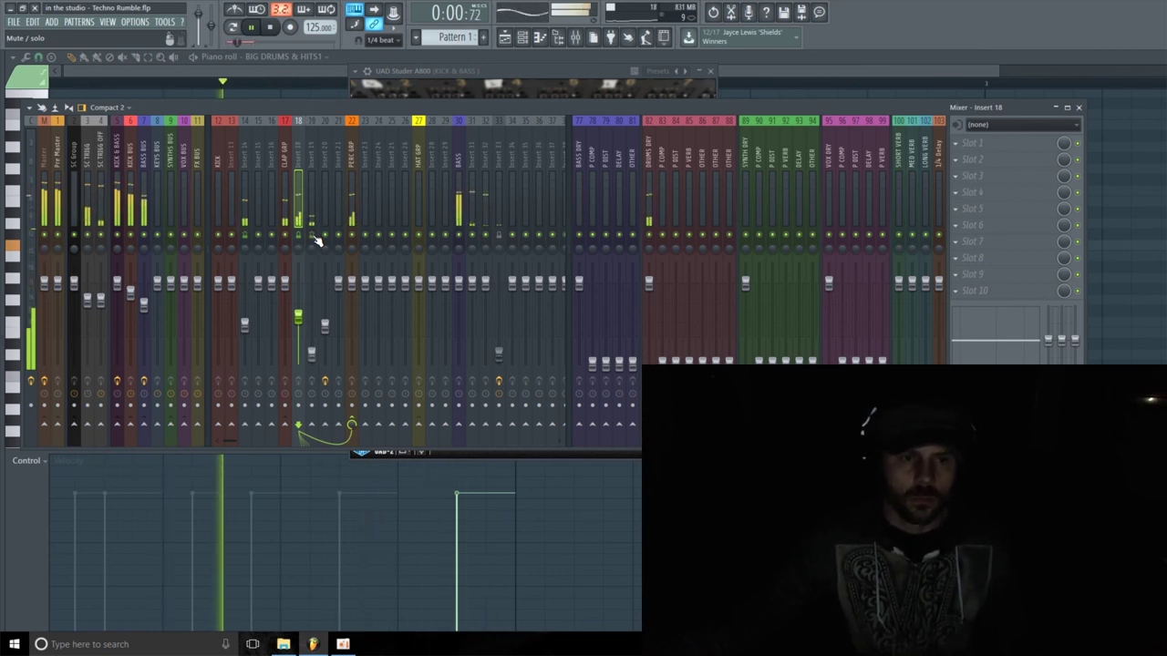
left_click(499, 354)
left_click_drag(498, 353, 499, 347)
key("space")
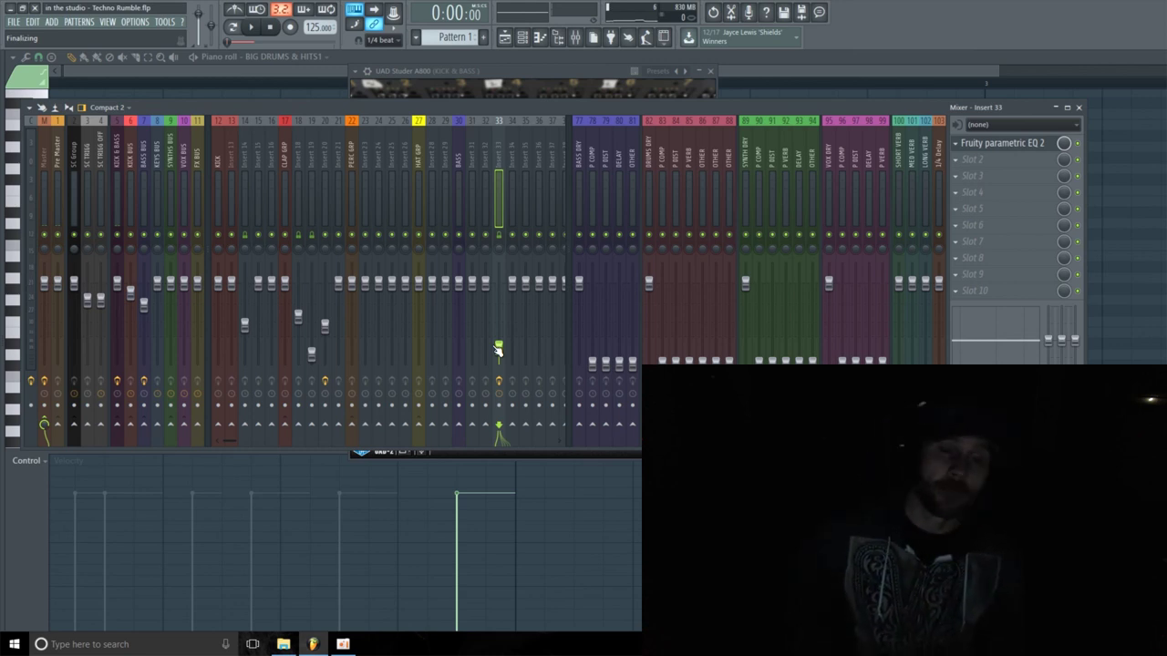
key("space")
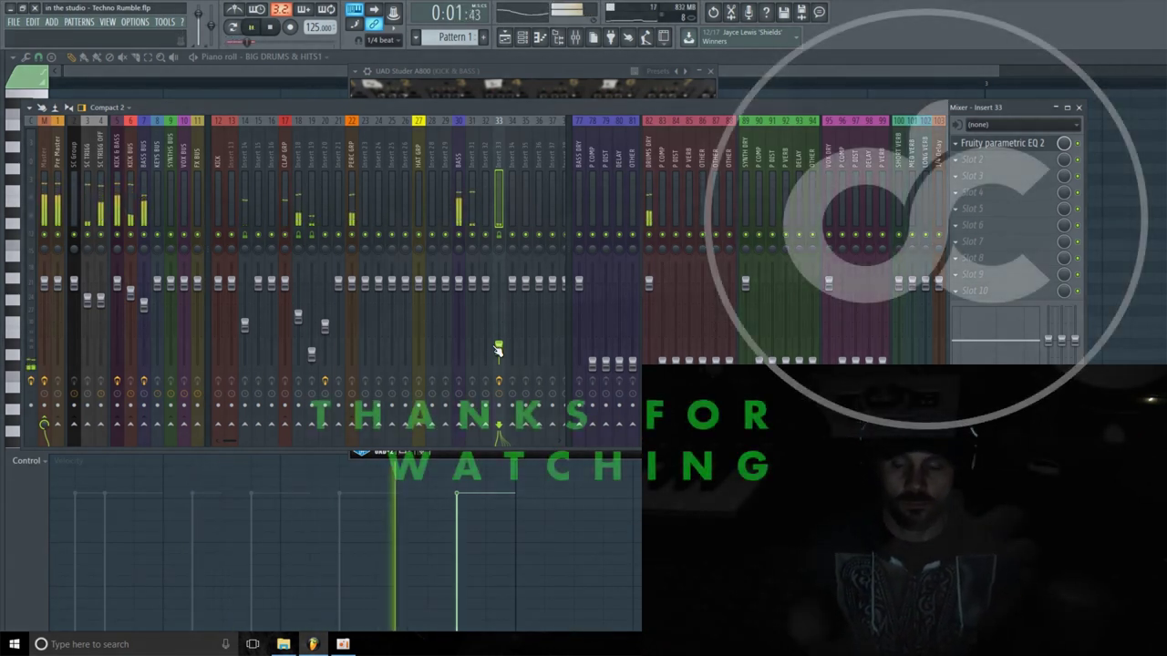